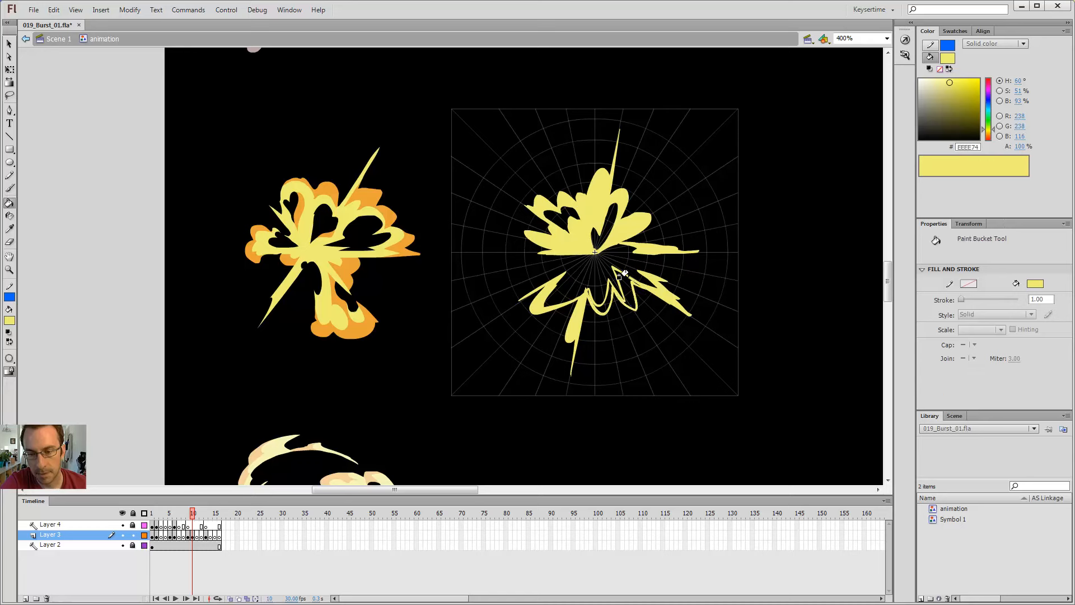
# Touch up the lower lobes and downward spike of the yellow burst on frame 10 with the Eraser and Brush.
pyautogui.press('e')
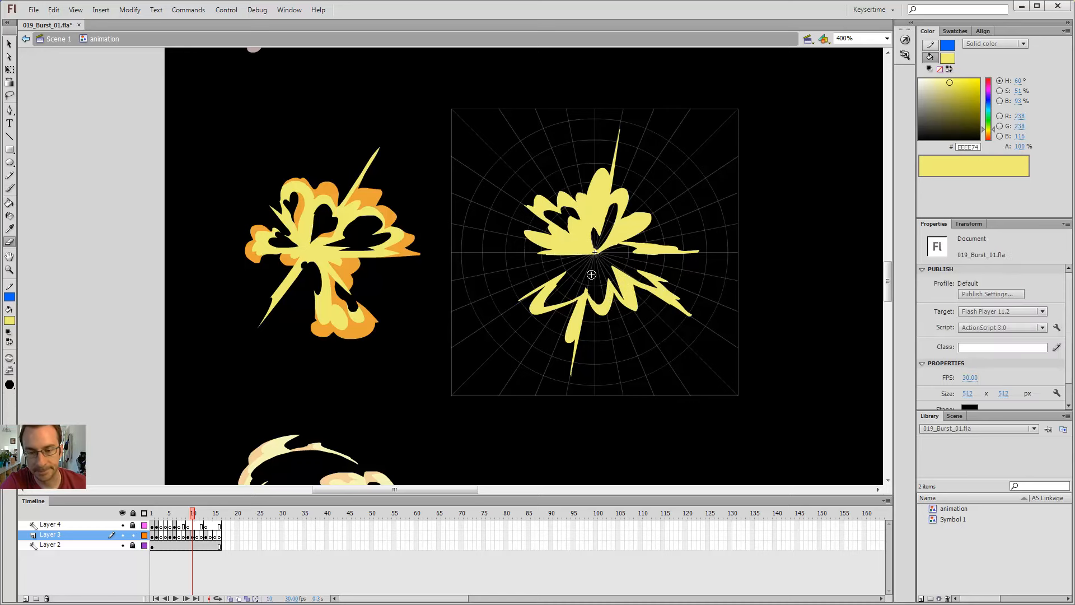
pyautogui.press('b')
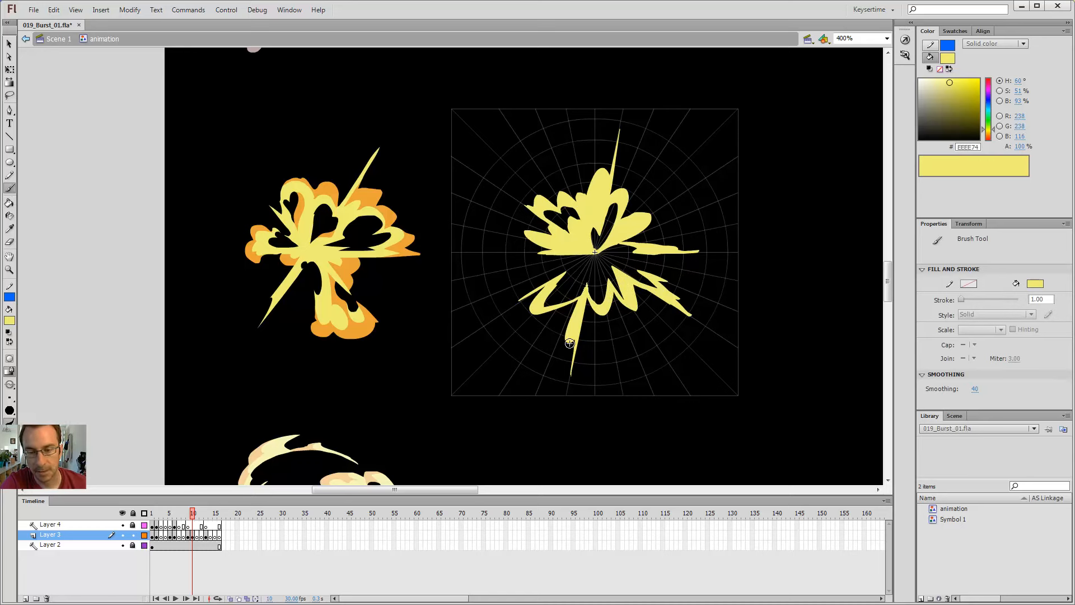
pyautogui.moveTo(569, 343); pyautogui.dragTo(571, 342)
pyautogui.moveTo(698, 129); pyautogui.dragTo(759, 110)
pyautogui.moveTo(423, 272)
pyautogui.mouseDown()
pyautogui.moveTo(372, 272)
pyautogui.moveTo(297, 245)
pyautogui.moveTo(350, 206)
pyautogui.mouseUp()
pyautogui.hotkey('ctrl', 'z')
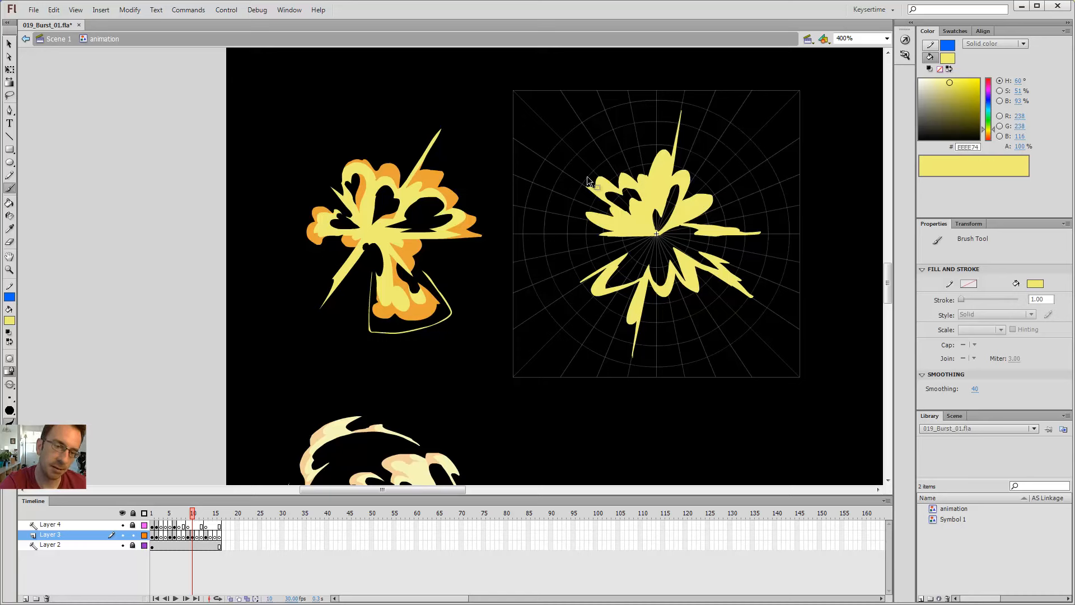
pyautogui.hotkey('ctrl', 'z')
# Erase the short lobes beside the downward spike, then brush and fill a longer scalloped lobe extending outward along it.
pyautogui.press('e')
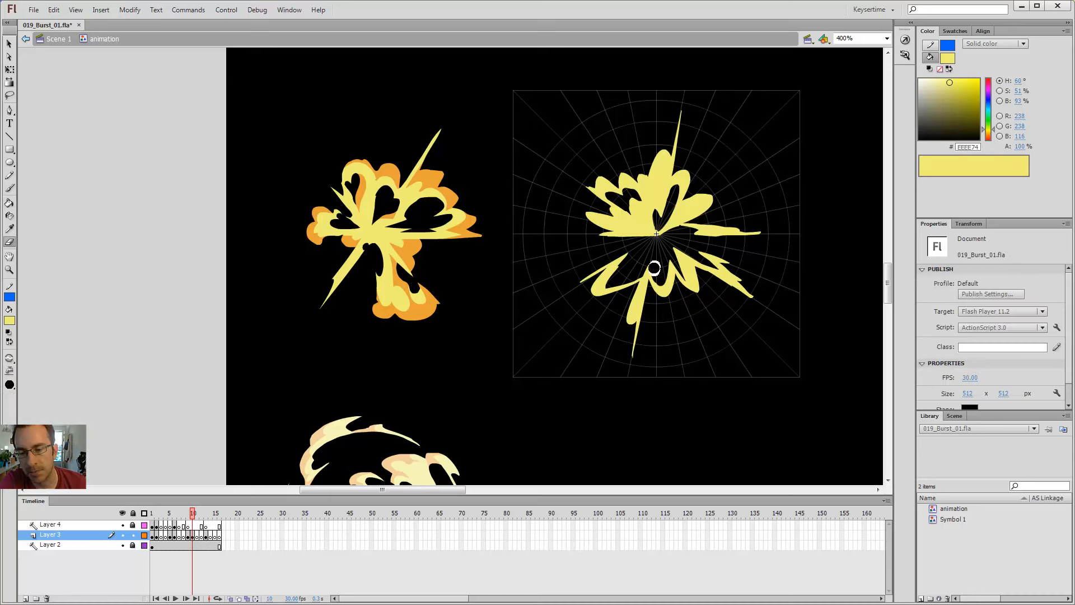
pyautogui.moveTo(655, 268)
pyautogui.mouseDown()
pyautogui.moveTo(669, 311)
pyautogui.moveTo(678, 280)
pyautogui.mouseUp()
pyautogui.press('b')
pyautogui.moveTo(636, 346); pyautogui.dragTo(676, 328)
pyautogui.moveTo(675, 328); pyautogui.dragTo(643, 306)
pyautogui.press('k')
pyautogui.click(646, 336)
# Brush a rounded end onto the broken strand beside the lower-right spikes.
pyautogui.press('b')
pyautogui.press('e')
pyautogui.press('b')
pyautogui.moveTo(678, 272)
pyautogui.mouseDown()
pyautogui.moveTo(689, 296)
pyautogui.moveTo(695, 286)
pyautogui.mouseUp()
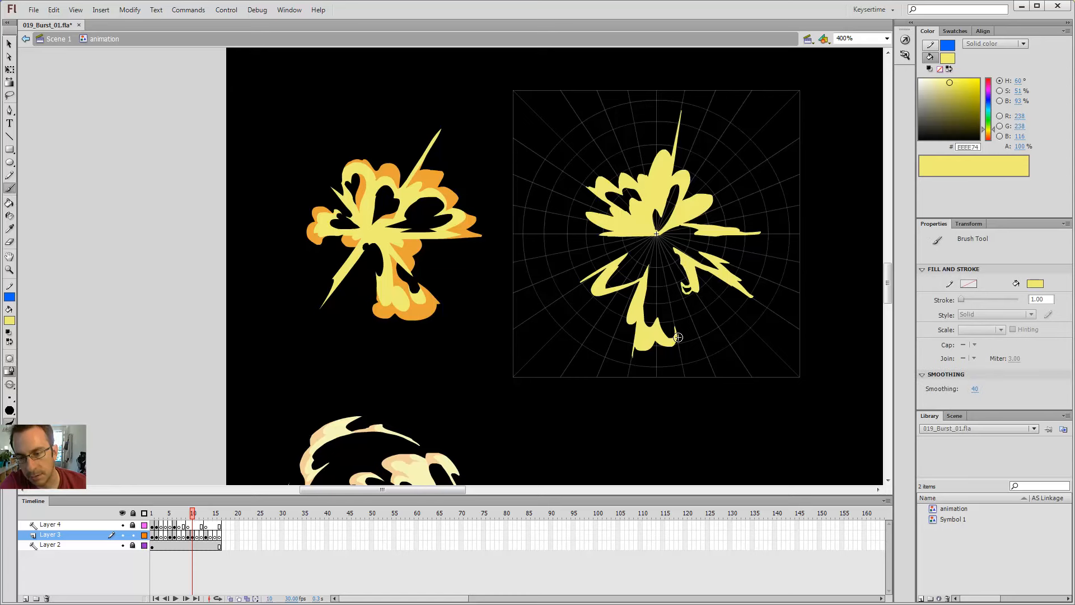
# Extend the tip of the downward spike into a longer sharp point with the Brush.
pyautogui.press('z')
pyautogui.click(655, 314)
pyautogui.press('b')
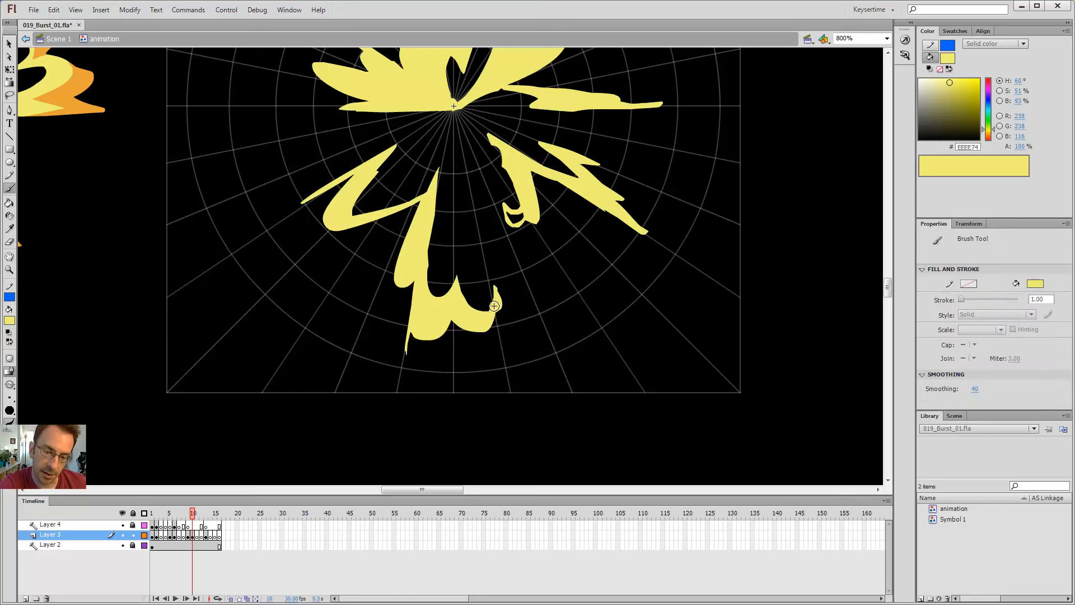
pyautogui.moveTo(414, 333)
pyautogui.mouseDown()
pyautogui.moveTo(410, 379)
pyautogui.moveTo(397, 342)
pyautogui.mouseUp()
pyautogui.press('e')
pyautogui.press('b')
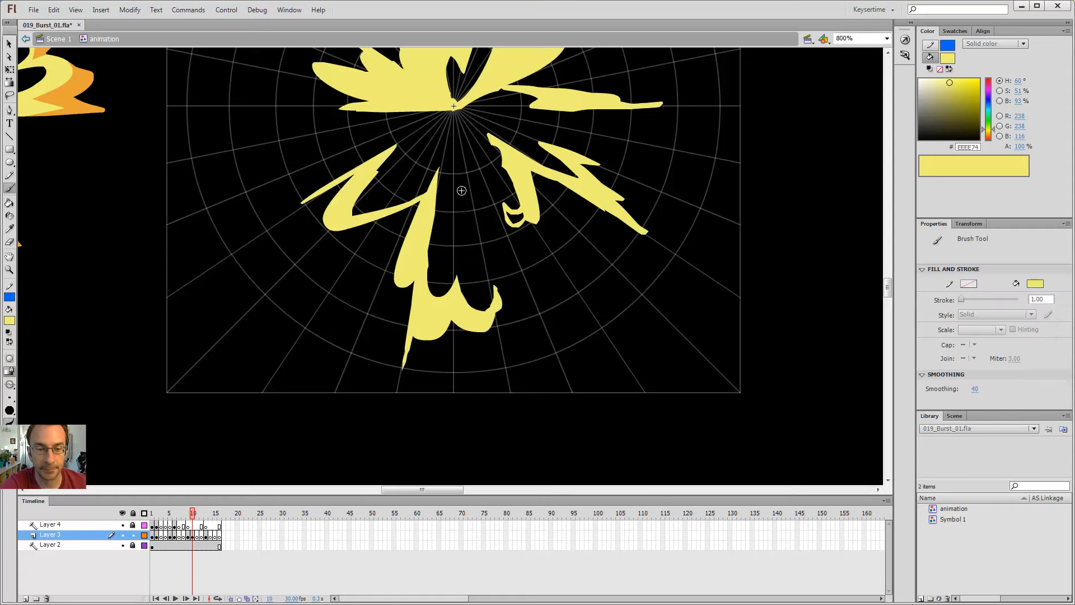
# Trim and repaint the hooked right end of the bottom scalloped lobe.
pyautogui.moveTo(531, 268)
pyautogui.mouseDown()
pyautogui.moveTo(754, 272)
pyautogui.moveTo(786, 283)
pyautogui.mouseUp()
pyautogui.press('e')
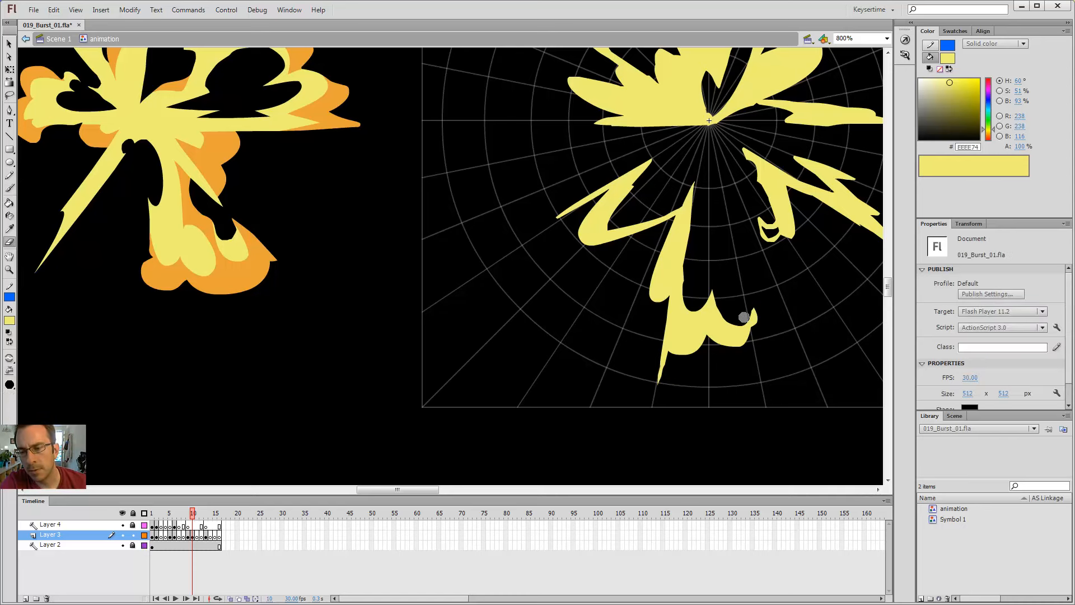
pyautogui.press('b')
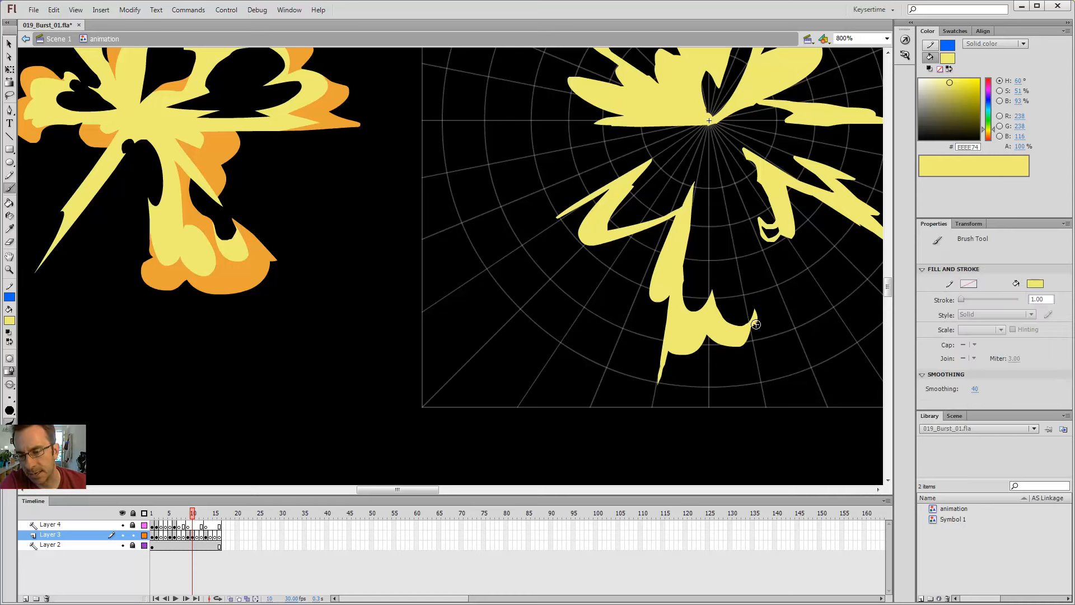
# Reshape the right edge of the stem above the bottom lobe with the Brush and Eraser.
pyautogui.press('e')
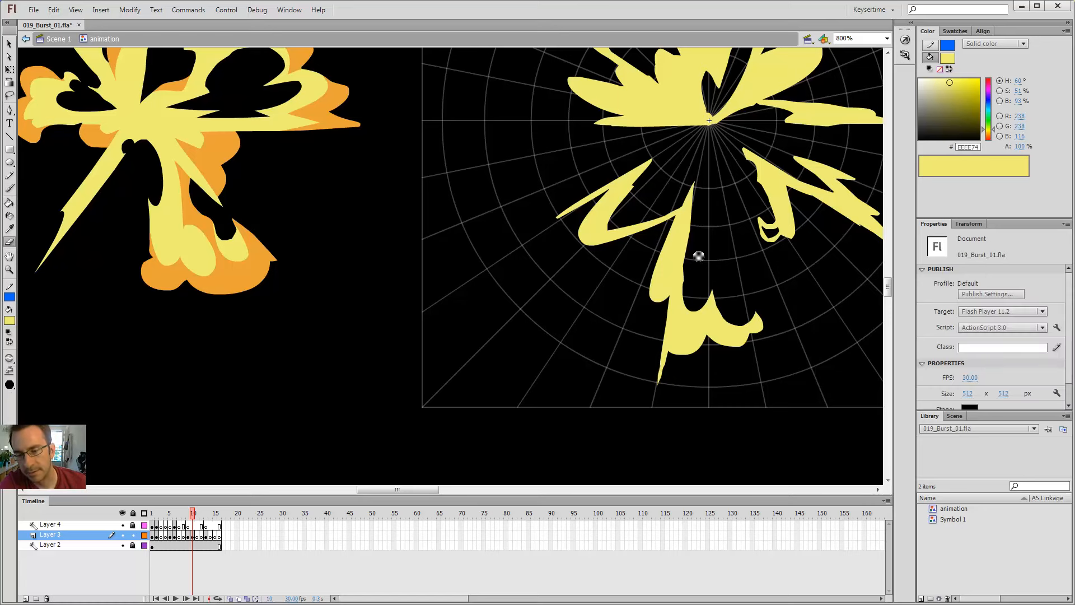
pyautogui.moveTo(689, 300); pyautogui.dragTo(691, 254)
pyautogui.press('b')
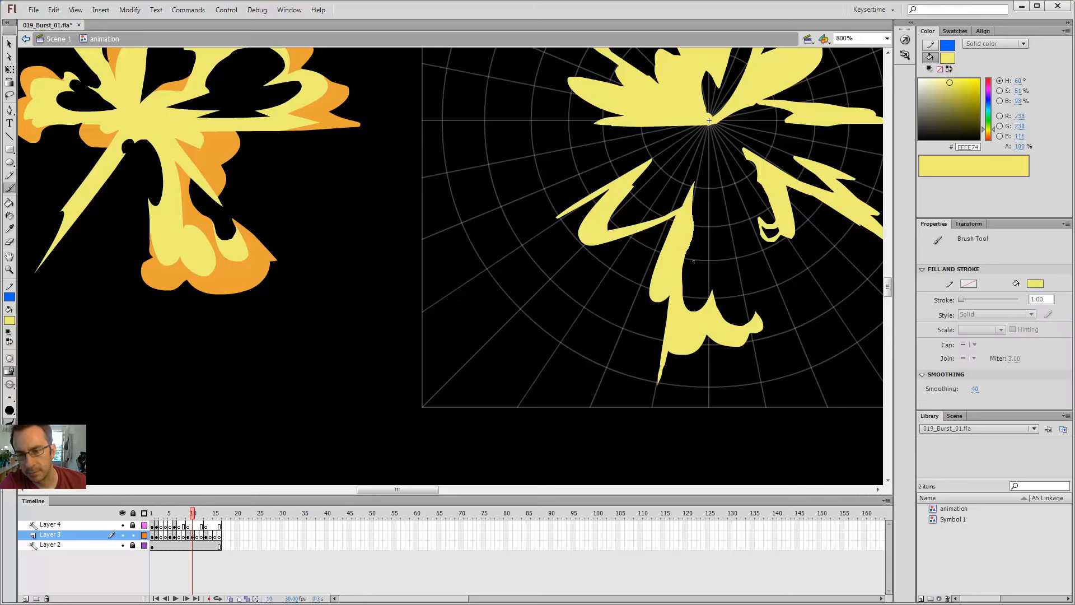
pyautogui.press('e')
pyautogui.moveTo(699, 197); pyautogui.dragTo(694, 229)
pyautogui.press('b')
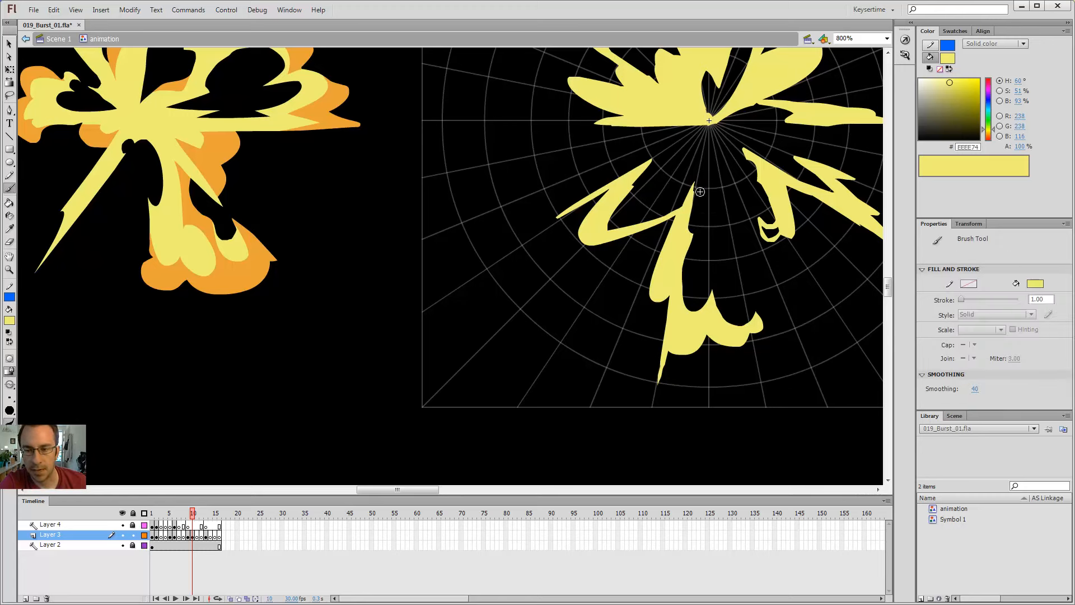
# Brush a small spur onto the stem and a filled pointed lobe joining the stem to the lower-left strand.
pyautogui.moveTo(701, 192); pyautogui.dragTo(631, 270)
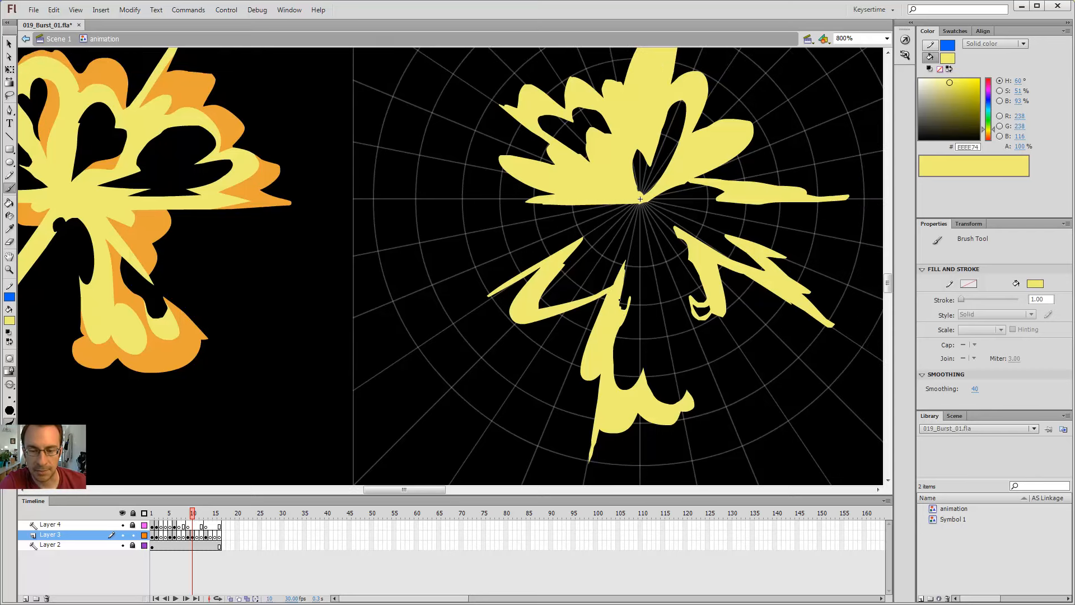
pyautogui.moveTo(603, 304); pyautogui.dragTo(599, 308)
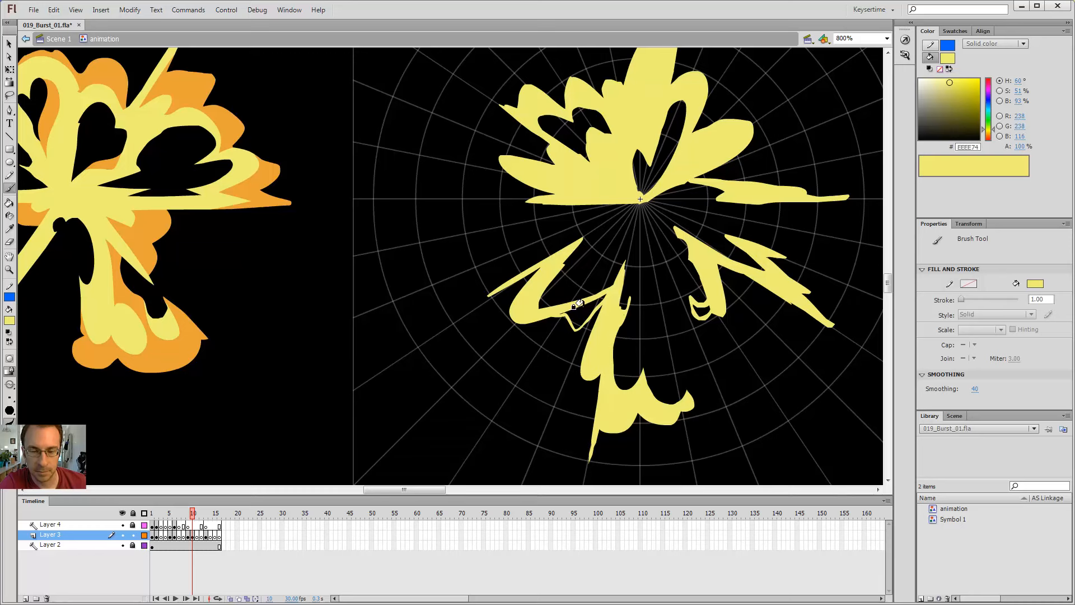
pyautogui.press('e')
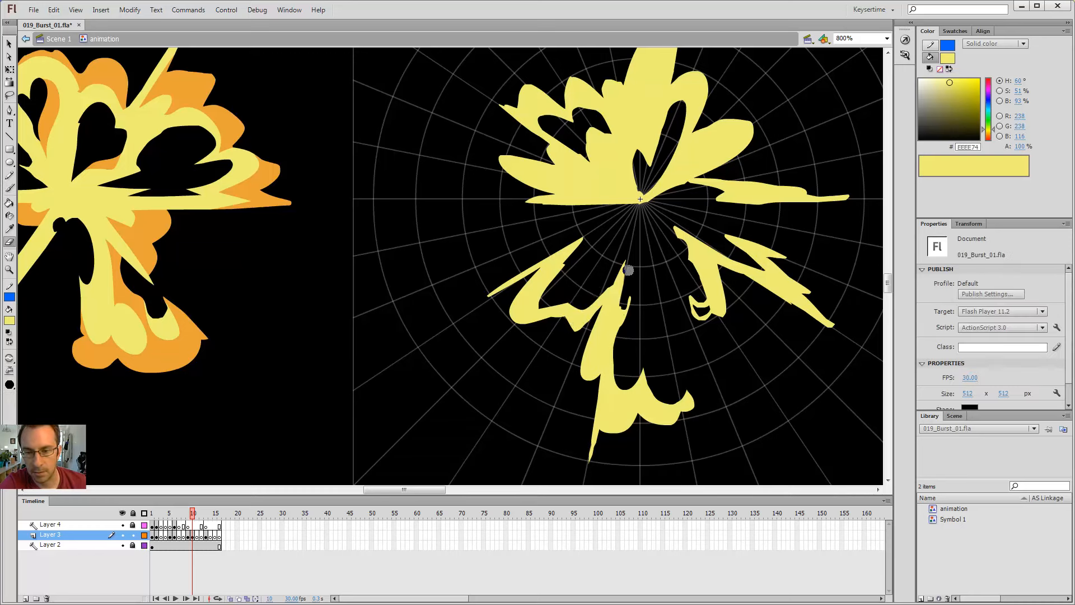
pyautogui.press('b')
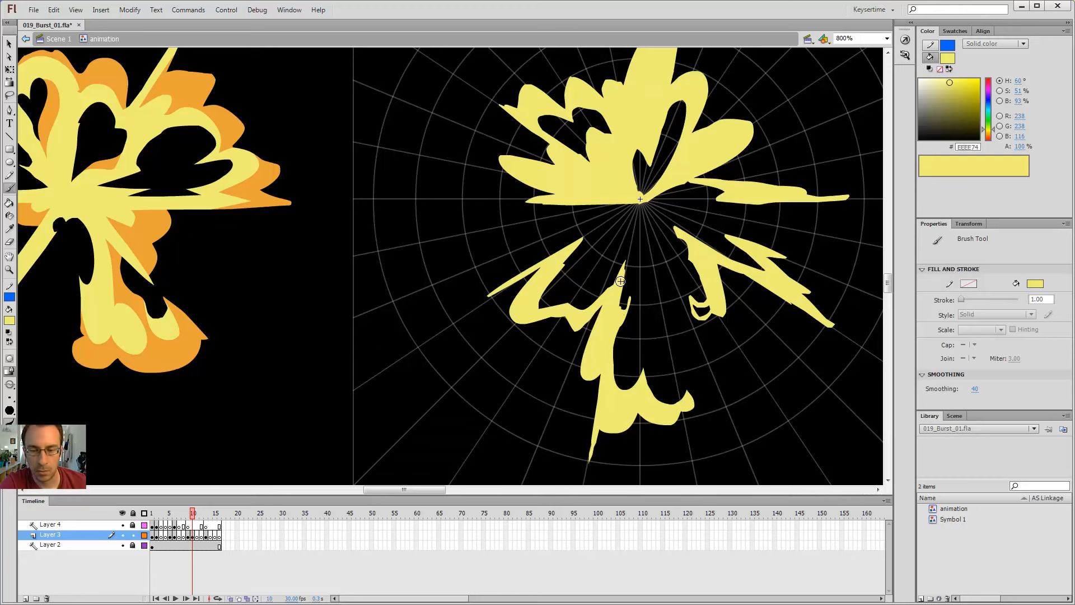
# Extend the lower-left spike inward to the burst's centre and fill the gap between its strokes.
pyautogui.press('space')
pyautogui.moveTo(633, 224)
pyautogui.mouseDown()
pyautogui.moveTo(659, 252)
pyautogui.moveTo(709, 236)
pyautogui.moveTo(641, 261)
pyautogui.moveTo(707, 198)
pyautogui.mouseUp()
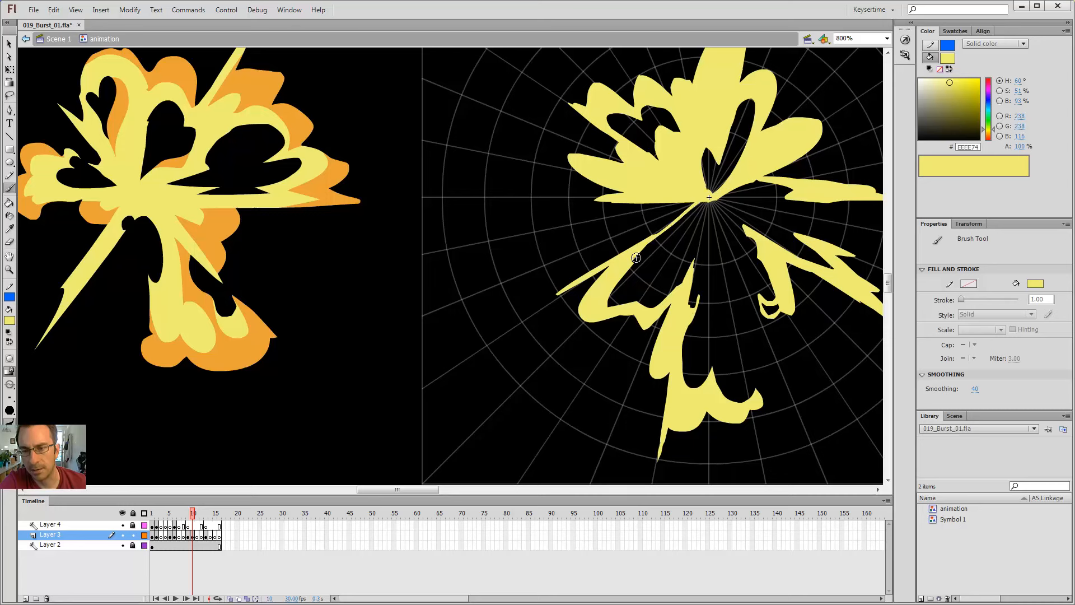
pyautogui.moveTo(646, 252); pyautogui.dragTo(706, 202)
pyautogui.press('k')
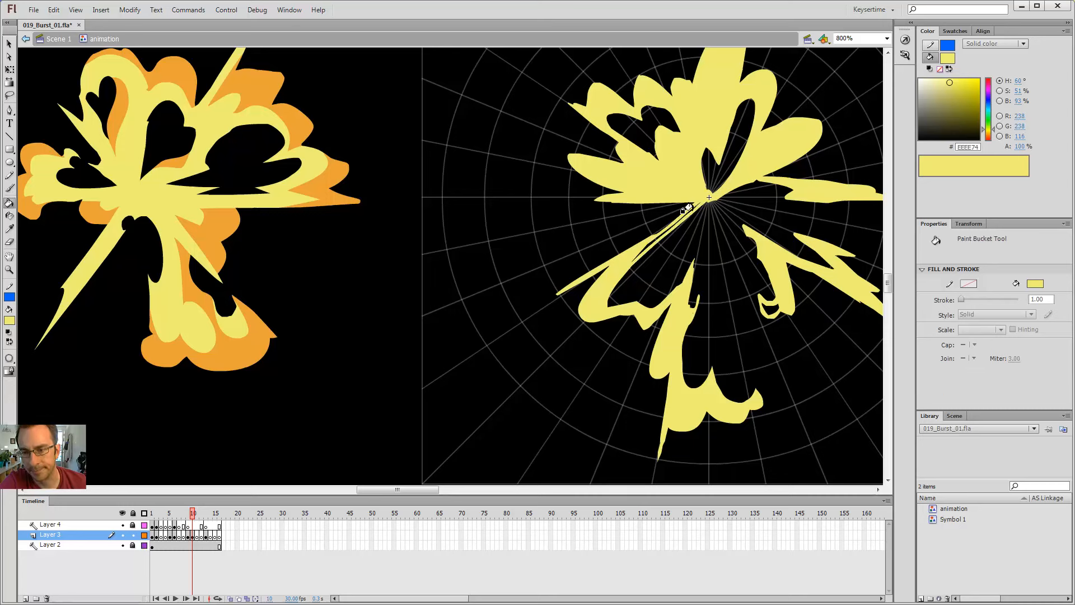
pyautogui.click(681, 216)
pyautogui.press('b')
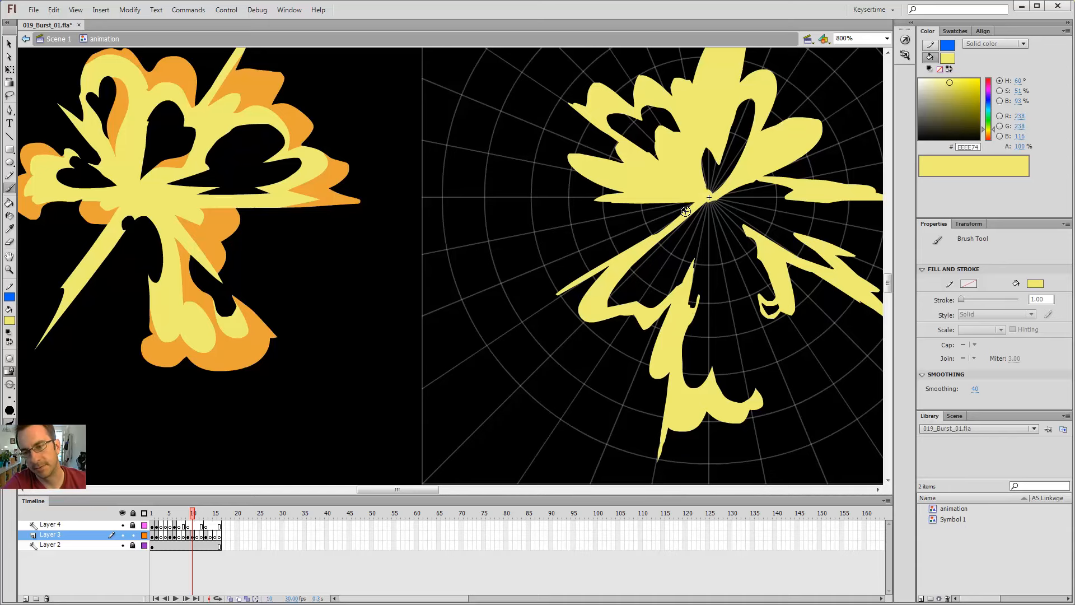
# Fill the small hole in the broken lower-right lobe and taper the branch's inner tip toward the burst's centre.
pyautogui.hotkey('ctrl', '-')
pyautogui.press('.')
pyautogui.press('z')
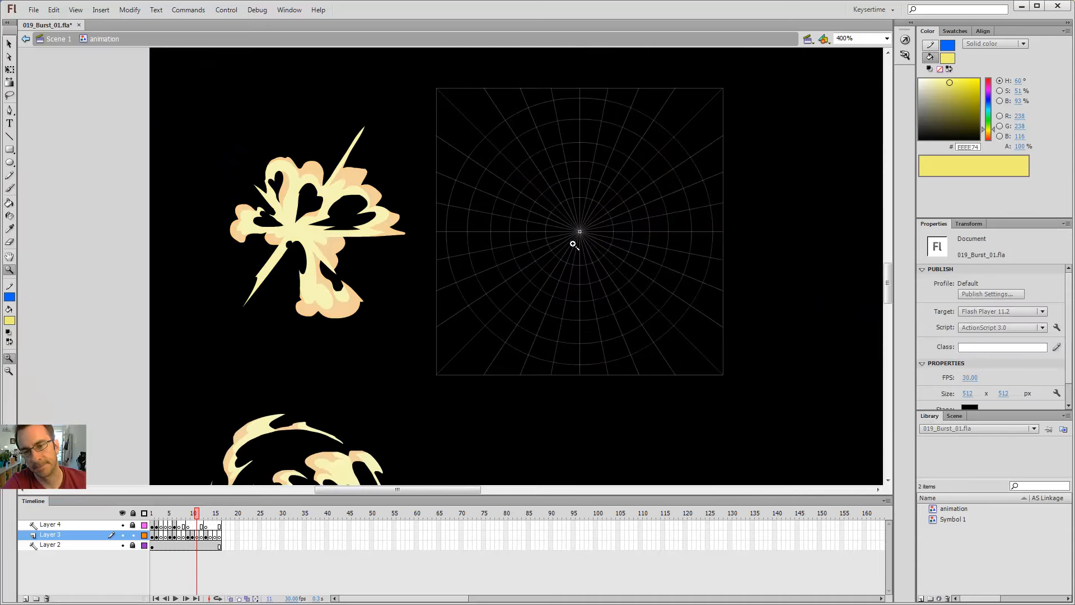
pyautogui.press(',')
pyautogui.click(598, 225)
pyautogui.press('k')
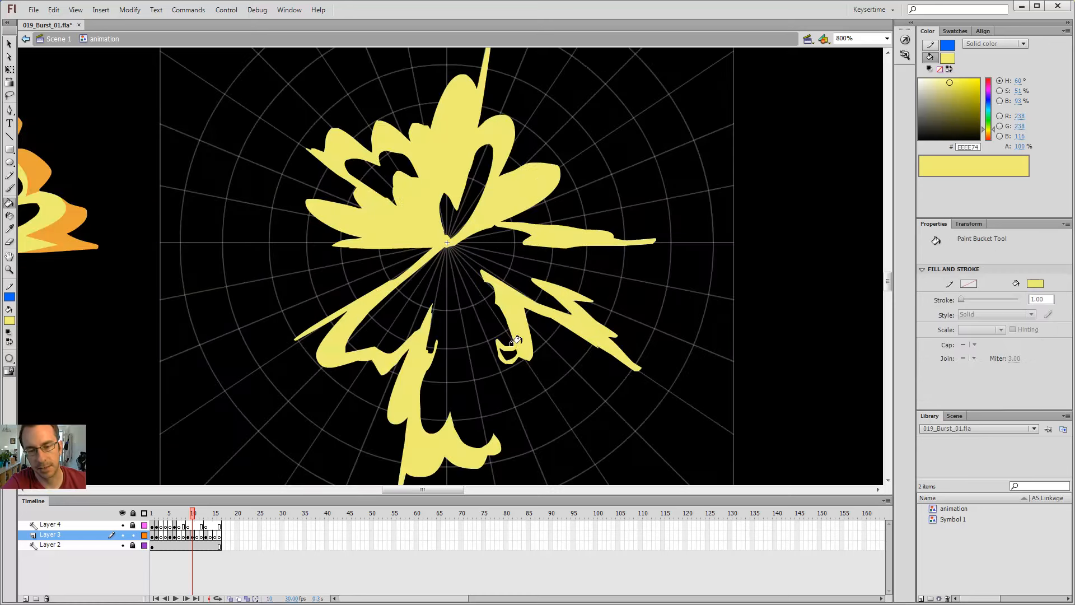
pyautogui.press('e')
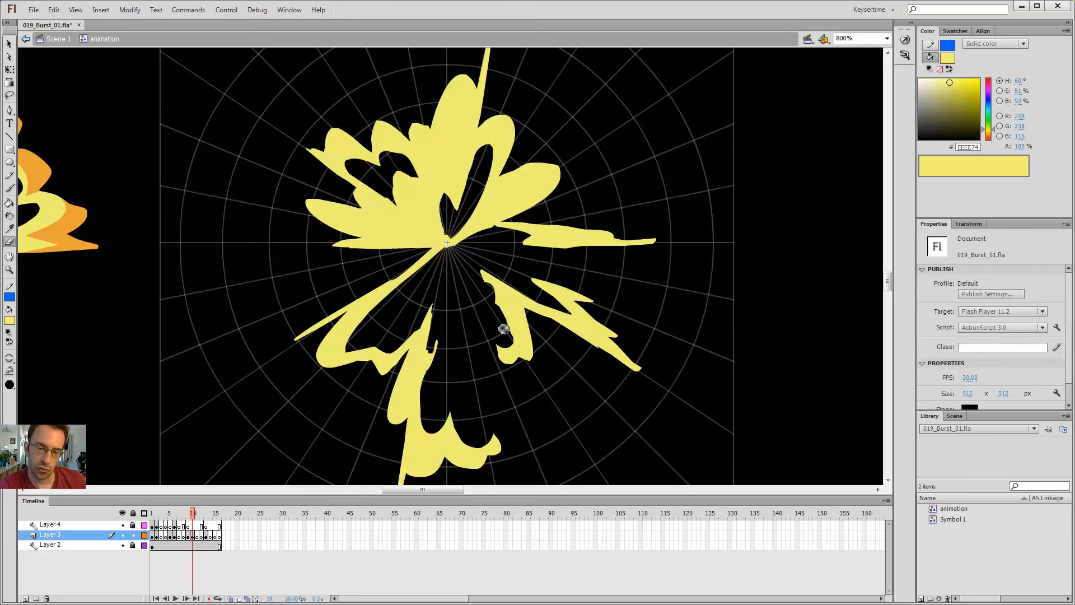
pyautogui.click(482, 274)
pyautogui.press('b')
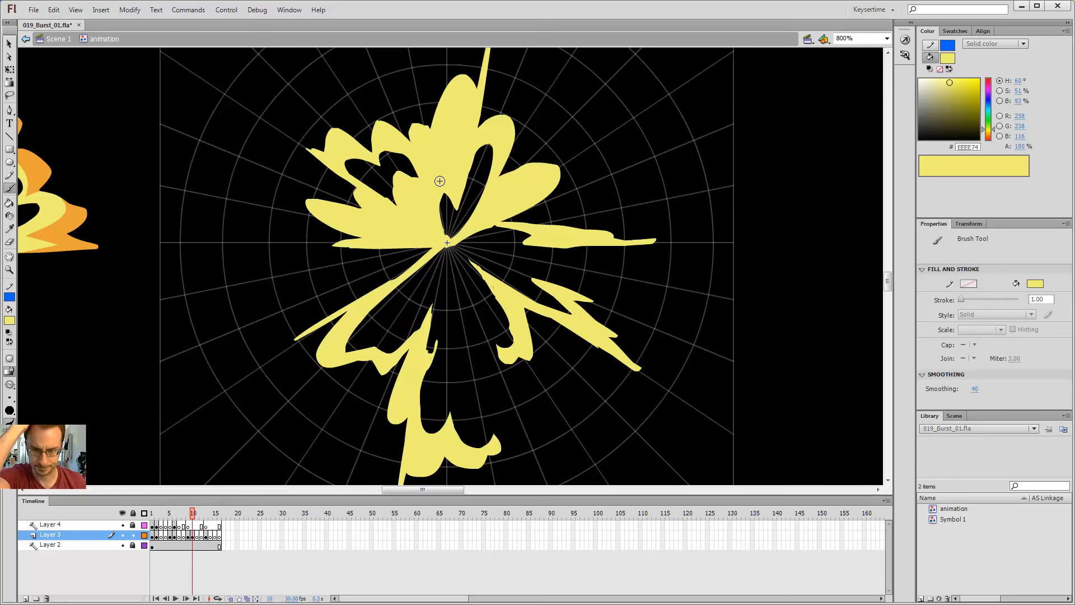
# Thin the outer end of the lower-right spike with the Eraser.
pyautogui.press('e')
pyautogui.moveTo(649, 380); pyautogui.dragTo(595, 353)
pyautogui.press('v')
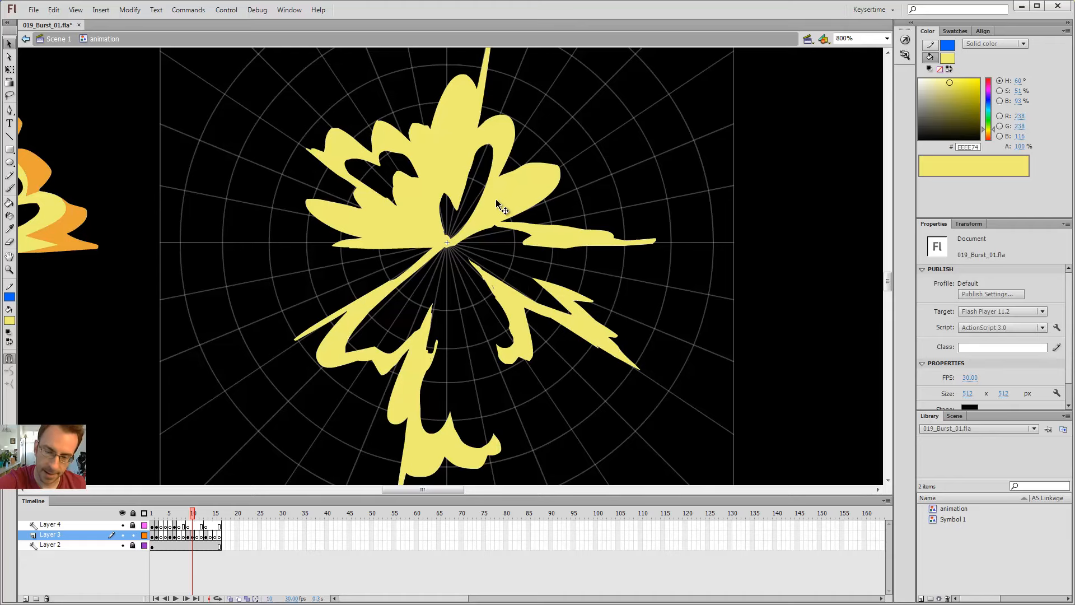
pyautogui.hotkey('ctrl', '-')
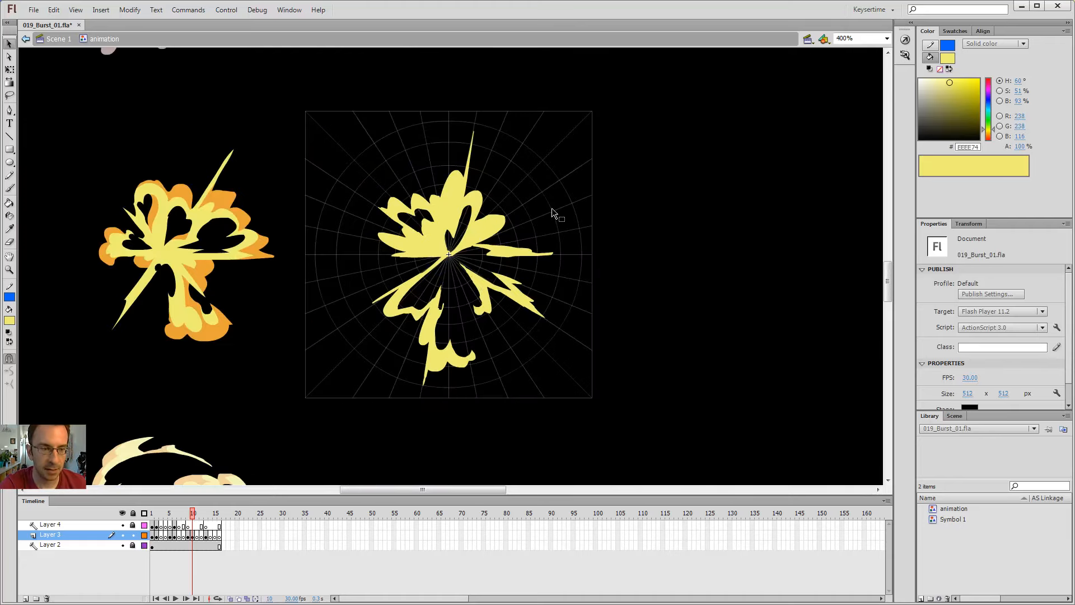
pyautogui.press('b')
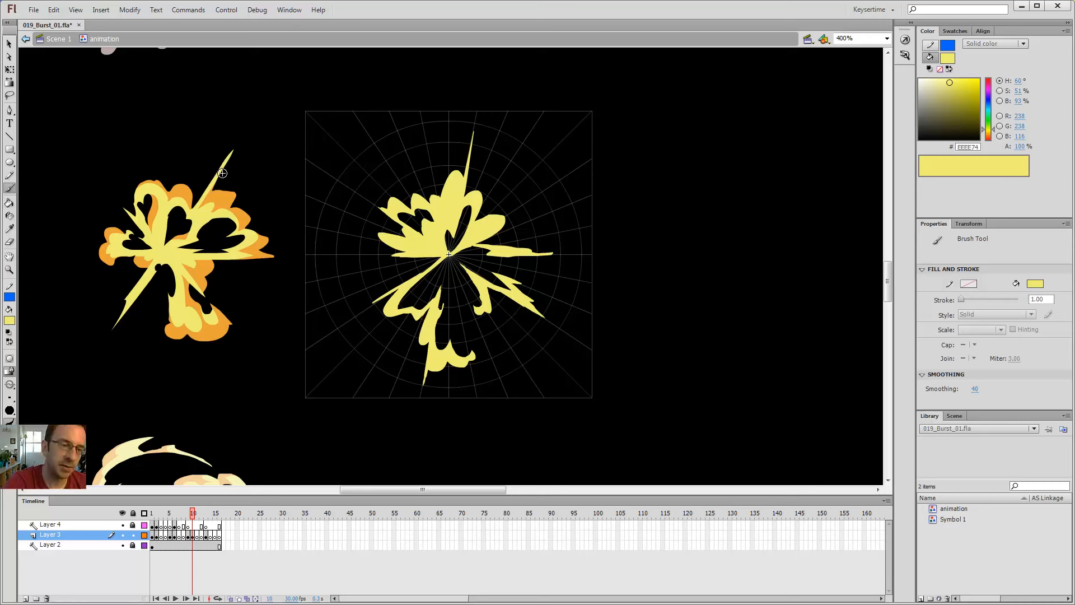
pyautogui.moveTo(222, 173); pyautogui.dragTo(252, 122)
pyautogui.hotkey('ctrl', 'z')
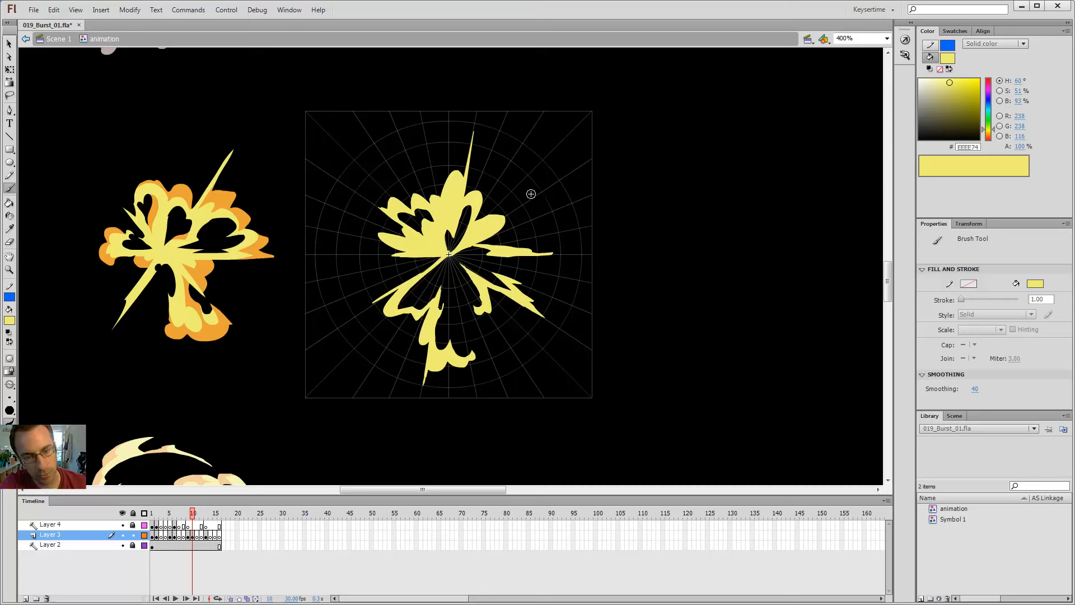
# Lasso the lower central section of the burst, including the stem, scalloped lobe and downward spike.
pyautogui.press('l')
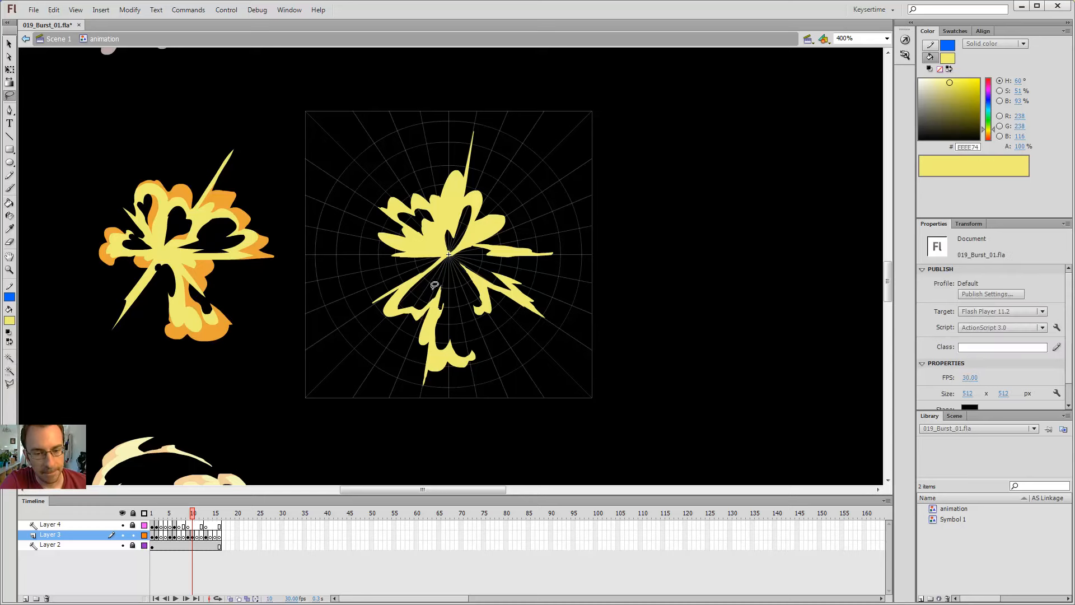
pyautogui.moveTo(410, 299); pyautogui.dragTo(382, 328)
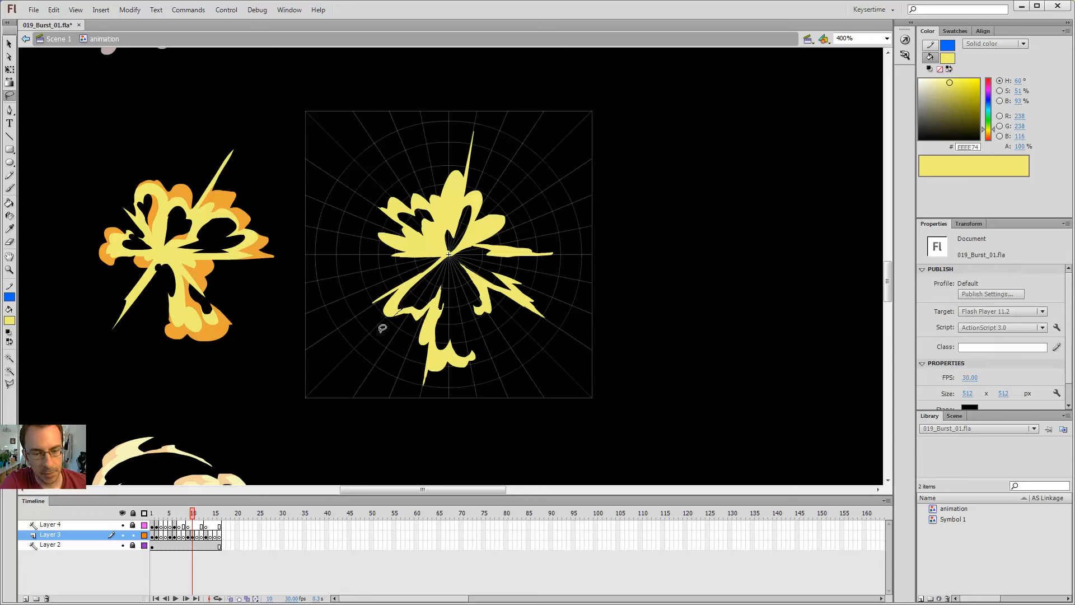
pyautogui.moveTo(492, 334)
pyautogui.mouseDown()
pyautogui.moveTo(456, 319)
pyautogui.moveTo(448, 286)
pyautogui.mouseUp()
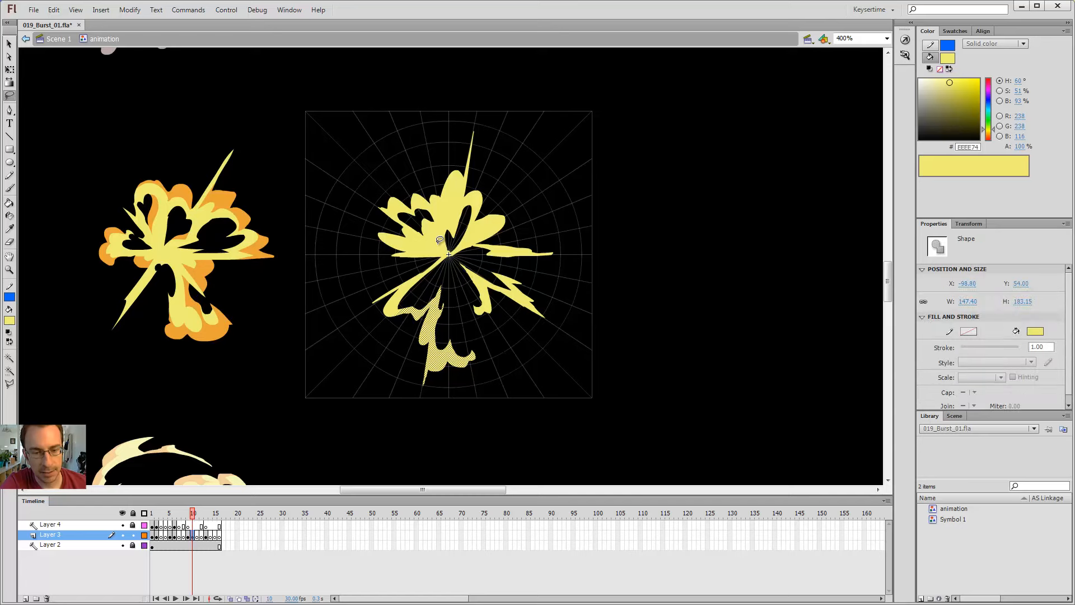
pyautogui.press('v')
pyautogui.moveTo(488, 341)
pyautogui.mouseDown()
pyautogui.moveTo(688, 188)
pyautogui.moveTo(844, 144)
pyautogui.mouseUp()
pyautogui.hotkey('ctrl', 'z')
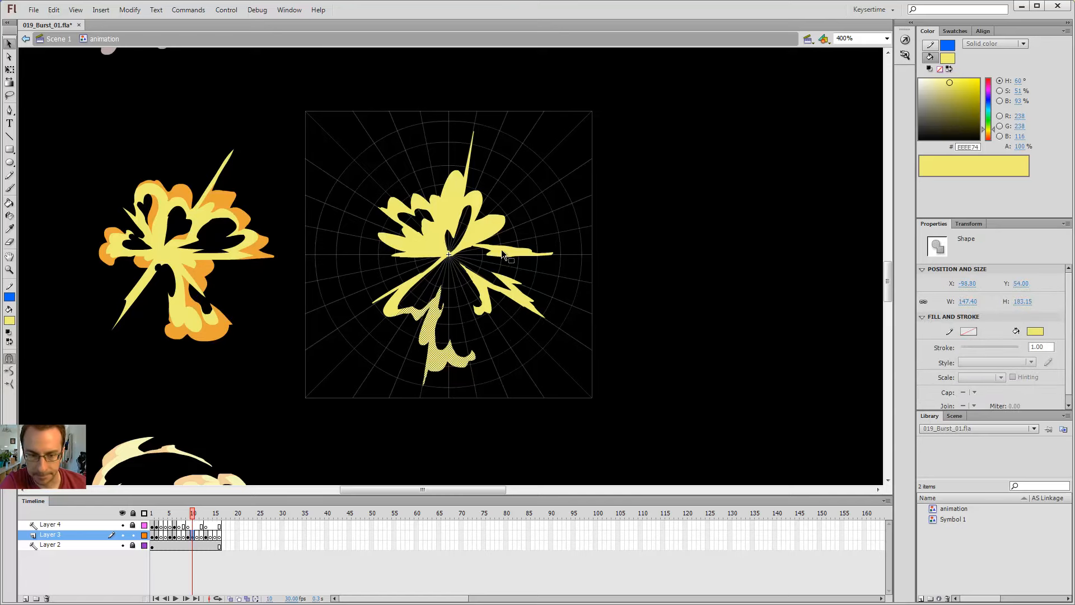
# Place the lassoed section's transform pivot at the burst's centre and scale the section down toward it.
pyautogui.press('q')
pyautogui.moveTo(435, 336); pyautogui.dragTo(449, 254)
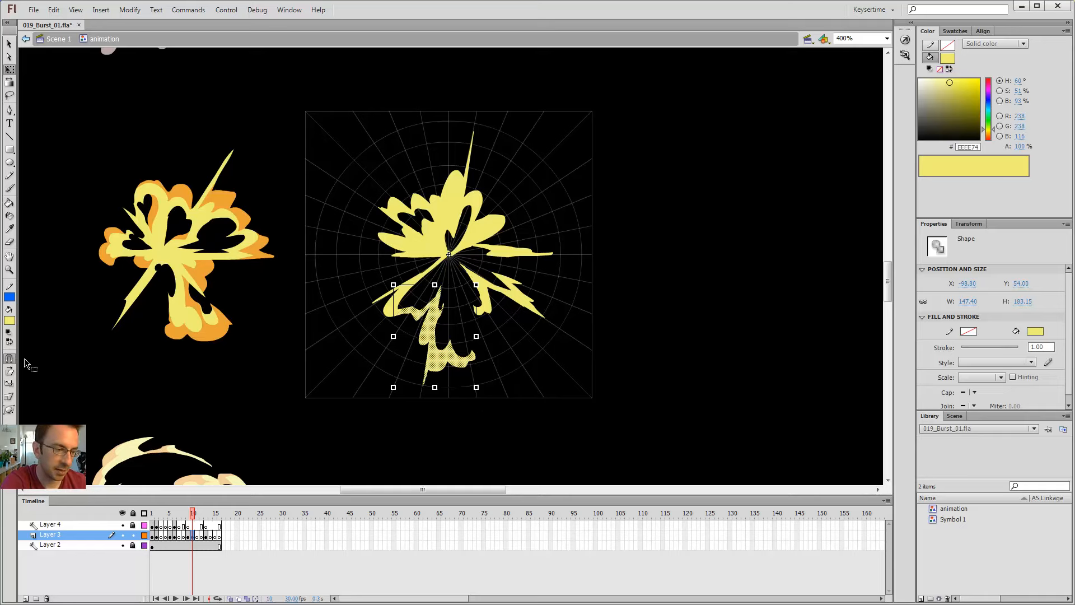
pyautogui.moveTo(476, 387); pyautogui.dragTo(468, 357)
# Select the lower-right branch, place its transform pivot at the burst's centre, and scale it down toward that point.
pyautogui.click(525, 296)
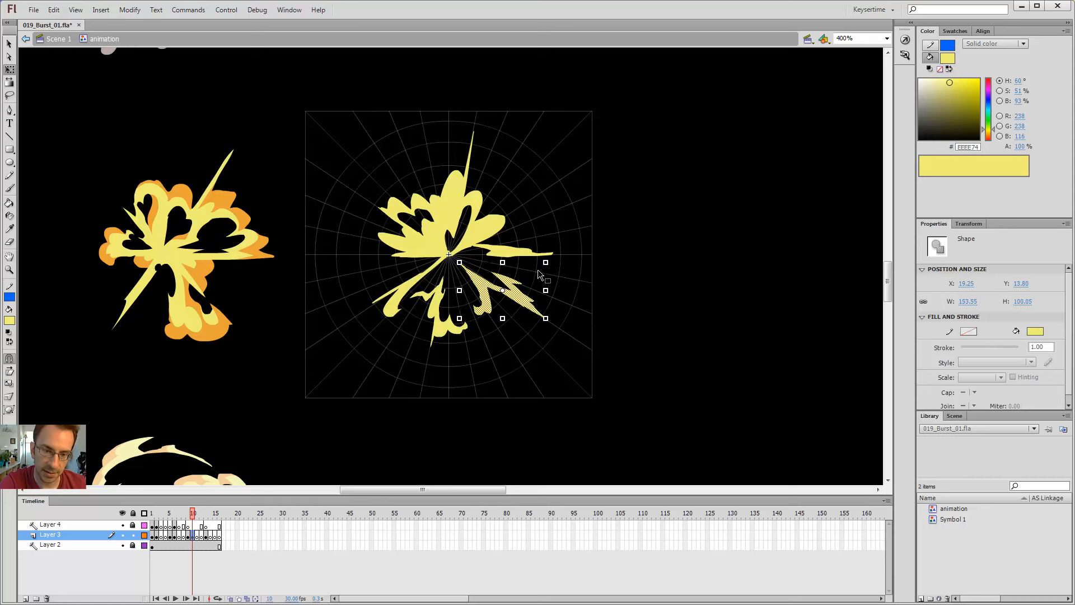
pyautogui.moveTo(449, 256); pyautogui.dragTo(449, 254)
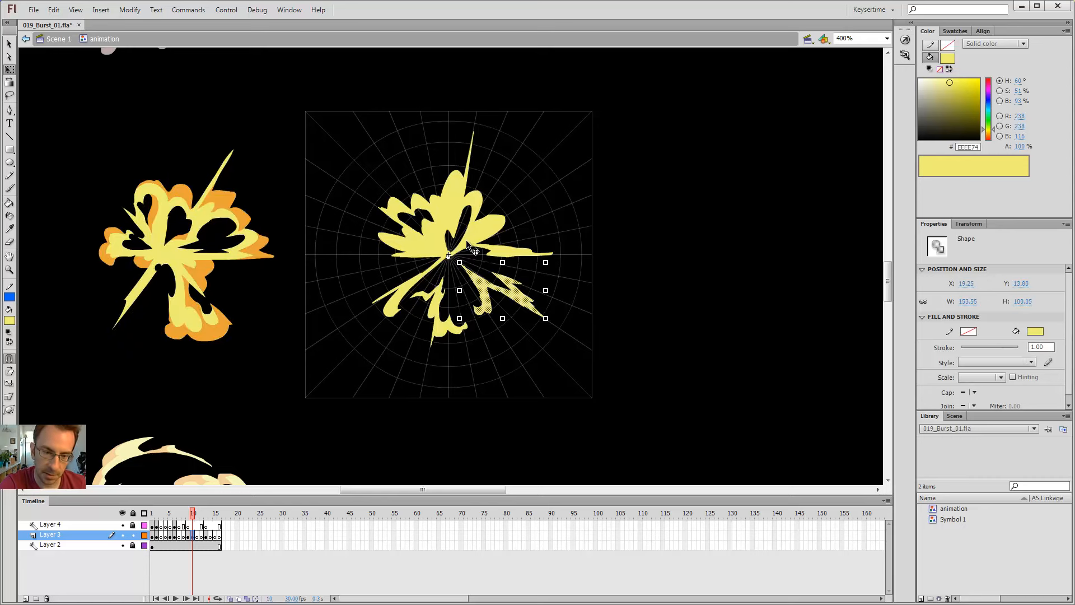
pyautogui.moveTo(546, 319); pyautogui.dragTo(504, 293)
pyautogui.click(552, 308)
pyautogui.press('z')
pyautogui.click(452, 297)
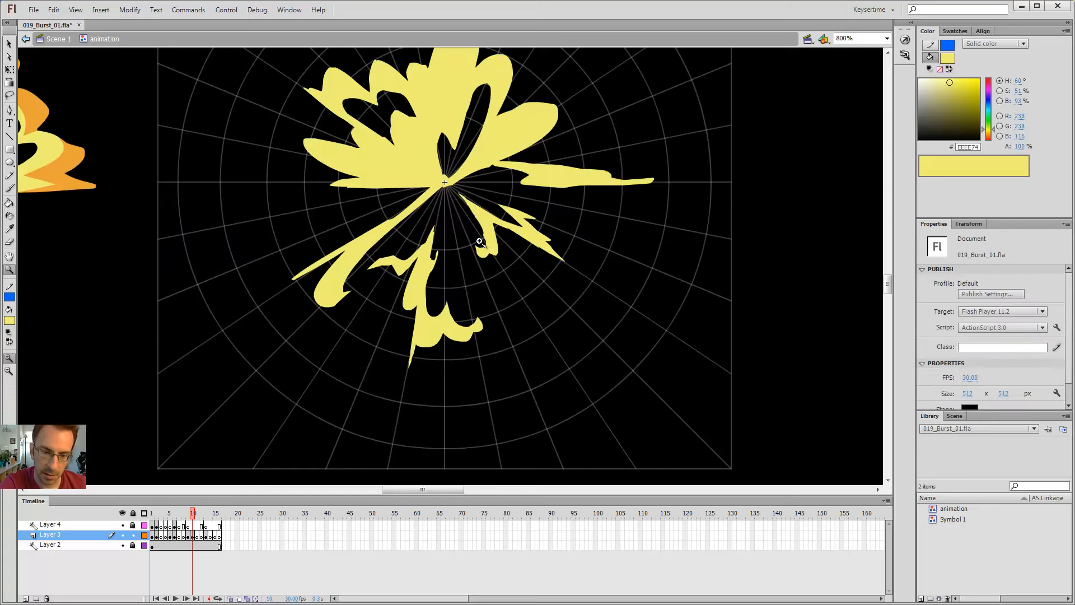
# Carve a smooth concave curve into the bottom lobe with the Eraser, and extend and fill its underside with new yellow scallops.
pyautogui.press('e')
pyautogui.moveTo(446, 305); pyautogui.dragTo(446, 314)
pyautogui.press('b')
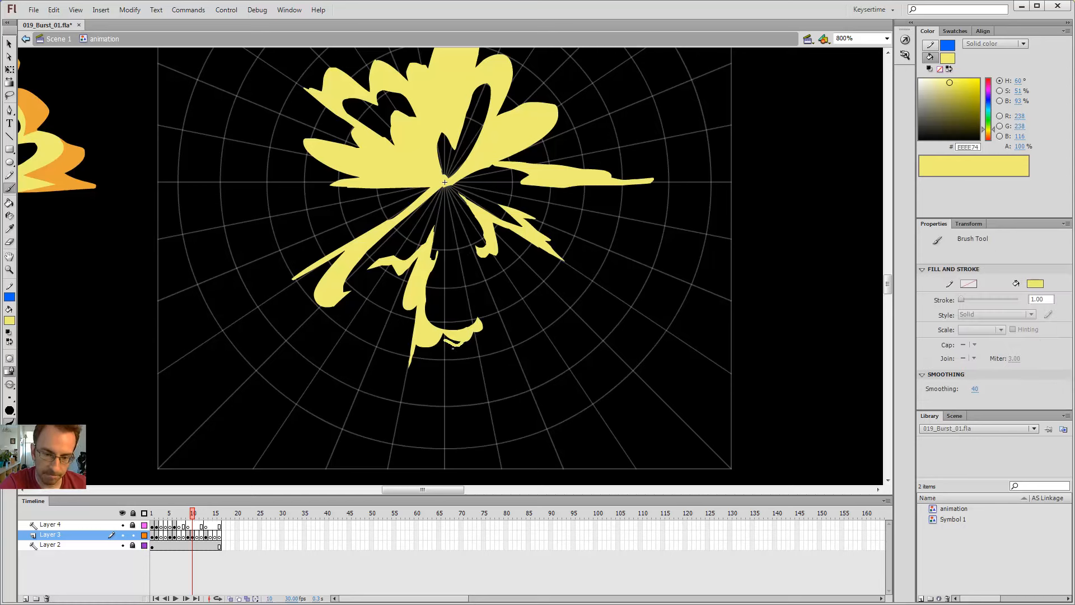
pyautogui.moveTo(421, 364)
pyautogui.mouseDown()
pyautogui.moveTo(414, 345)
pyautogui.moveTo(443, 344)
pyautogui.mouseUp()
pyautogui.press('k')
pyautogui.press('b')
pyautogui.press('k')
pyautogui.press('v')
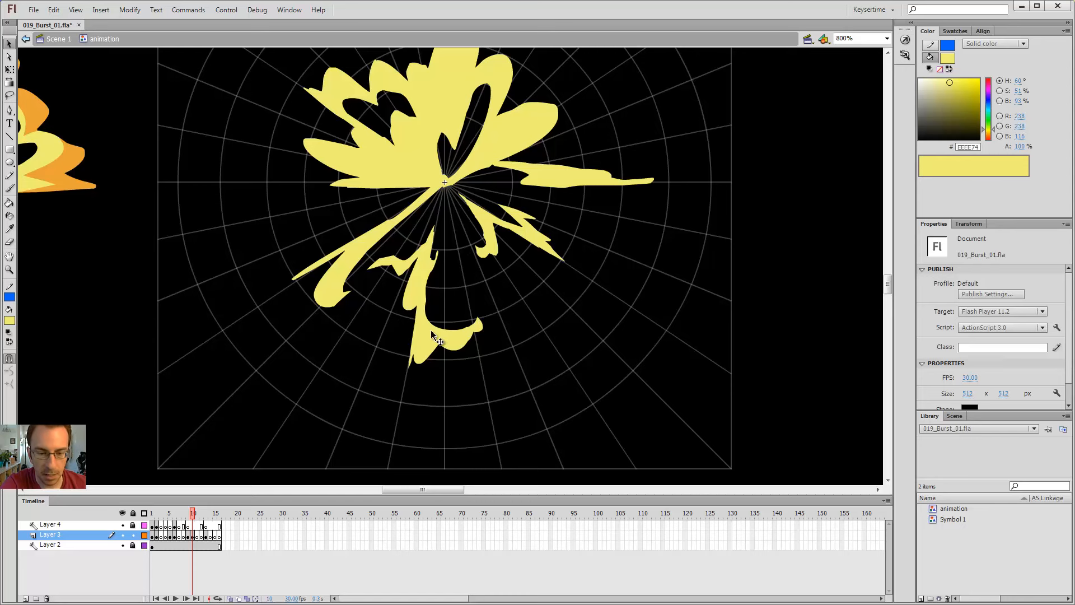
pyautogui.press('b')
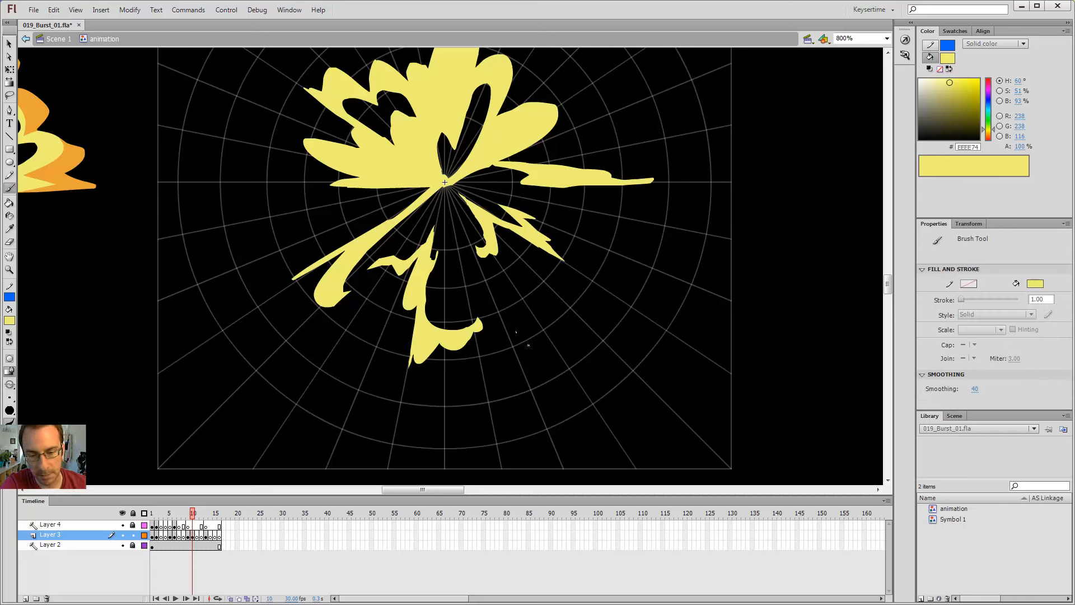
pyautogui.moveTo(515, 332)
pyautogui.mouseDown()
pyautogui.moveTo(559, 312)
pyautogui.moveTo(595, 256)
pyautogui.moveTo(580, 236)
pyautogui.mouseUp()
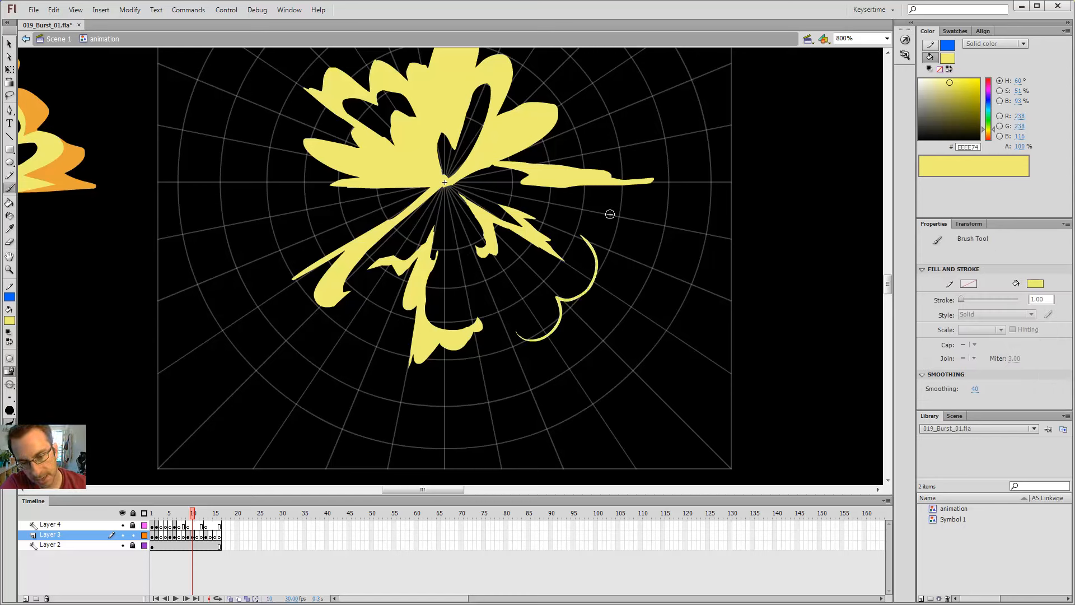
pyautogui.hotkey('ctrl', 'z')
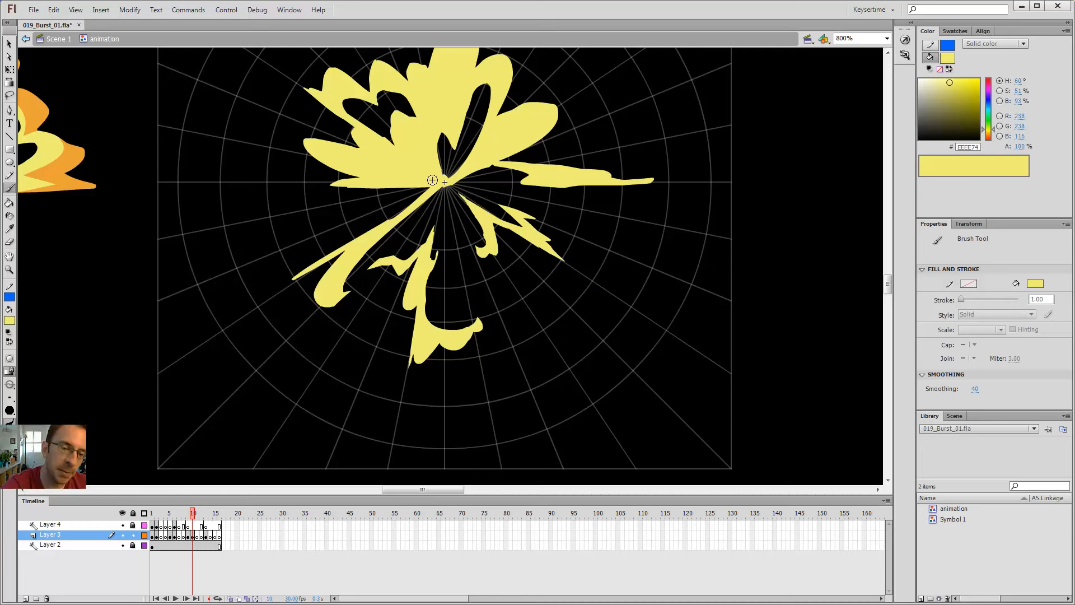
# Cut through the lower-left branch with the Eraser and delete its detached outer part.
pyautogui.press('e')
pyautogui.moveTo(338, 264); pyautogui.dragTo(394, 228)
pyautogui.press('v')
pyautogui.click(362, 257)
pyautogui.press('Delete')
# Hollow out the underside of the upper-right lobe and erase the bridge between it and the right-hand spike.
pyautogui.press('b')
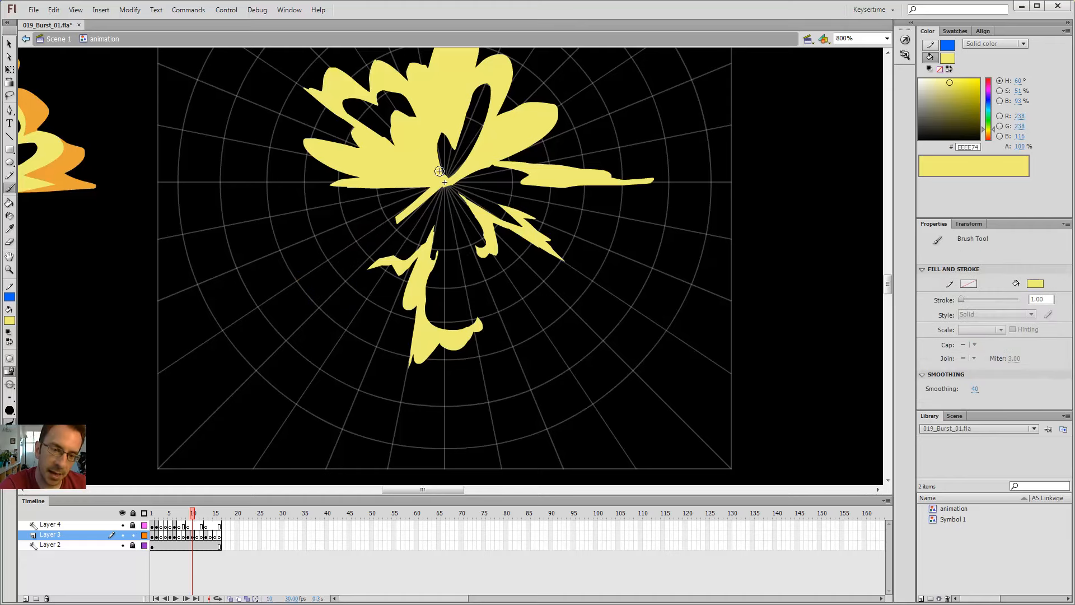
pyautogui.scroll(3, 440, 171)
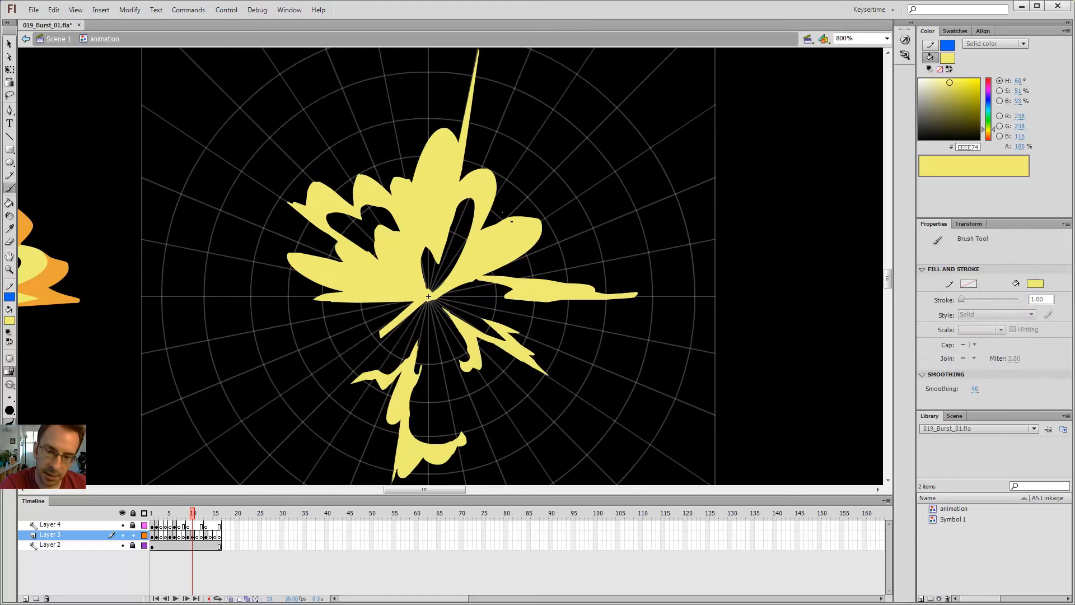
pyautogui.press('v')
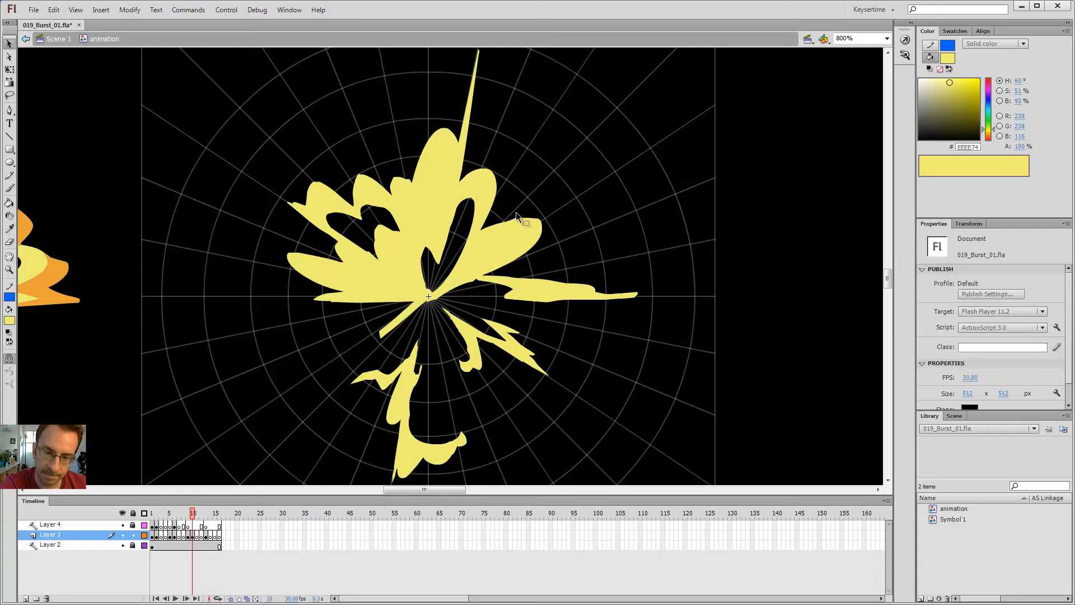
pyautogui.press('e')
pyautogui.moveTo(468, 252)
pyautogui.mouseDown()
pyautogui.moveTo(458, 254)
pyautogui.moveTo(499, 246)
pyautogui.moveTo(477, 271)
pyautogui.moveTo(467, 256)
pyautogui.mouseUp()
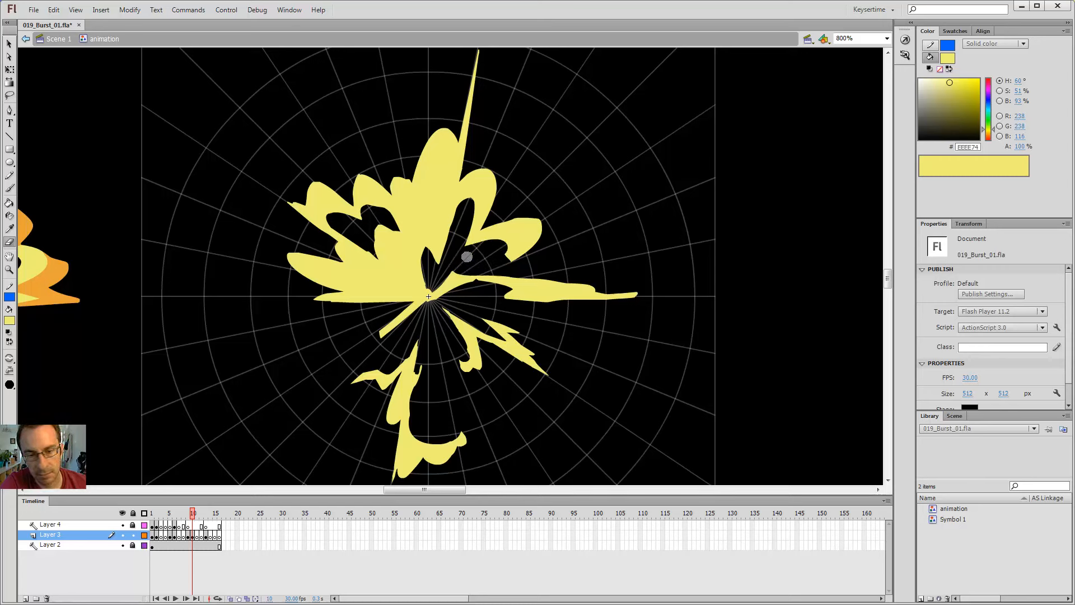
pyautogui.moveTo(577, 274); pyautogui.dragTo(451, 275)
pyautogui.moveTo(527, 276)
pyautogui.mouseDown()
pyautogui.moveTo(436, 275)
pyautogui.moveTo(513, 249)
pyautogui.moveTo(525, 269)
pyautogui.moveTo(419, 273)
pyautogui.moveTo(449, 282)
pyautogui.moveTo(467, 269)
pyautogui.moveTo(421, 291)
pyautogui.moveTo(444, 302)
pyautogui.moveTo(479, 275)
pyautogui.mouseUp()
# Extend the inner tip of the upper-right lobe toward the burst's centre with the Brush and fill it yellow.
pyautogui.press('b')
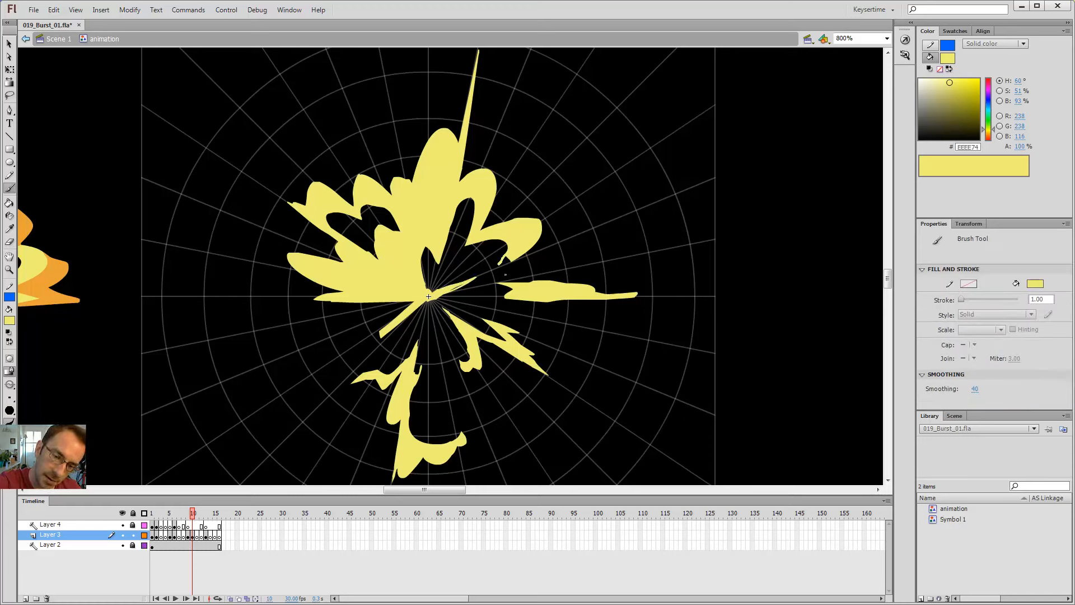
pyautogui.press('k')
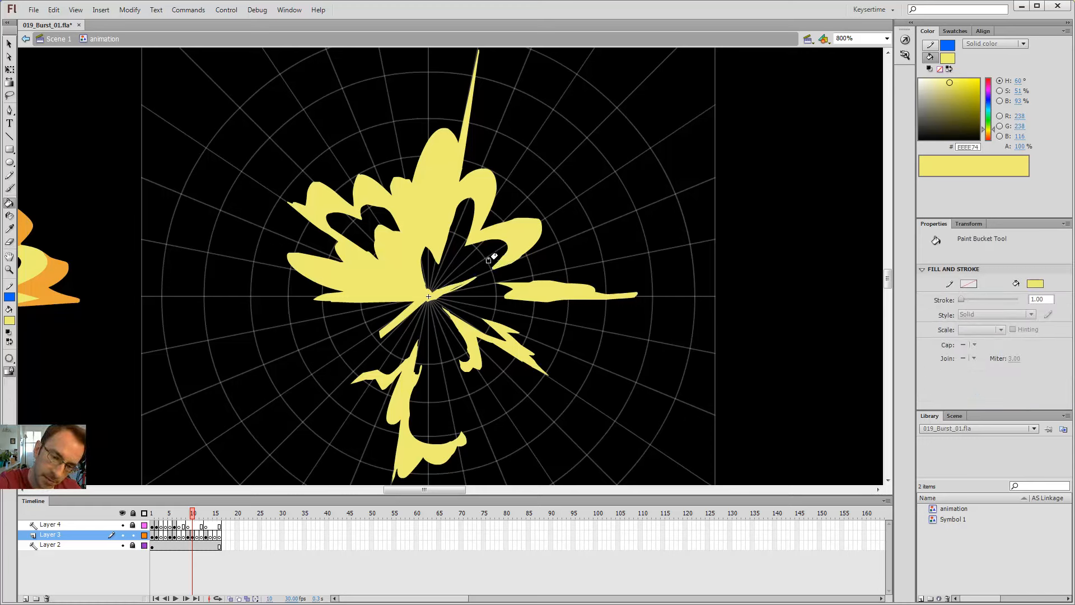
pyautogui.click(454, 284)
# Replace the short lower-left stub with a thin, tapering yellow spike running out from the burst's centre.
pyautogui.press('b')
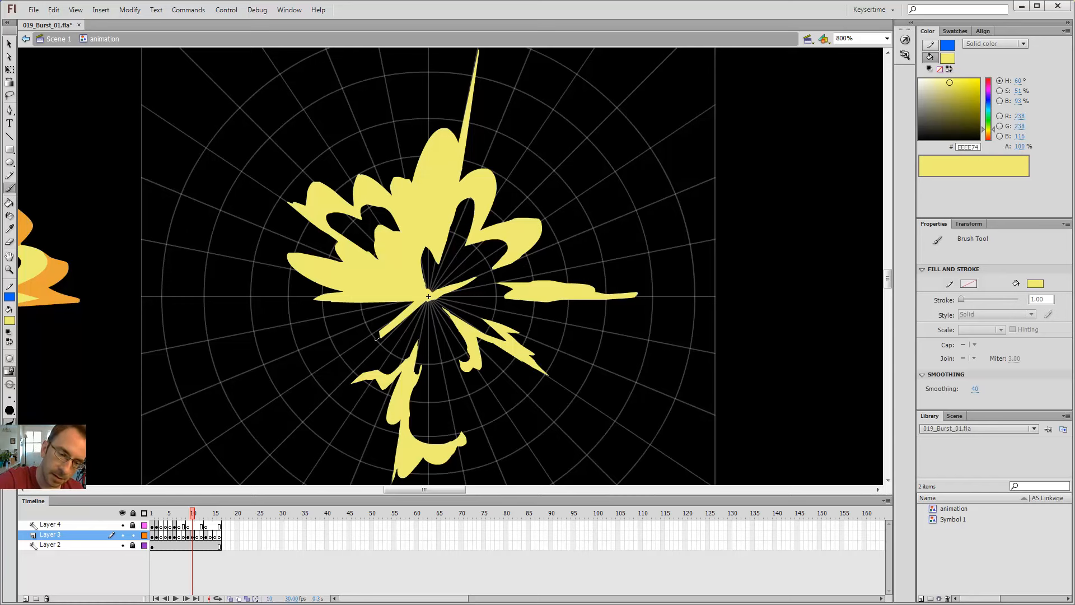
pyautogui.moveTo(389, 325); pyautogui.dragTo(364, 343)
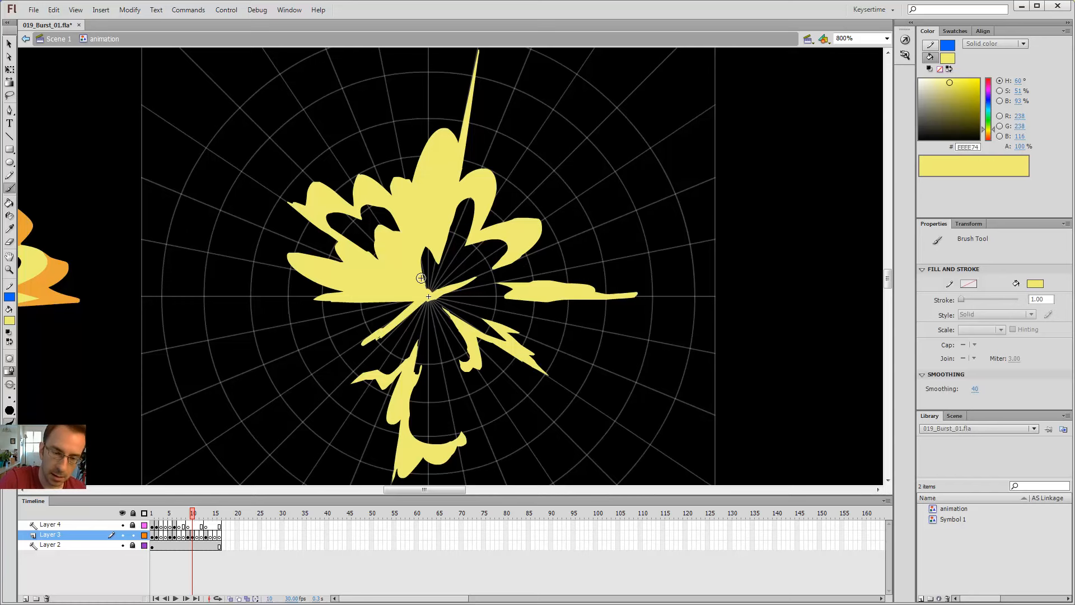
pyautogui.press('e')
pyautogui.press('b')
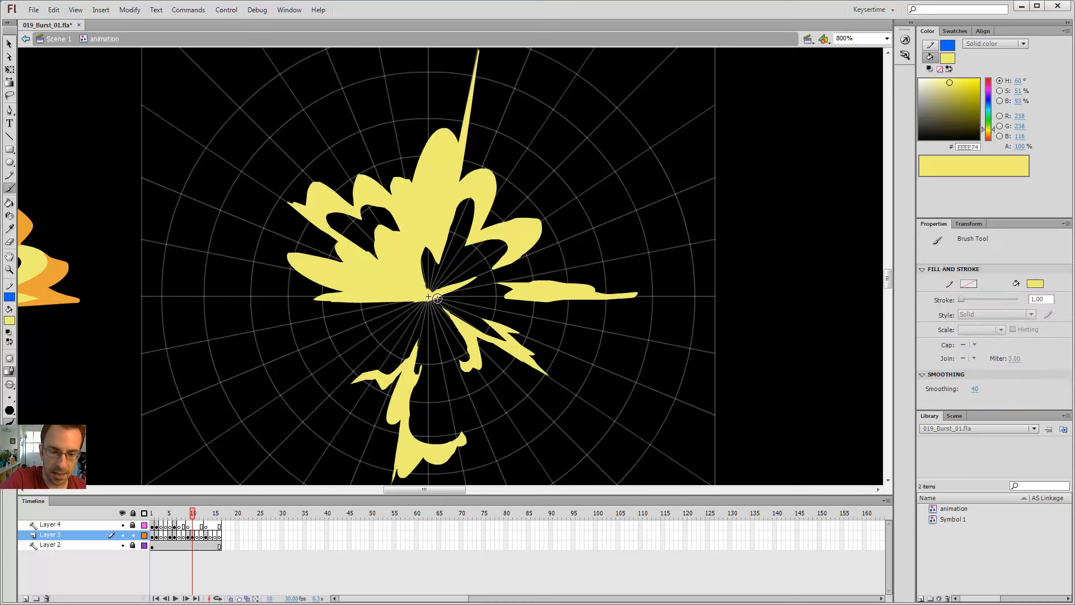
pyautogui.moveTo(428, 302); pyautogui.dragTo(337, 336)
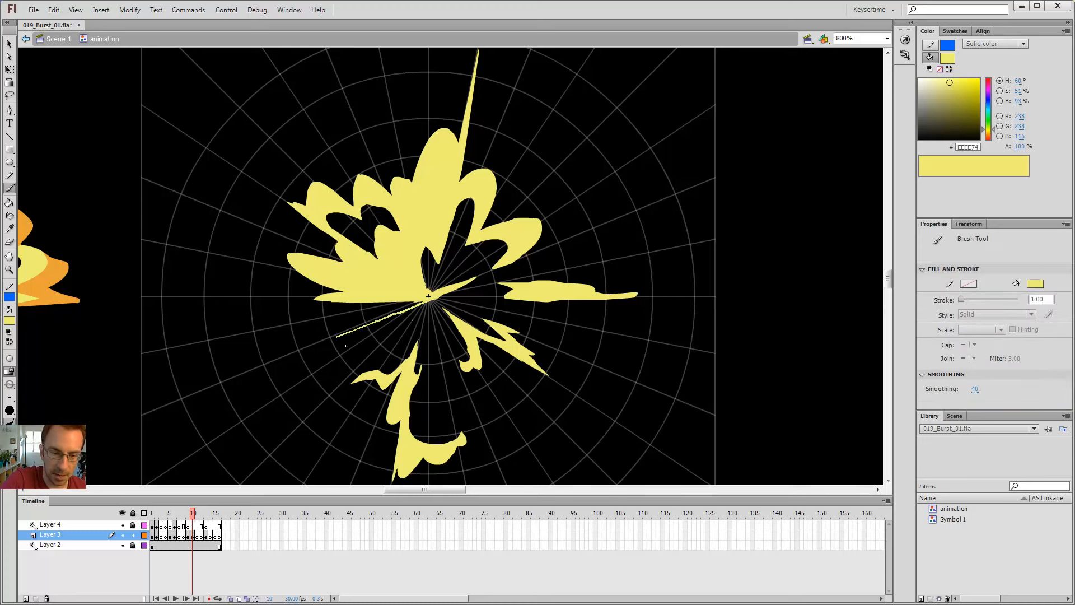
pyautogui.press('k')
pyautogui.press('b')
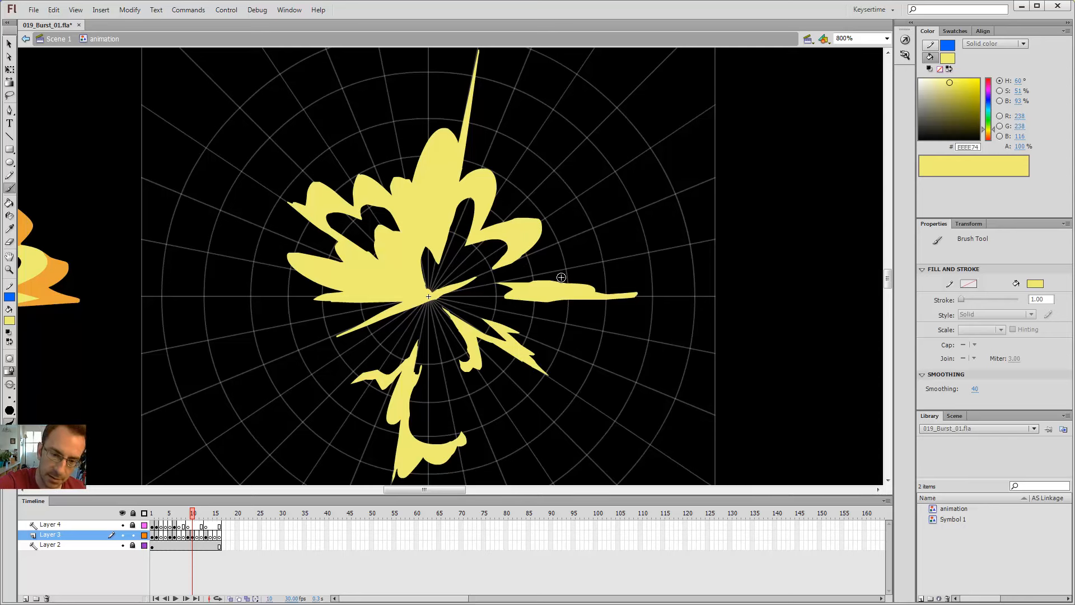
# Thin the right-hand horizontal spike with the Eraser and brush a jagged outline between it and the lower-right branch.
pyautogui.press('e')
pyautogui.moveTo(604, 284)
pyautogui.mouseDown()
pyautogui.moveTo(657, 293)
pyautogui.moveTo(597, 288)
pyautogui.moveTo(534, 312)
pyautogui.moveTo(601, 305)
pyautogui.moveTo(547, 305)
pyautogui.moveTo(489, 263)
pyautogui.moveTo(475, 270)
pyautogui.moveTo(501, 293)
pyautogui.moveTo(509, 295)
pyautogui.moveTo(471, 270)
pyautogui.moveTo(524, 281)
pyautogui.moveTo(502, 288)
pyautogui.moveTo(536, 292)
pyautogui.moveTo(542, 281)
pyautogui.moveTo(509, 293)
pyautogui.moveTo(544, 292)
pyautogui.moveTo(511, 283)
pyautogui.moveTo(517, 306)
pyautogui.moveTo(494, 305)
pyautogui.moveTo(522, 336)
pyautogui.mouseUp()
pyautogui.press('b')
pyautogui.press('e')
pyautogui.press('b')
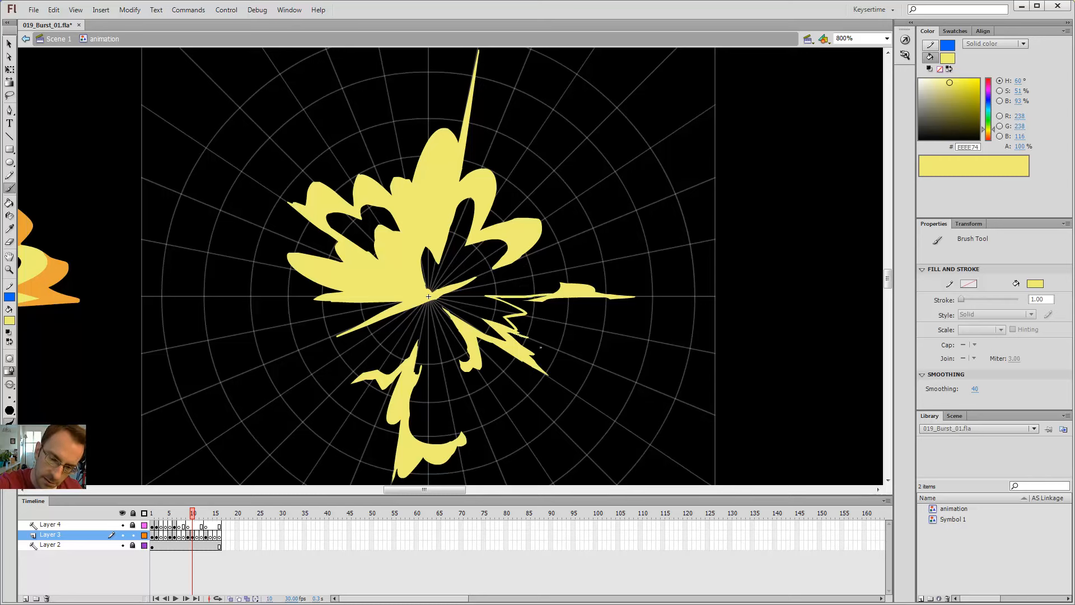
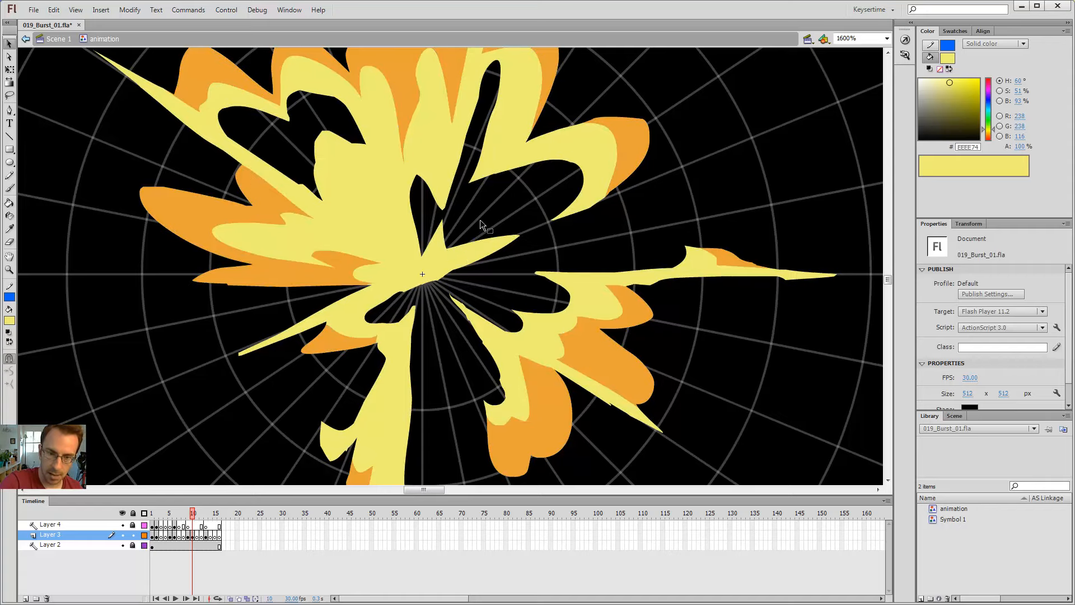
# Reshape the pointed inner corner of the upper-right yellow lobe by adjusting its edge with the Selection tool.
pyautogui.press('b')
pyautogui.hotkey('ctrl', '-')
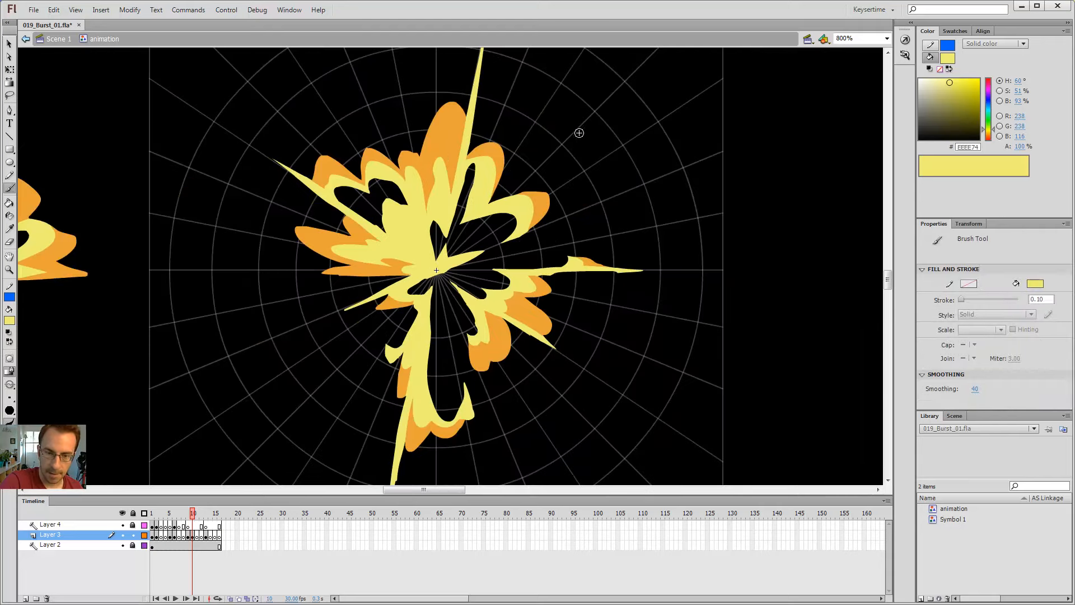
pyautogui.press('v')
pyautogui.hotkey('ctrl', '=')
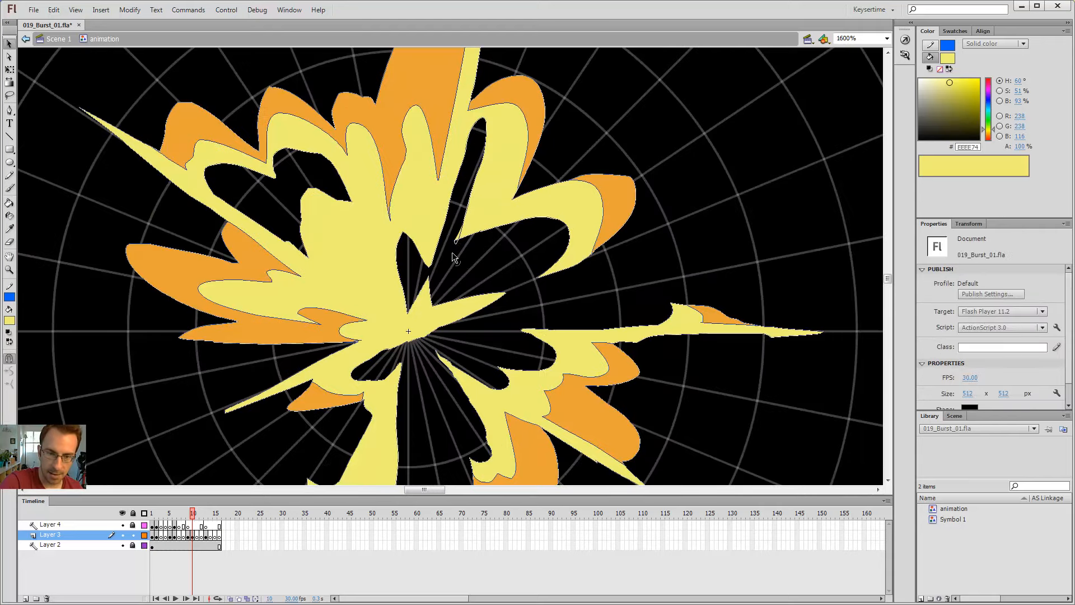
pyautogui.moveTo(452, 252); pyautogui.dragTo(451, 253)
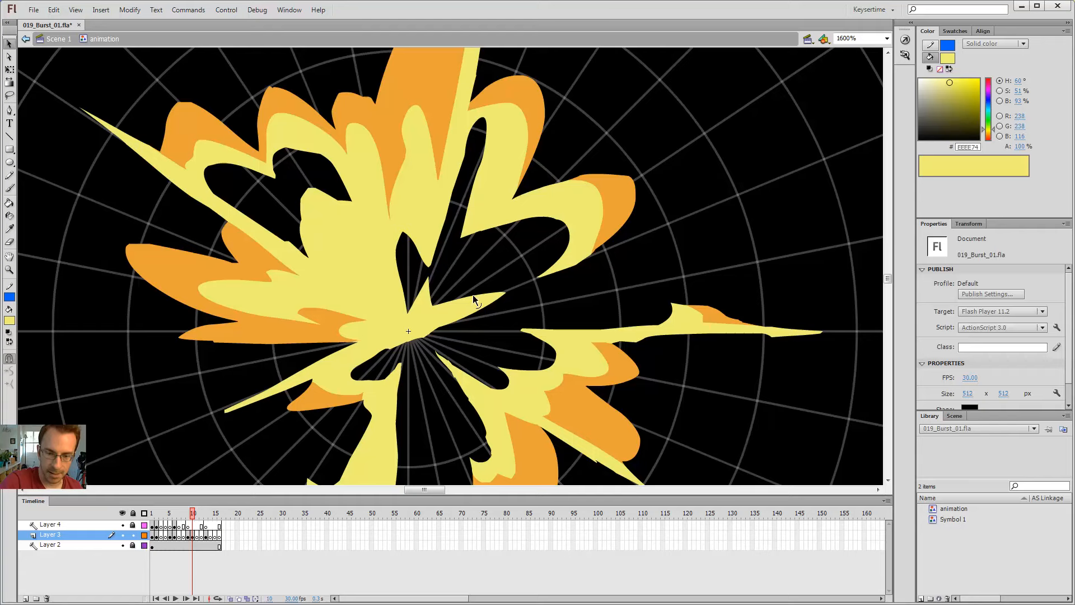
# Join the lower-right branch to the burst's centre with brushed yellow strokes and fill the gaps between them.
pyautogui.moveTo(473, 295); pyautogui.dragTo(414, 232)
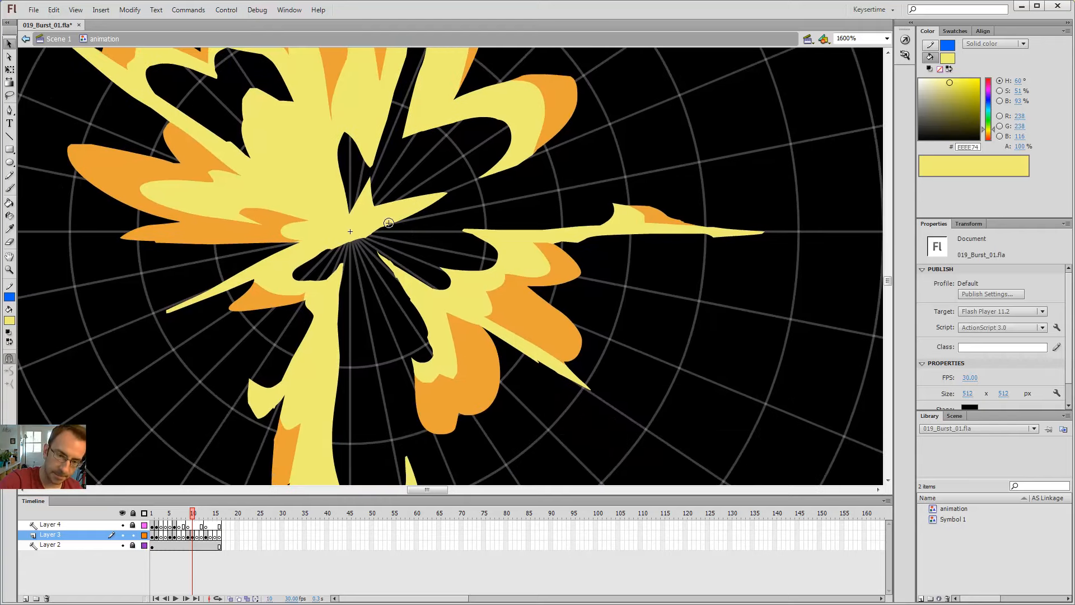
pyautogui.press('b')
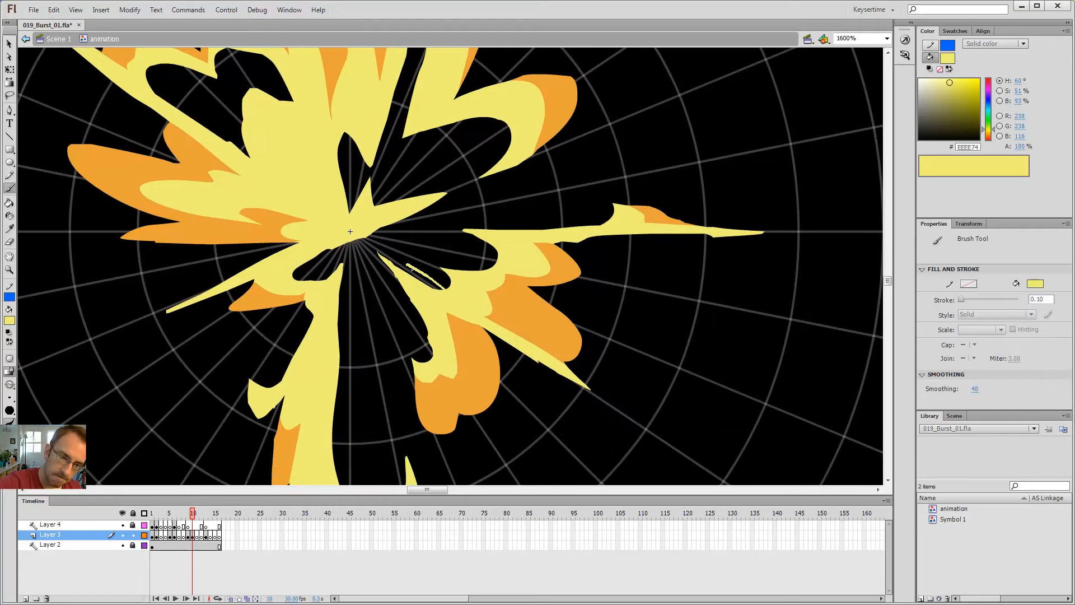
pyautogui.moveTo(411, 270)
pyautogui.mouseDown()
pyautogui.moveTo(379, 246)
pyautogui.moveTo(418, 286)
pyautogui.moveTo(351, 233)
pyautogui.mouseUp()
pyautogui.press('k')
pyautogui.click(387, 255)
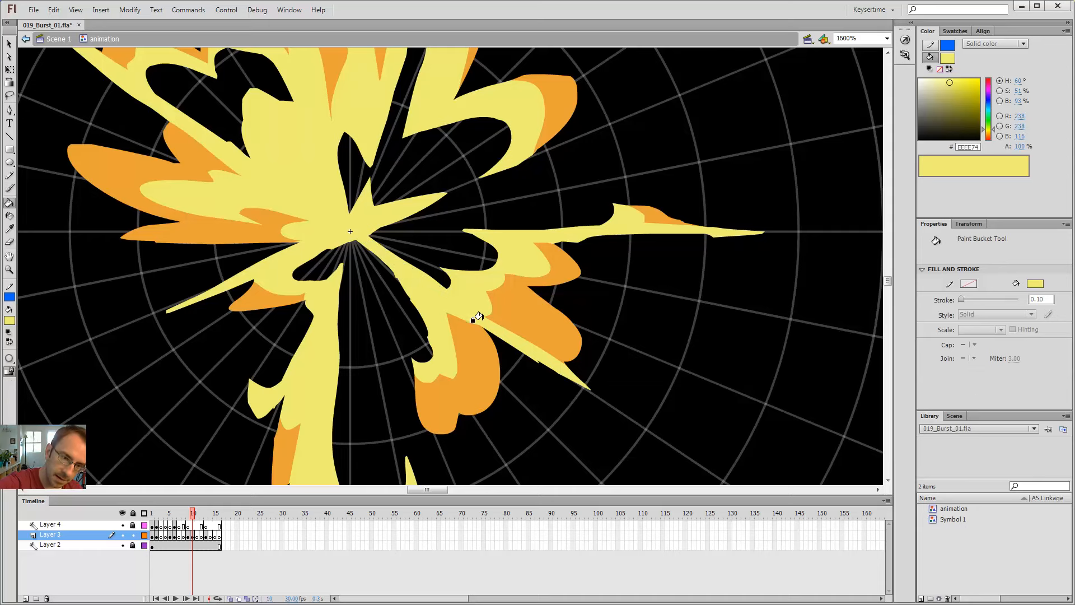
pyautogui.hotkey('ctrl', '-')
pyautogui.press('b')
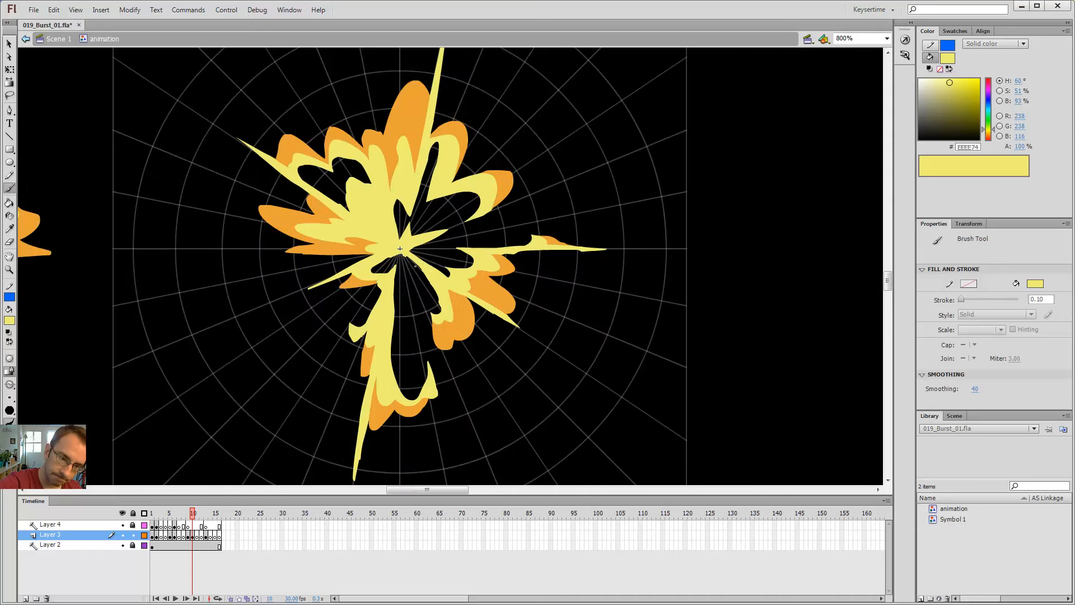
pyautogui.press('k')
pyautogui.click(411, 263)
# Extend the top of the lower stem up to the burst's centre with the Brush and fill it yellow.
pyautogui.moveTo(427, 202); pyautogui.dragTo(577, 163)
pyautogui.hotkey('ctrl', '=')
pyautogui.press('b')
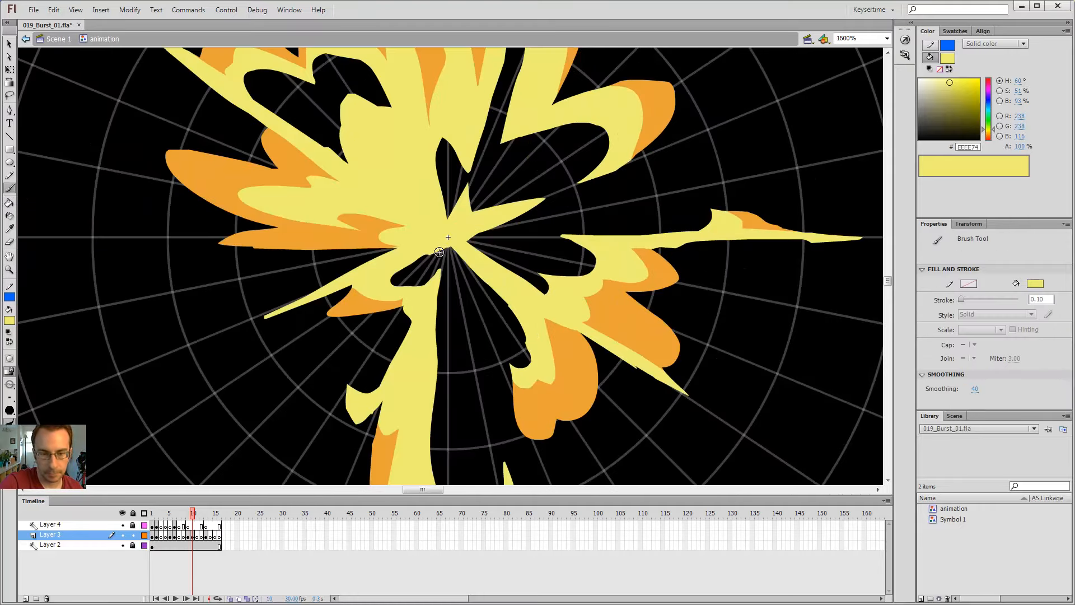
pyautogui.moveTo(436, 270)
pyautogui.mouseDown()
pyautogui.moveTo(430, 293)
pyautogui.moveTo(457, 239)
pyautogui.moveTo(462, 262)
pyautogui.moveTo(440, 281)
pyautogui.mouseUp()
pyautogui.press('k')
pyautogui.click(440, 266)
pyautogui.hotkey('ctrl', '-')
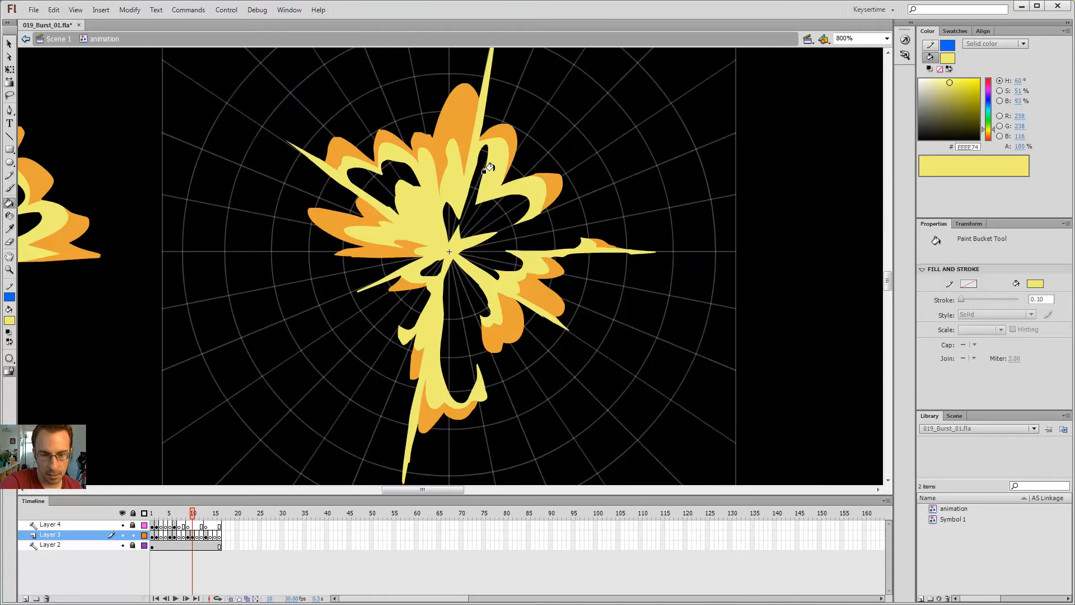
# Widen the lower stem by brushing a new right edge from the burst's centre downward and filling the gap yellow.
pyautogui.hotkey('ctrl', '=')
pyautogui.press('b')
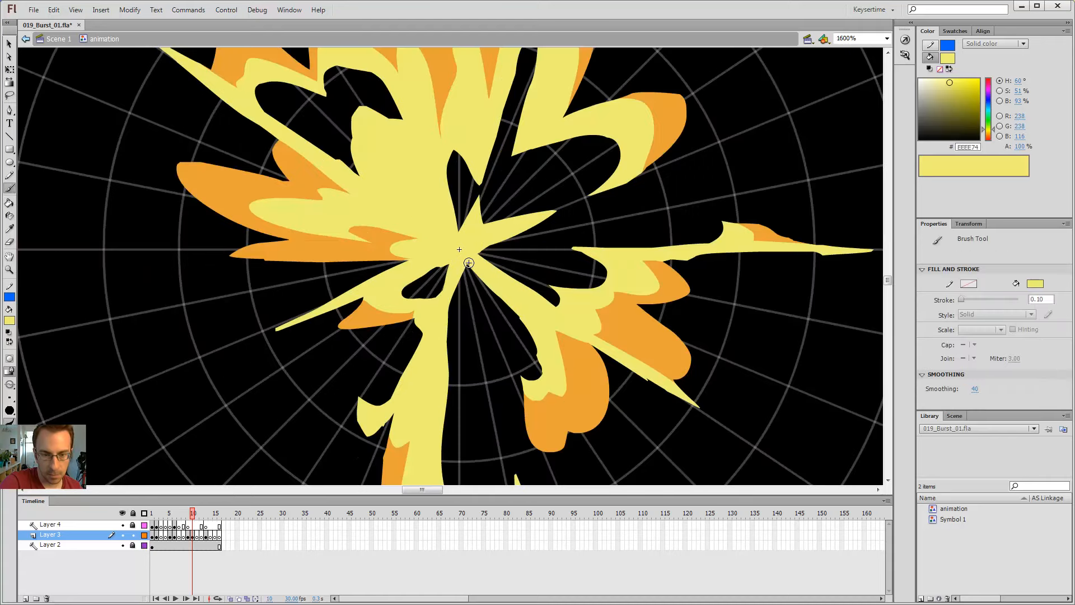
pyautogui.moveTo(465, 288)
pyautogui.mouseDown()
pyautogui.moveTo(451, 452)
pyautogui.moveTo(437, 473)
pyautogui.mouseUp()
pyautogui.press('k')
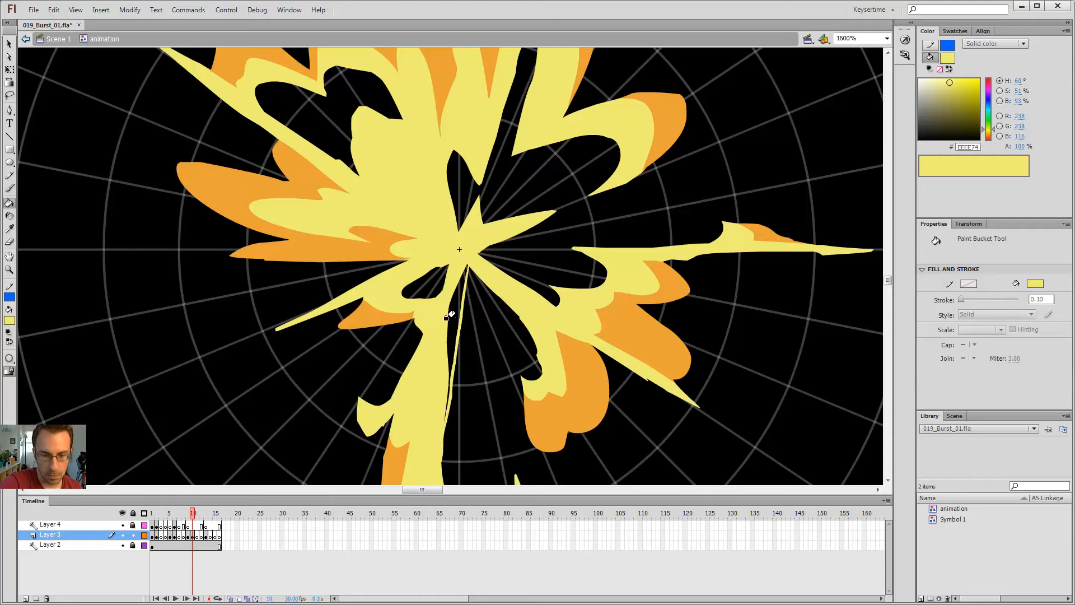
pyautogui.click(448, 307)
pyautogui.hotkey('ctrl', '-')
pyautogui.hotkey('ctrl', '-')
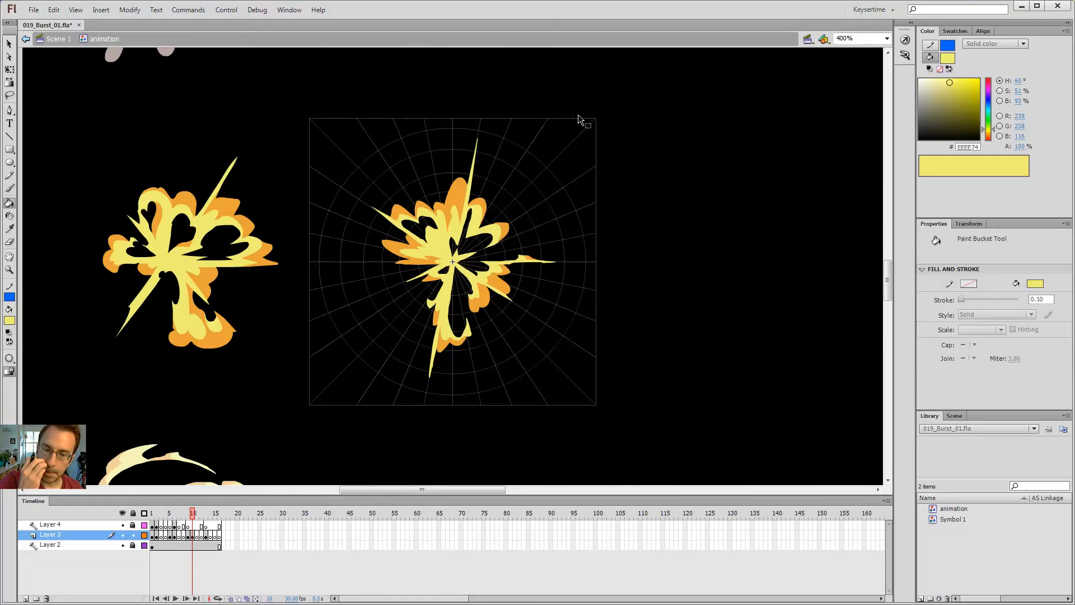
# Display Layer 3 as outlines and zoom in on the upper middle of the burst.
pyautogui.press('z')
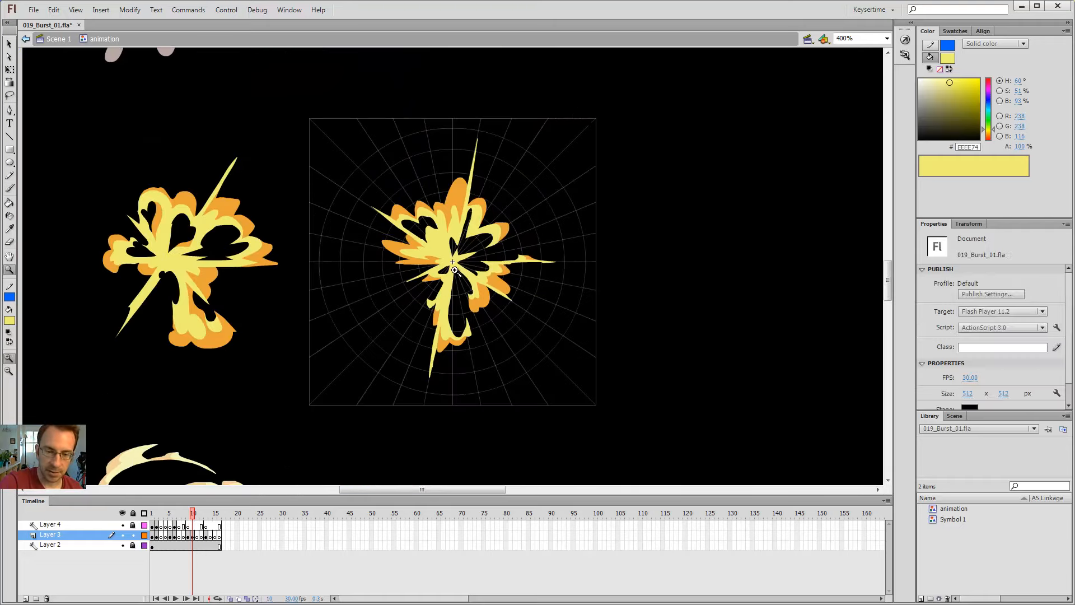
pyautogui.hotkey('ctrl', '=')
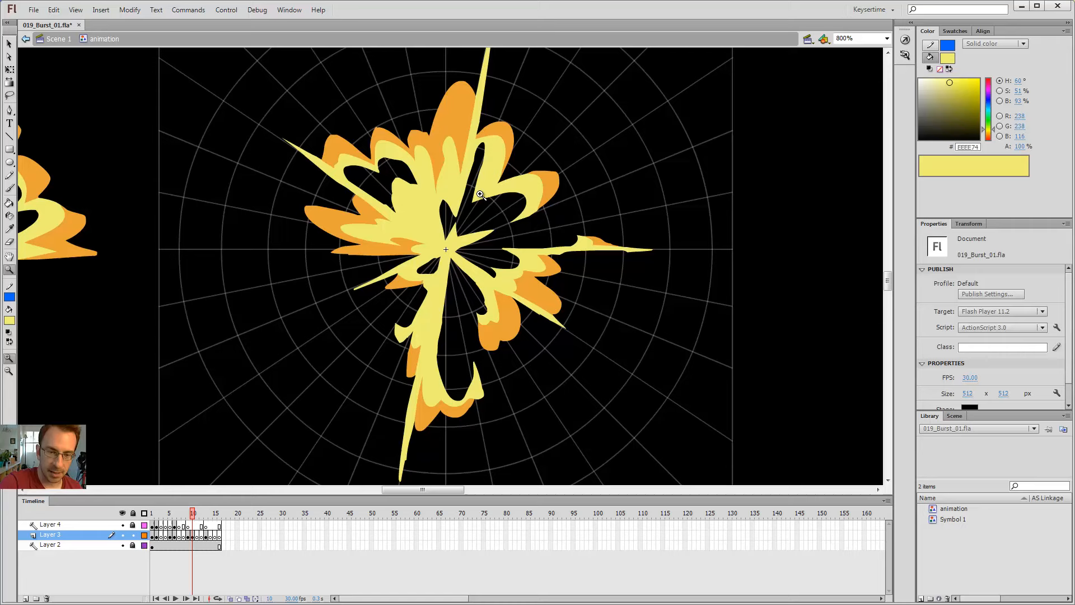
pyautogui.click(145, 535)
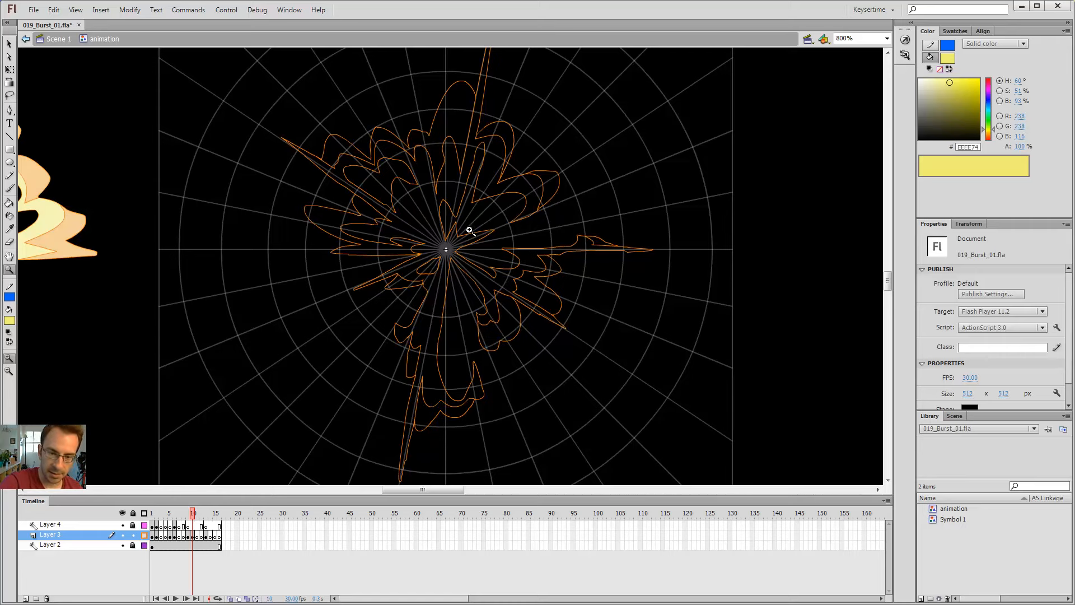
pyautogui.moveTo(484, 170); pyautogui.dragTo(496, 258)
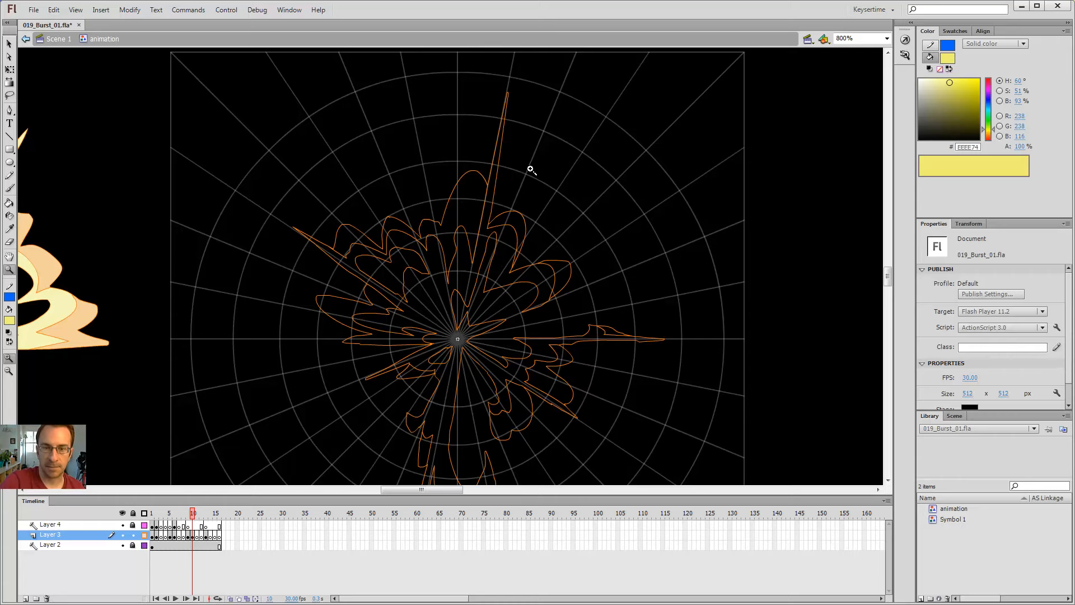
pyautogui.click(480, 275)
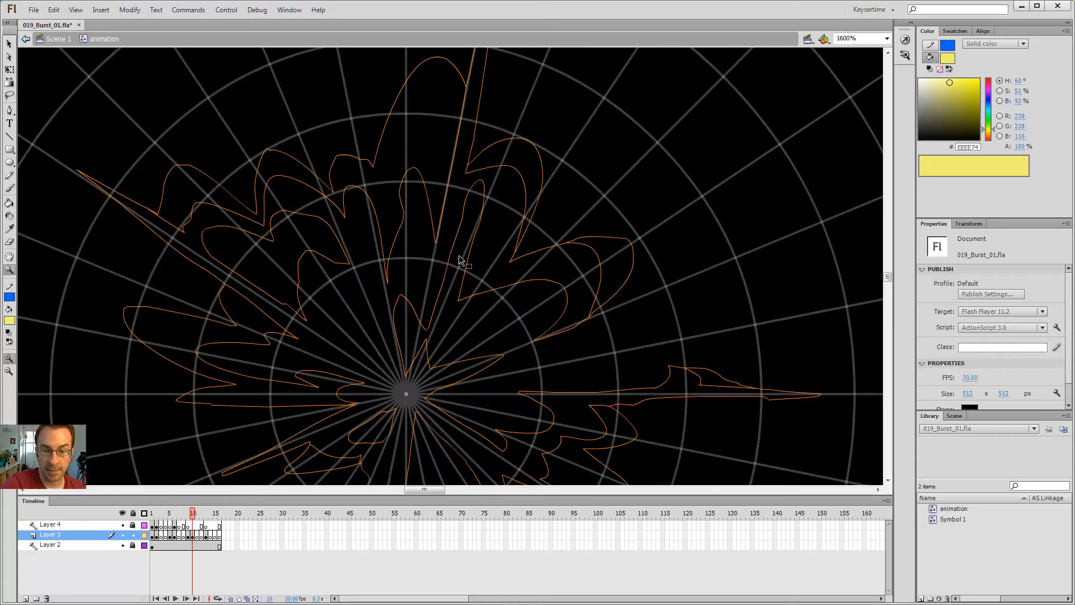
# Reshape the small inner loop just above the burst's centre into a taller, pointed leaf shape.
pyautogui.press('v')
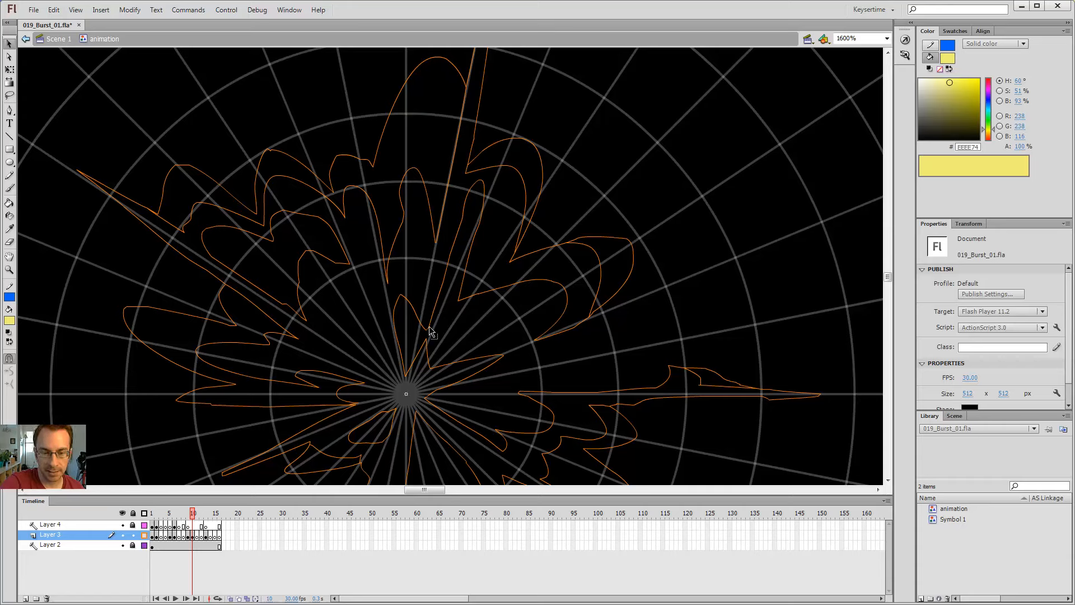
pyautogui.click(430, 325)
pyautogui.click(428, 289)
pyautogui.click(420, 311)
pyautogui.click(415, 289)
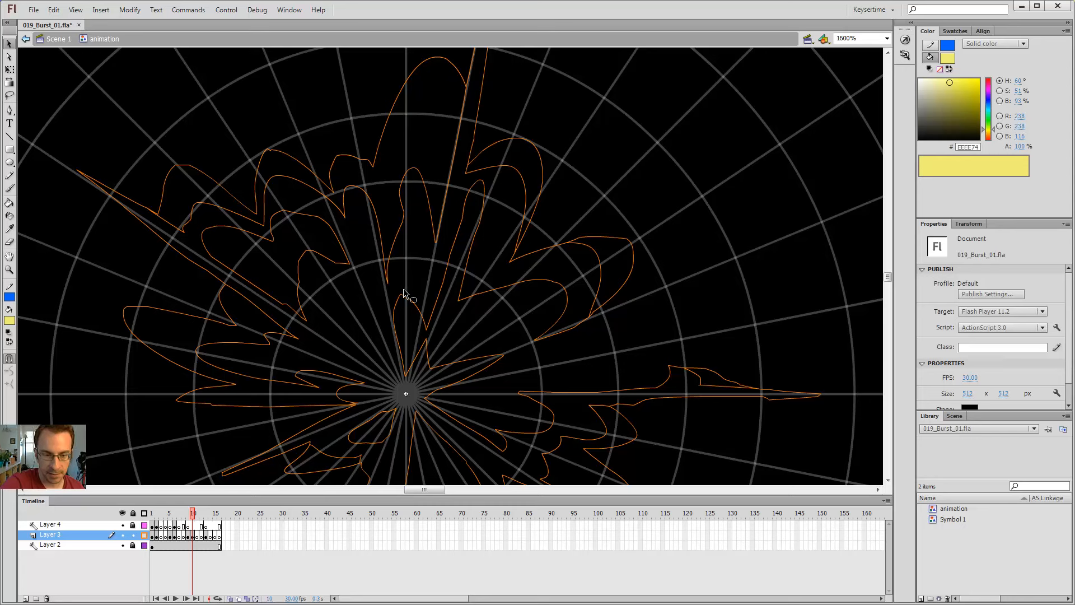
pyautogui.press('y')
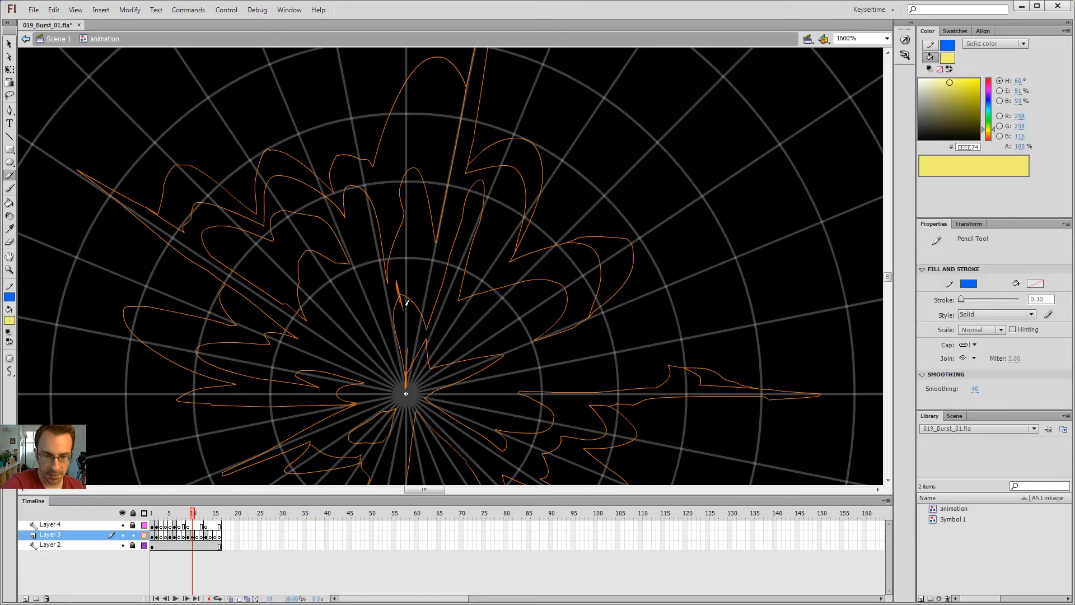
pyautogui.hotkey('ctrl', 'z')
pyautogui.press('v')
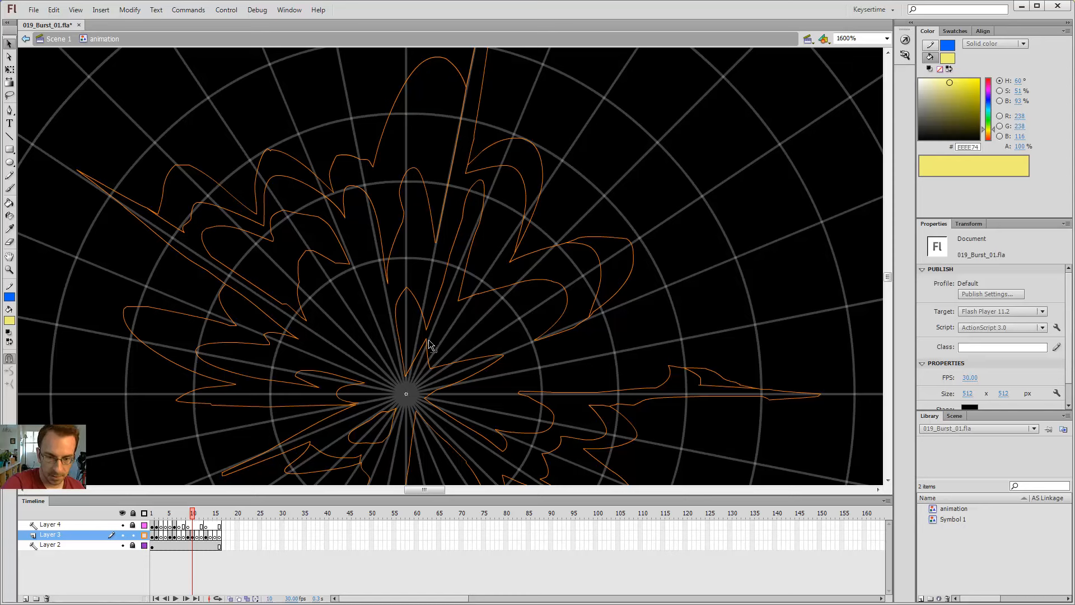
# Refine the notch between the pointed inner loop and the short spike above the burst's centre.
pyautogui.press('y')
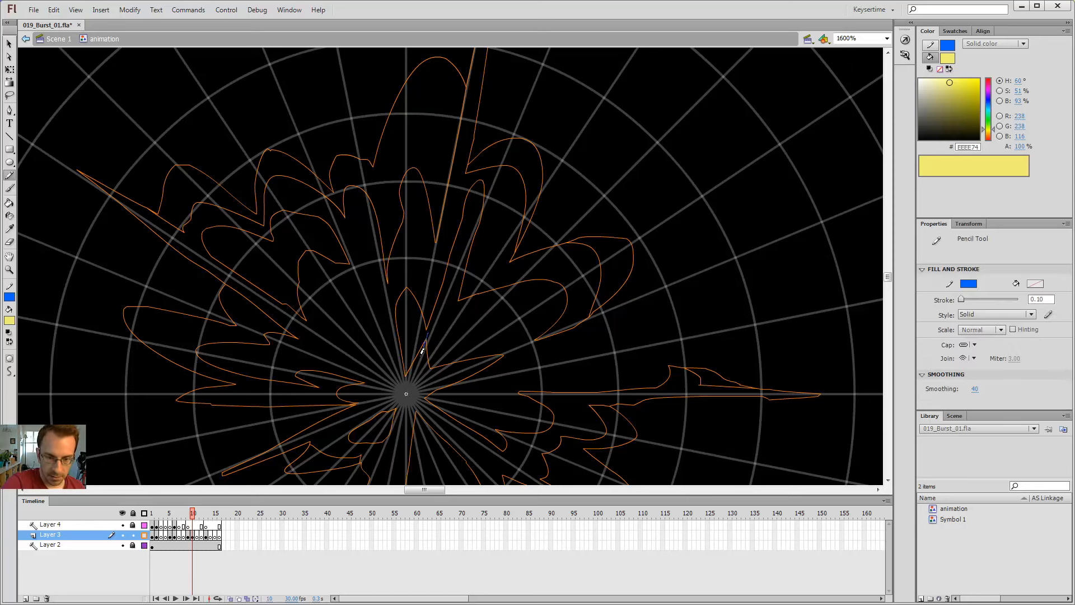
pyautogui.moveTo(438, 299); pyautogui.dragTo(448, 275)
pyautogui.hotkey('ctrl', 'z')
pyautogui.press('v')
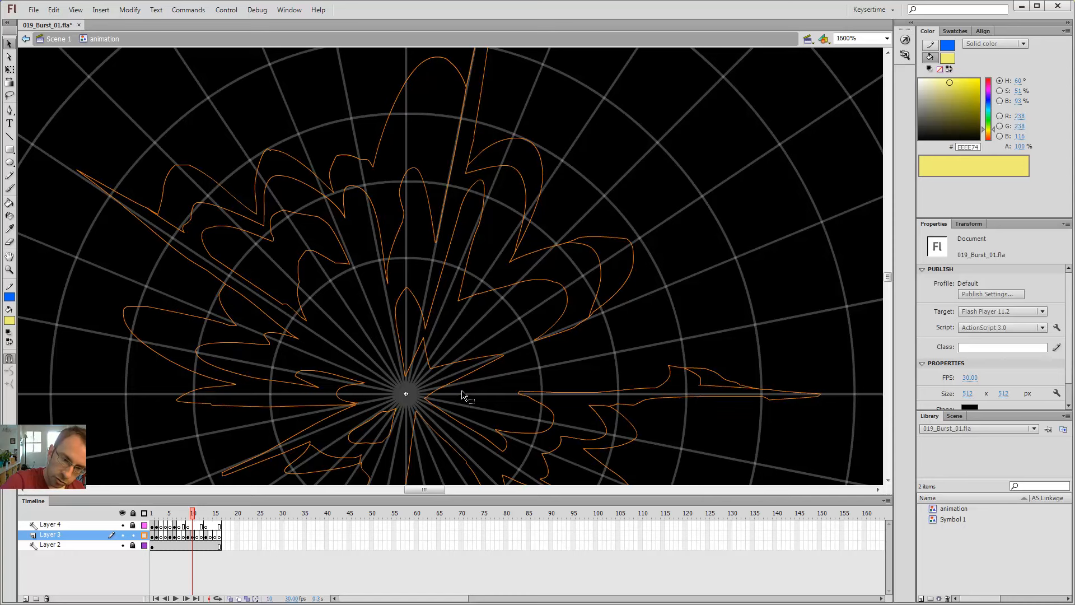
# Adjust the inner corner of the long horizontal spike, and sharpen the lower-right spike by extending its tip and straightening its edge.
pyautogui.moveTo(462, 391); pyautogui.dragTo(497, 339)
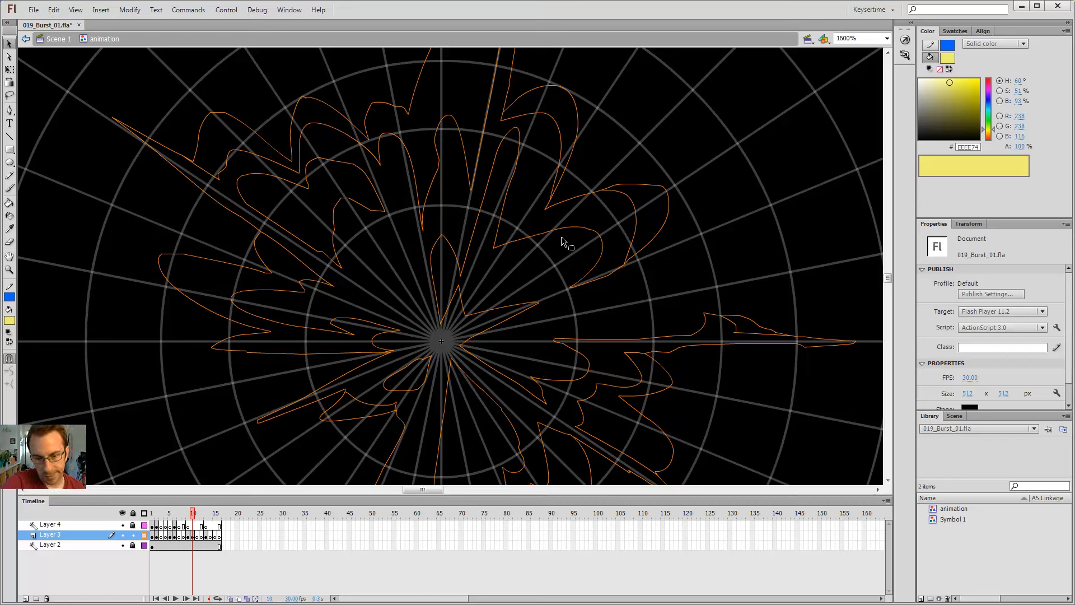
pyautogui.moveTo(556, 340)
pyautogui.mouseDown()
pyautogui.moveTo(526, 342)
pyautogui.moveTo(553, 341)
pyautogui.mouseUp()
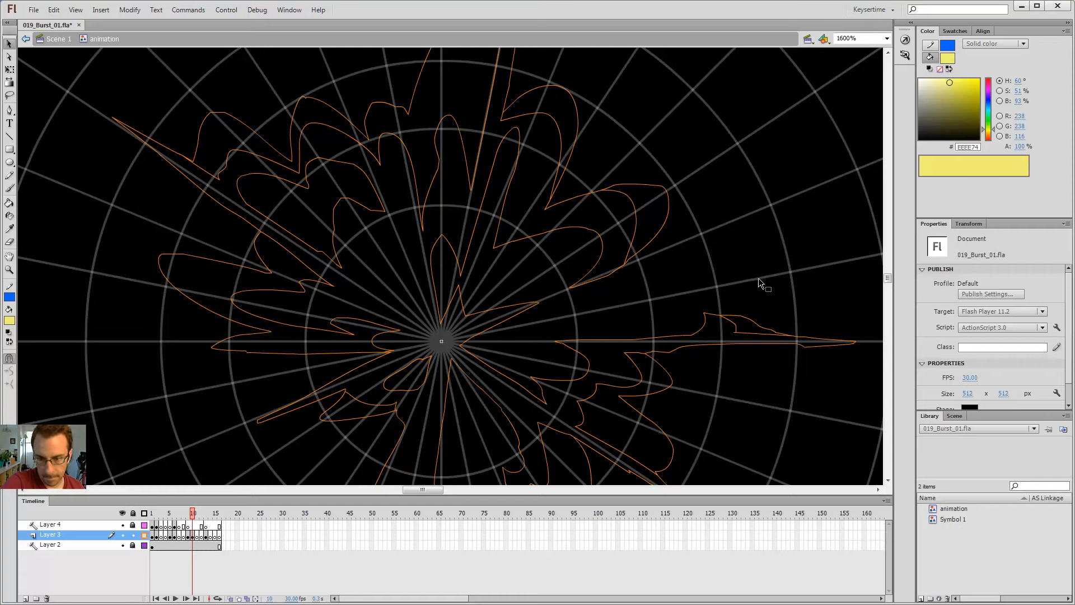
pyautogui.moveTo(683, 287); pyautogui.dragTo(654, 194)
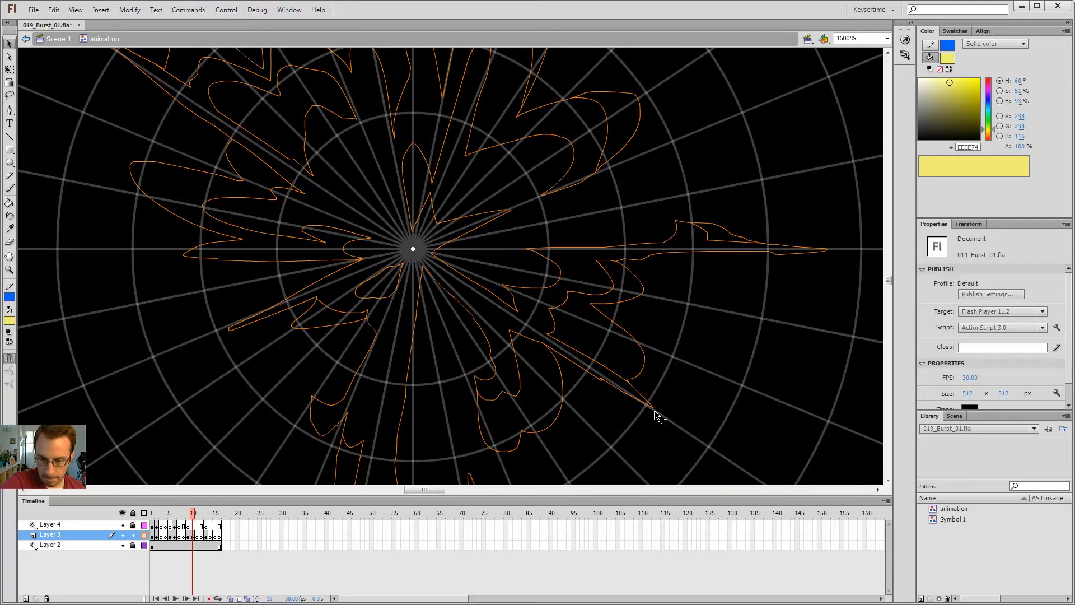
pyautogui.moveTo(653, 407); pyautogui.dragTo(657, 413)
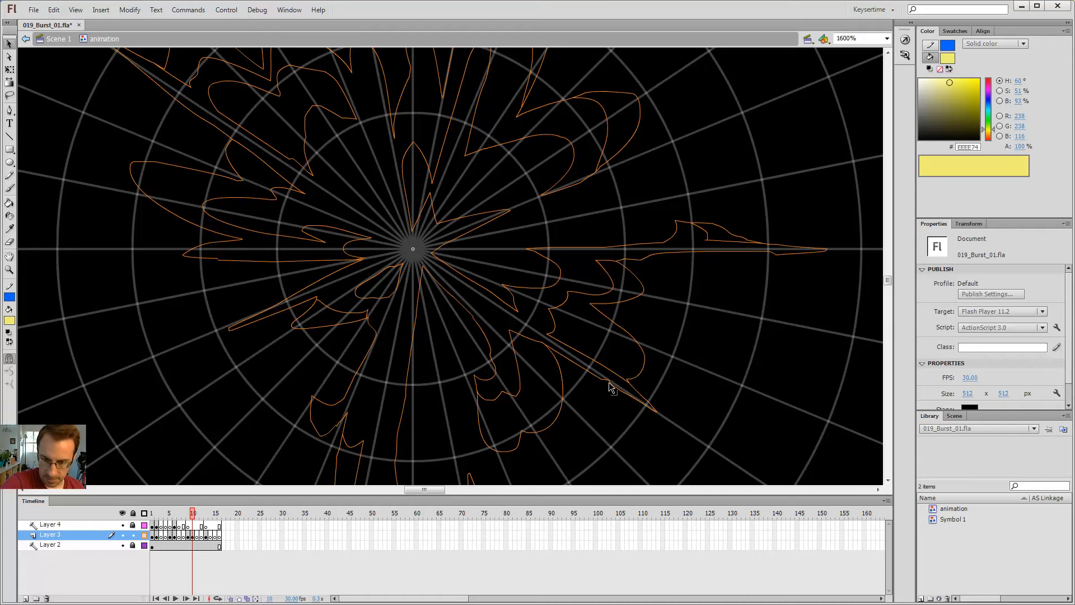
pyautogui.moveTo(609, 382); pyautogui.dragTo(611, 377)
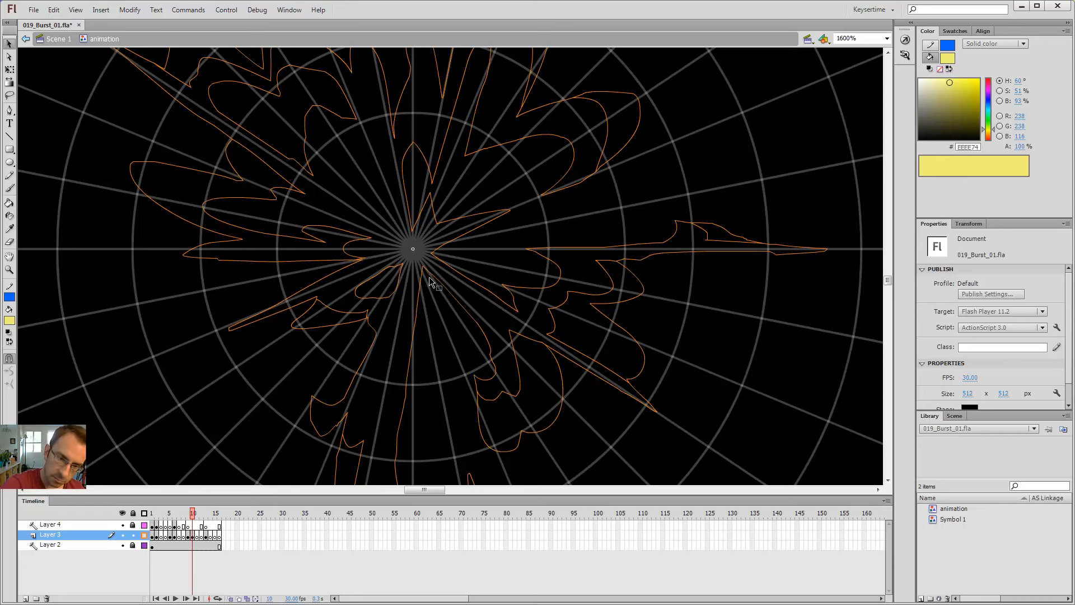
# Brush a short yellow spike from below the burst's centre alongside the lower-right branch and fill the gap between them.
pyautogui.moveTo(473, 278); pyautogui.dragTo(450, 217)
pyautogui.press('y')
pyautogui.press('b')
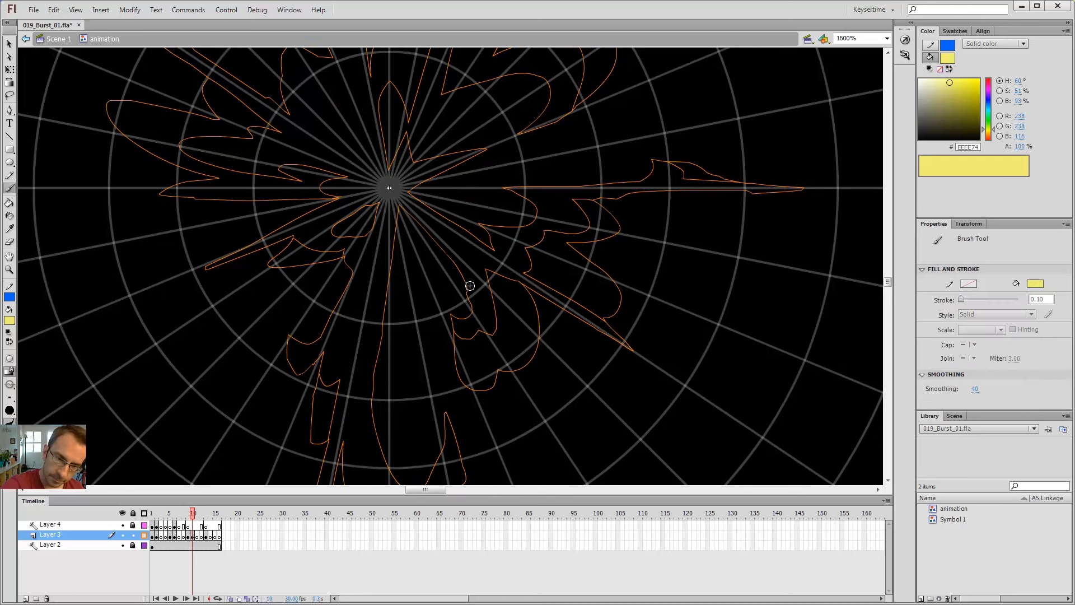
pyautogui.moveTo(470, 285); pyautogui.dragTo(445, 253)
pyautogui.hotkey('ctrl', 'z')
pyautogui.press('k')
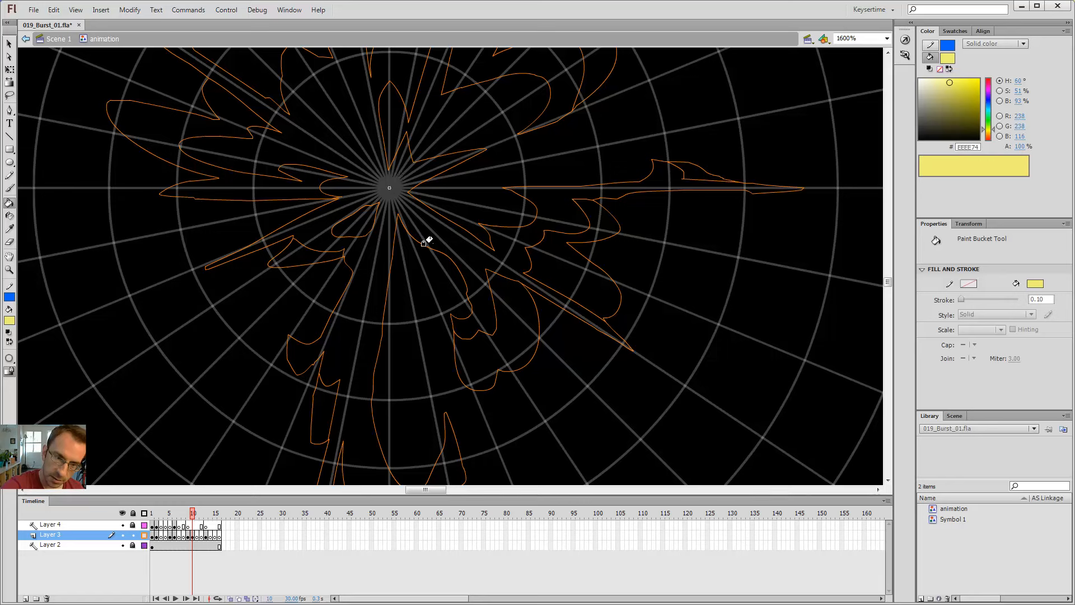
pyautogui.press('b')
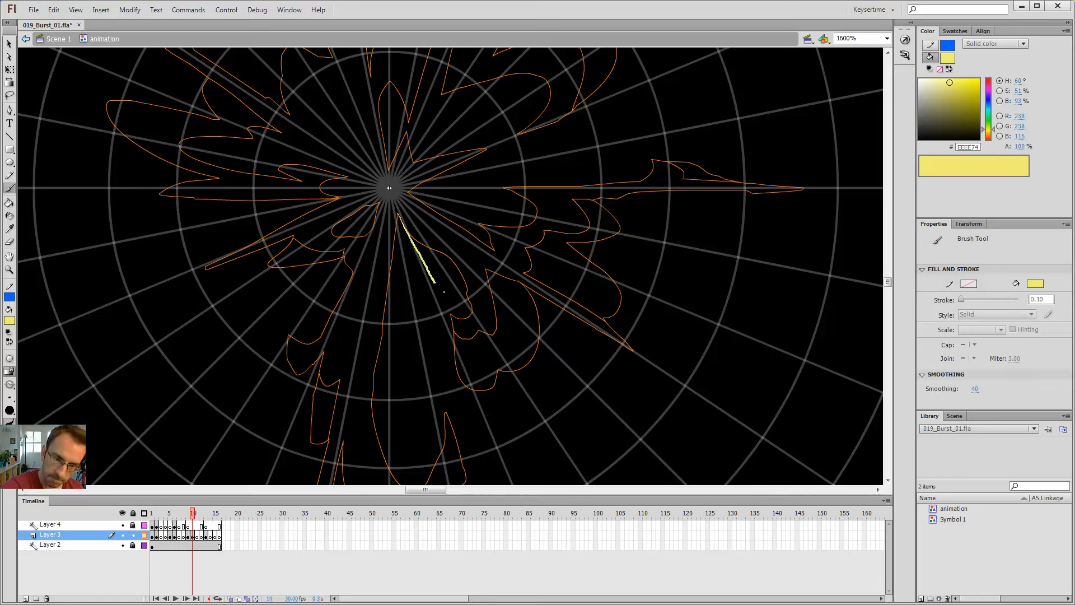
pyautogui.moveTo(428, 256); pyautogui.dragTo(426, 246)
pyautogui.press('k')
pyautogui.click(419, 250)
pyautogui.press('v')
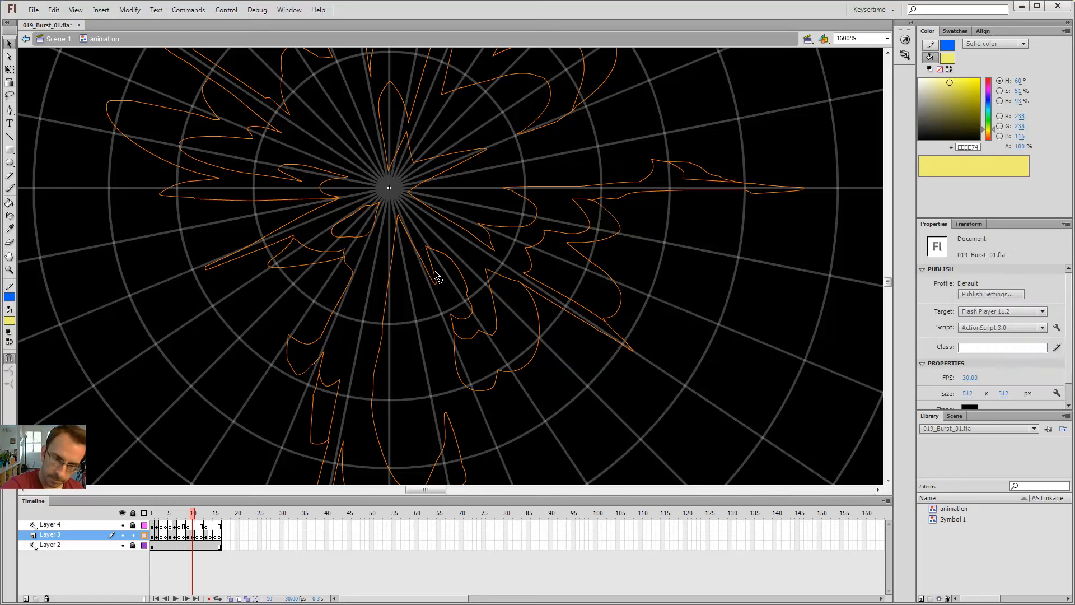
pyautogui.moveTo(436, 282)
pyautogui.mouseDown()
pyautogui.moveTo(450, 312)
pyautogui.moveTo(532, 189)
pyautogui.mouseUp()
pyautogui.press('b')
pyautogui.hotkey('ctrl', 'z')
pyautogui.hotkey('ctrl', 'z')
pyautogui.press('e')
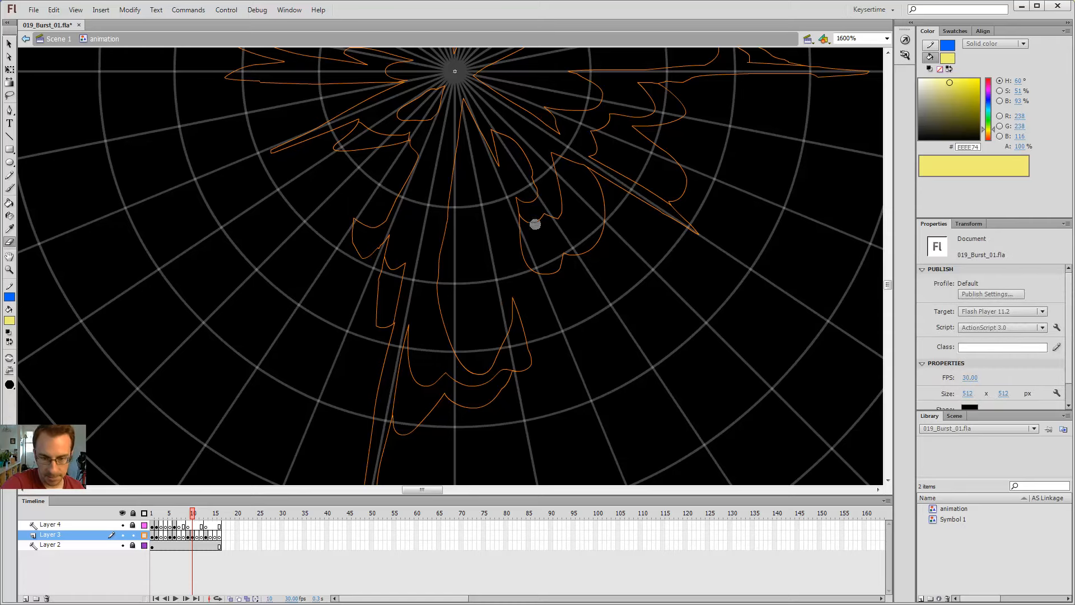
# Brush a thin, jagged yellow spur beside the inner edge of the lower-right lobe.
pyautogui.hotkey('ctrl', '-')
pyautogui.press('z')
pyautogui.click(482, 269)
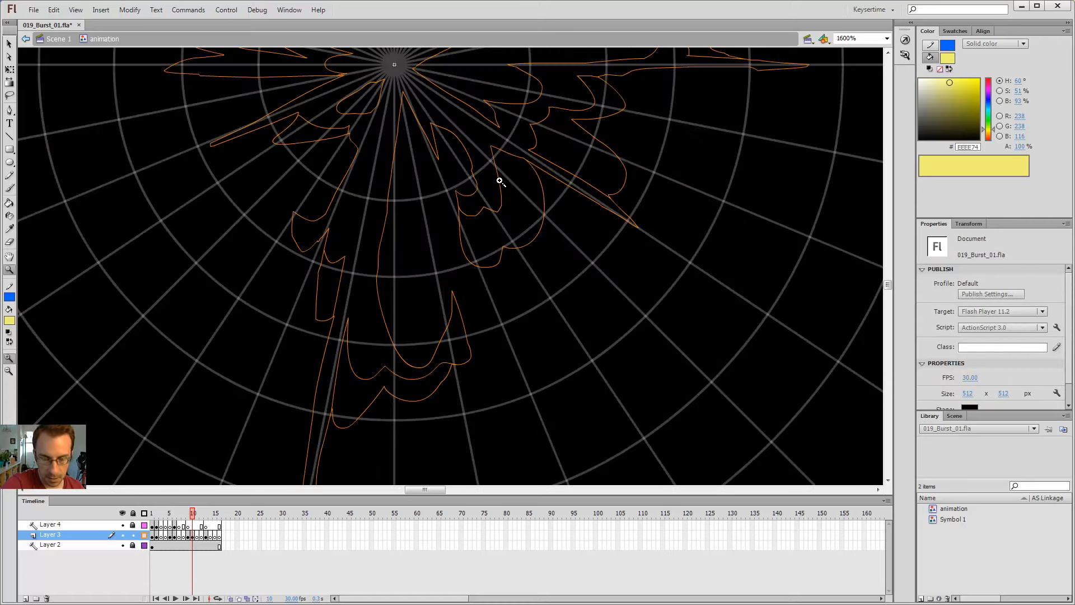
pyautogui.hotkey('ctrl', '-')
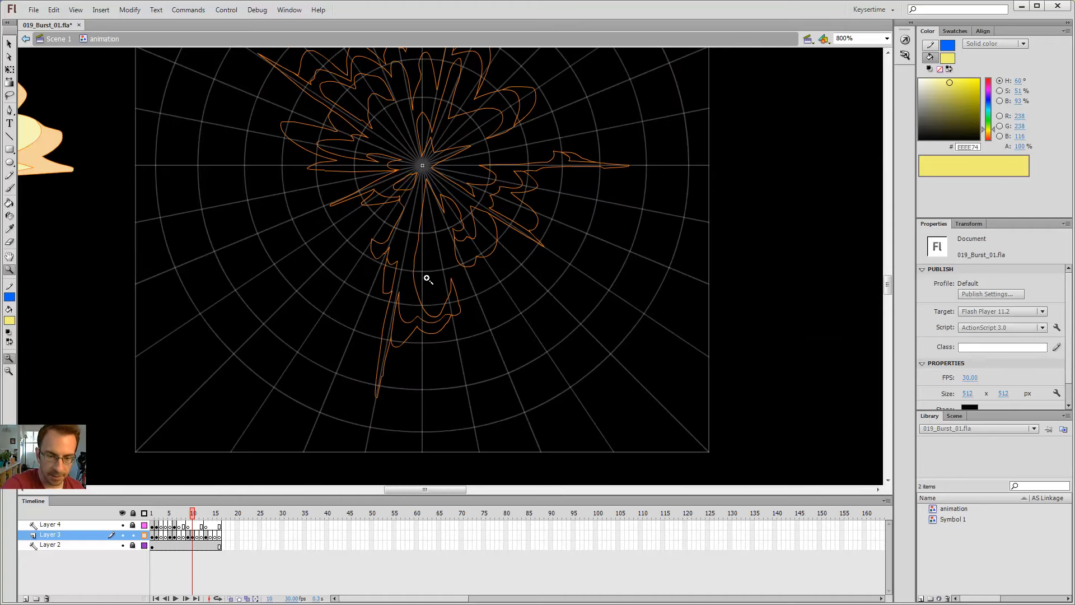
pyautogui.click(430, 259)
pyautogui.press('b')
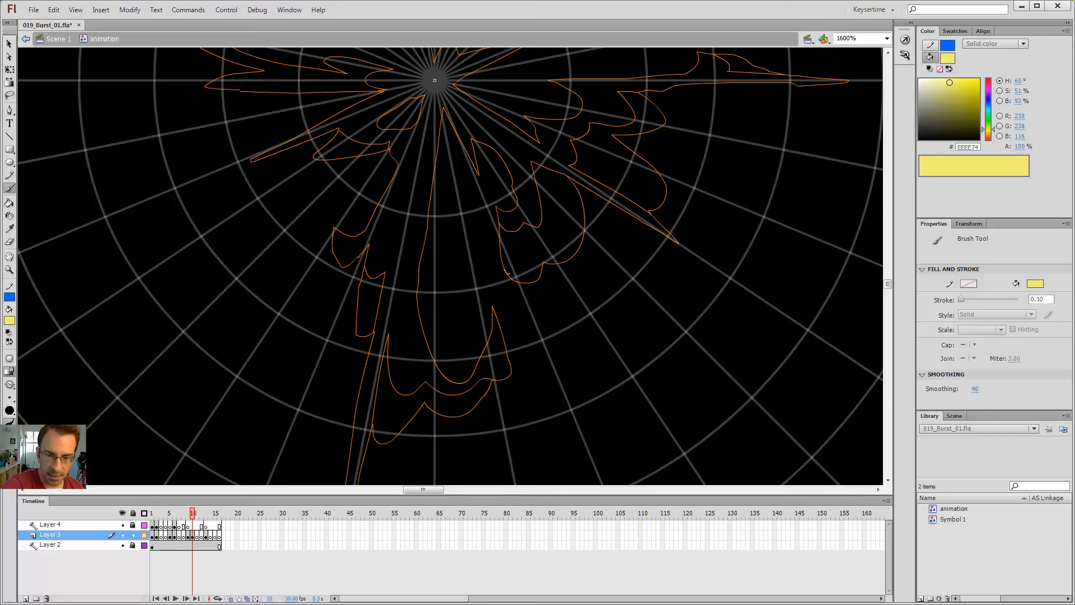
pyautogui.moveTo(489, 281)
pyautogui.mouseDown()
pyautogui.moveTo(483, 219)
pyautogui.moveTo(501, 250)
pyautogui.moveTo(498, 210)
pyautogui.mouseUp()
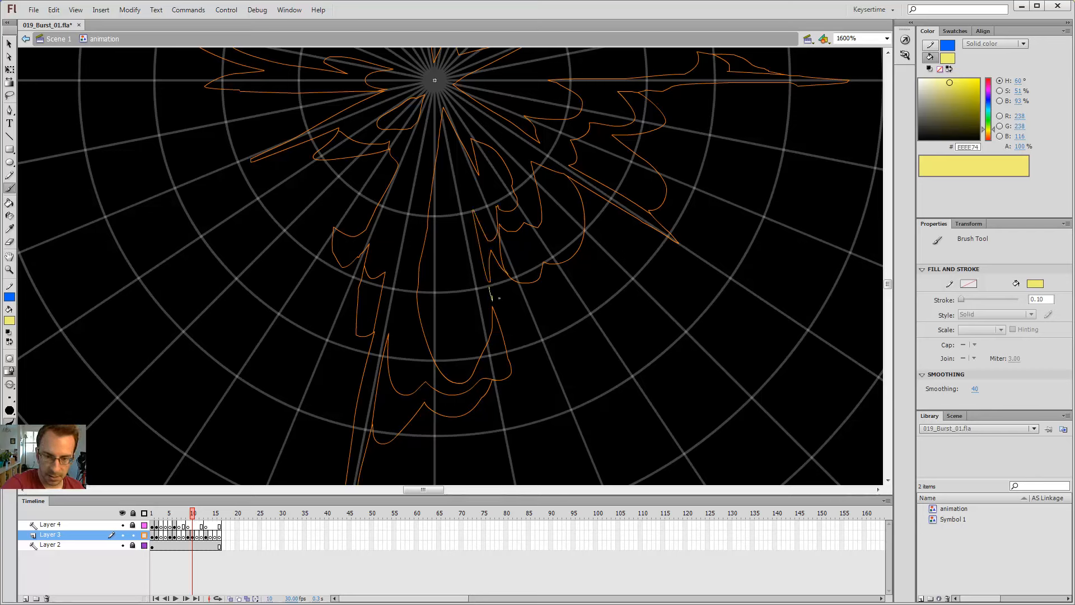
# Display Layer 3 with its fills again and examine the whole burst.
pyautogui.click(144, 535)
pyautogui.hotkey('ctrl', '-')
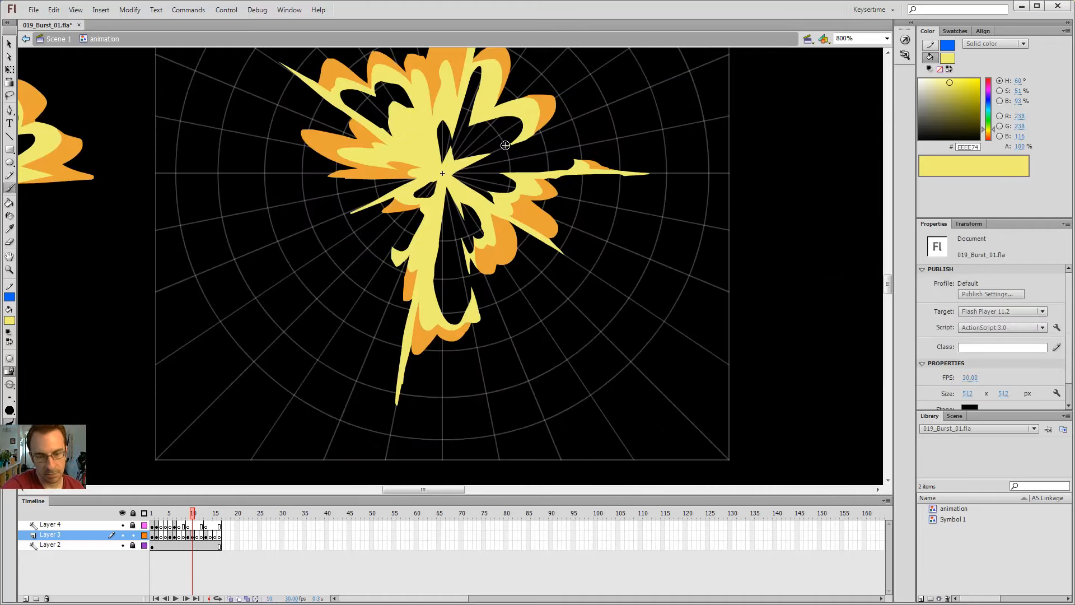
pyautogui.hotkey('ctrl', '-')
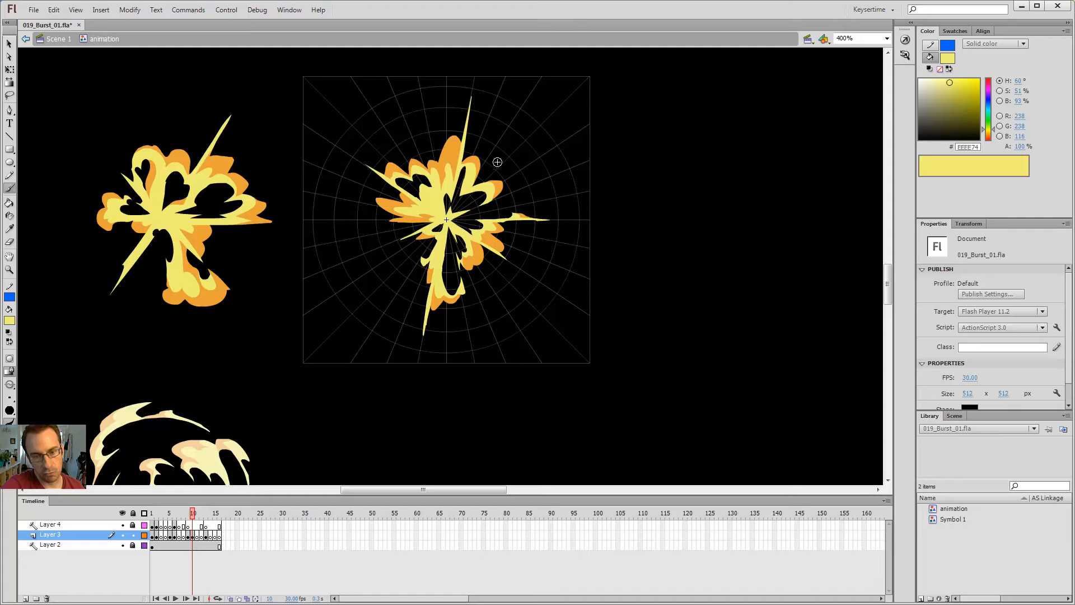
pyautogui.press('z')
pyautogui.click(482, 238)
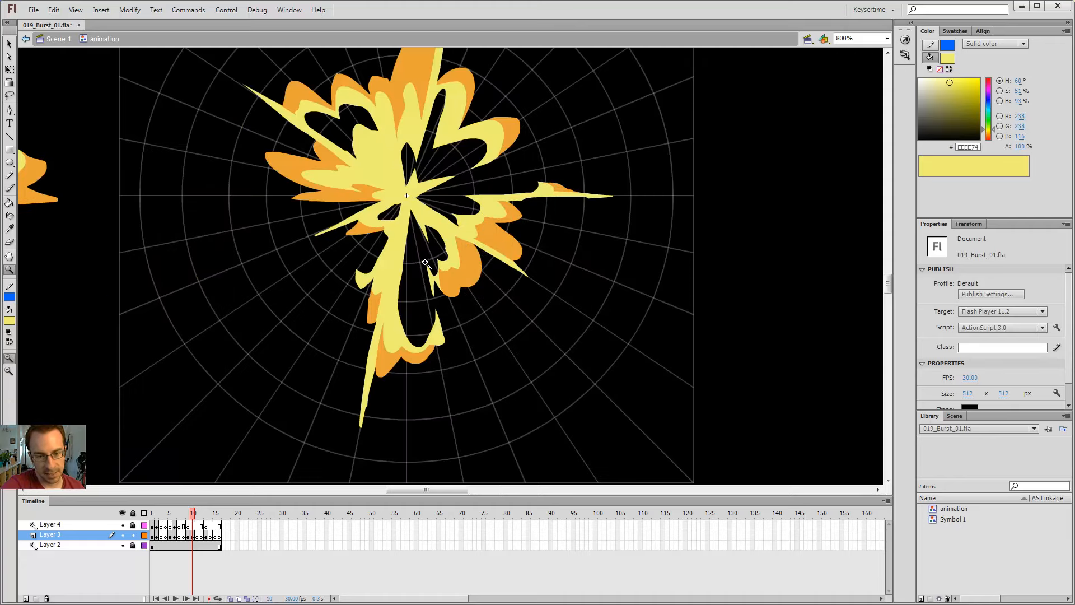
# Pencil a curved boundary across the lower-right lobe and its spur, fill the area outside it orange, and delete the guide line.
pyautogui.click(425, 263)
pyautogui.press('e')
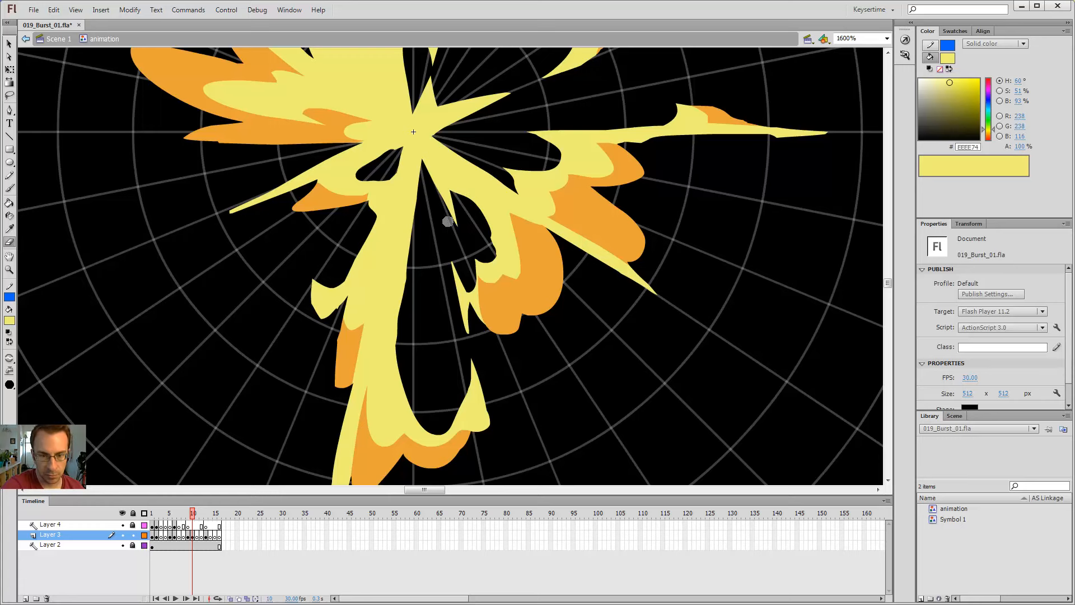
pyautogui.press('v')
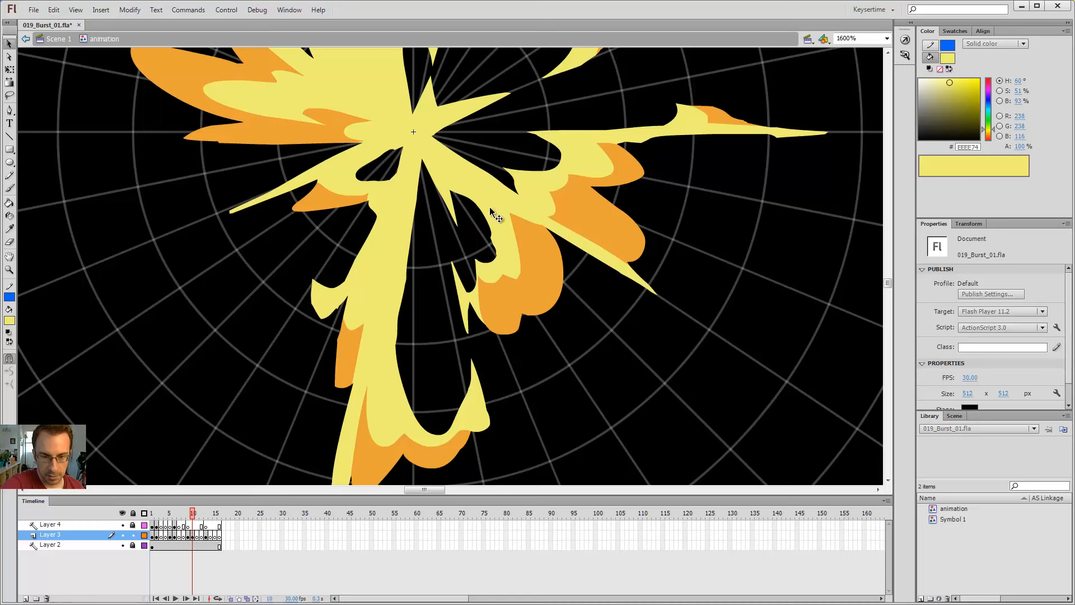
pyautogui.press('y')
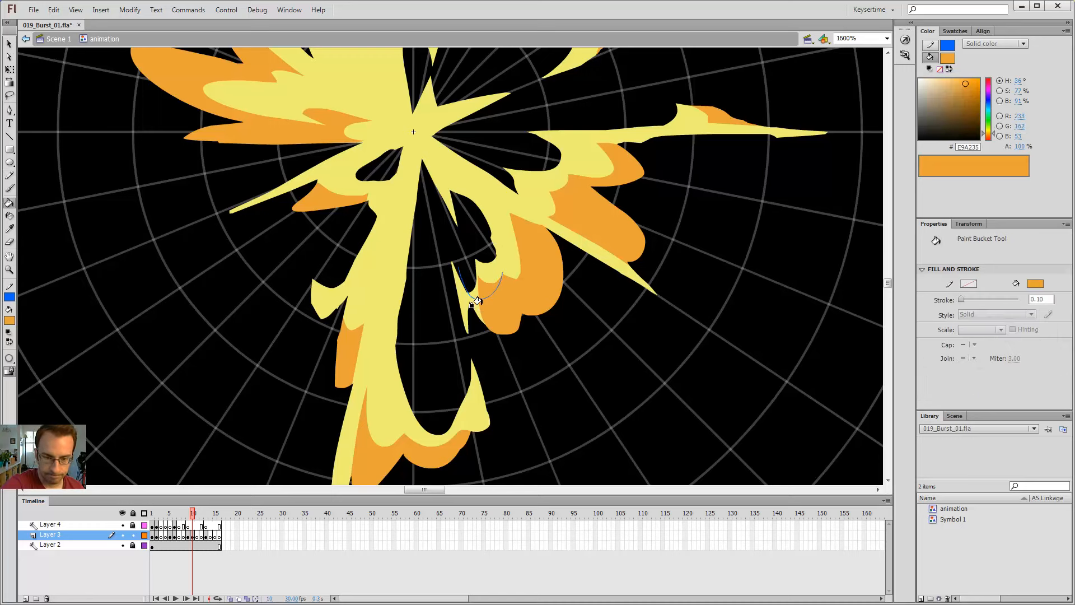
pyautogui.press('v')
pyautogui.click(500, 287)
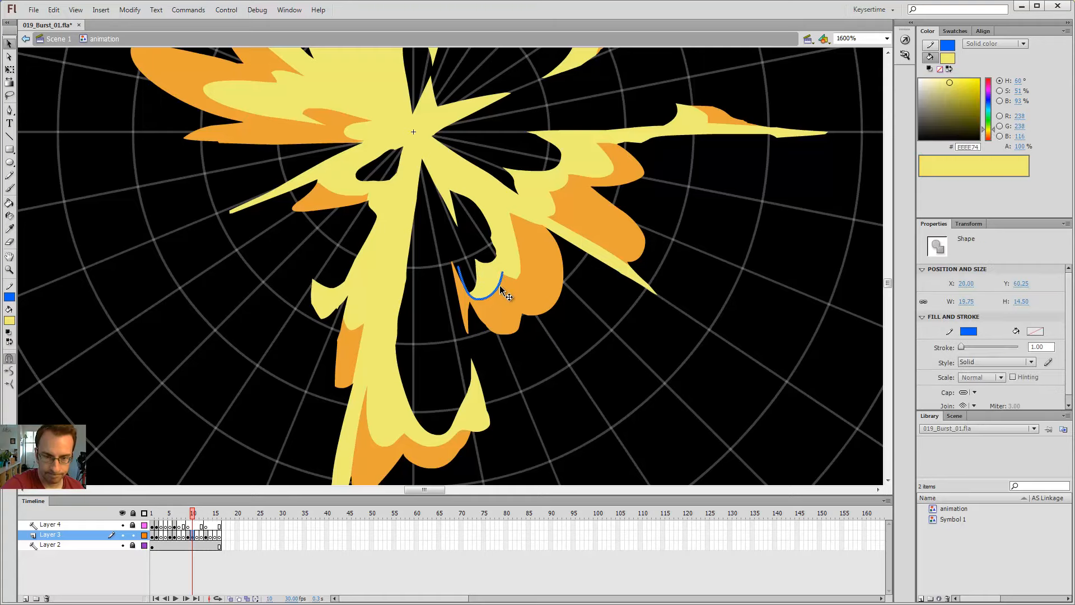
pyautogui.press('Delete')
# Pencil a lower curve across the lower-right lobe, fill the lobe and its spur yellow up to it, and delete the guide line.
pyautogui.hotkey('ctrl', '-')
pyautogui.press('z')
pyautogui.click(462, 270)
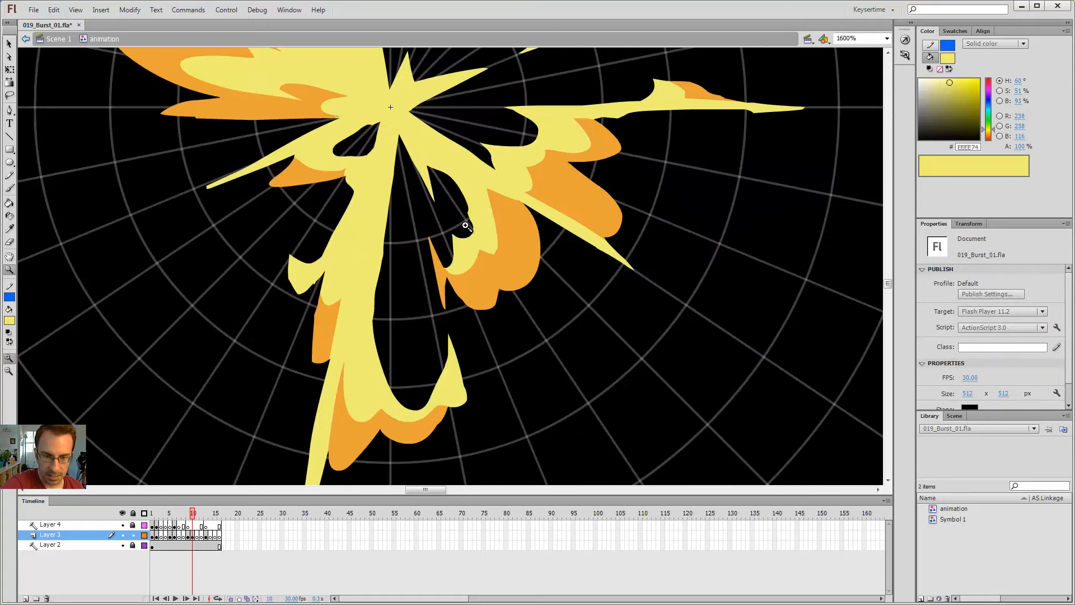
pyautogui.press('y')
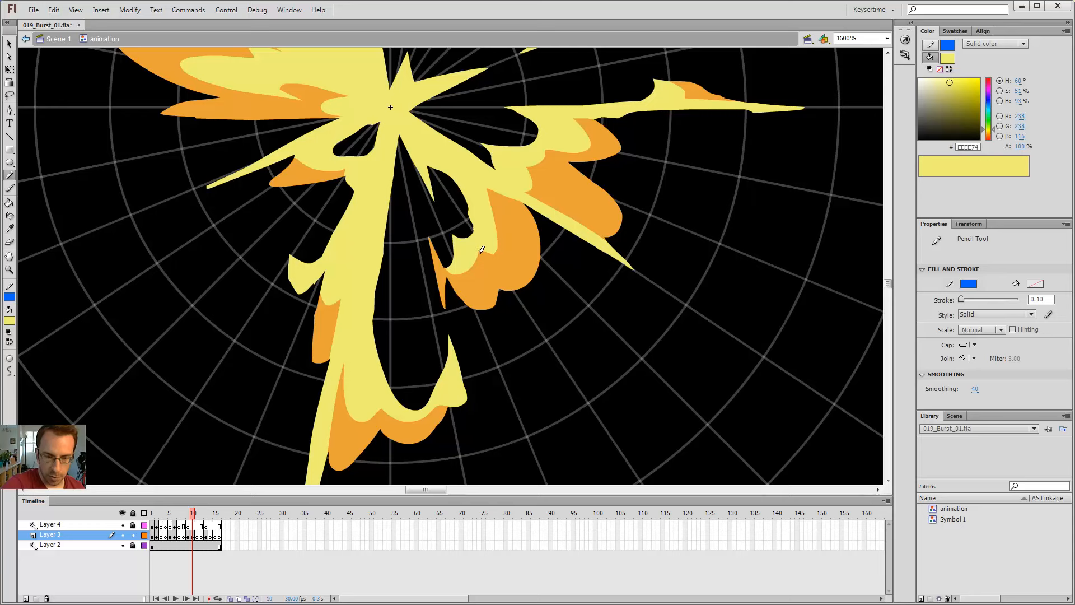
pyautogui.press('v')
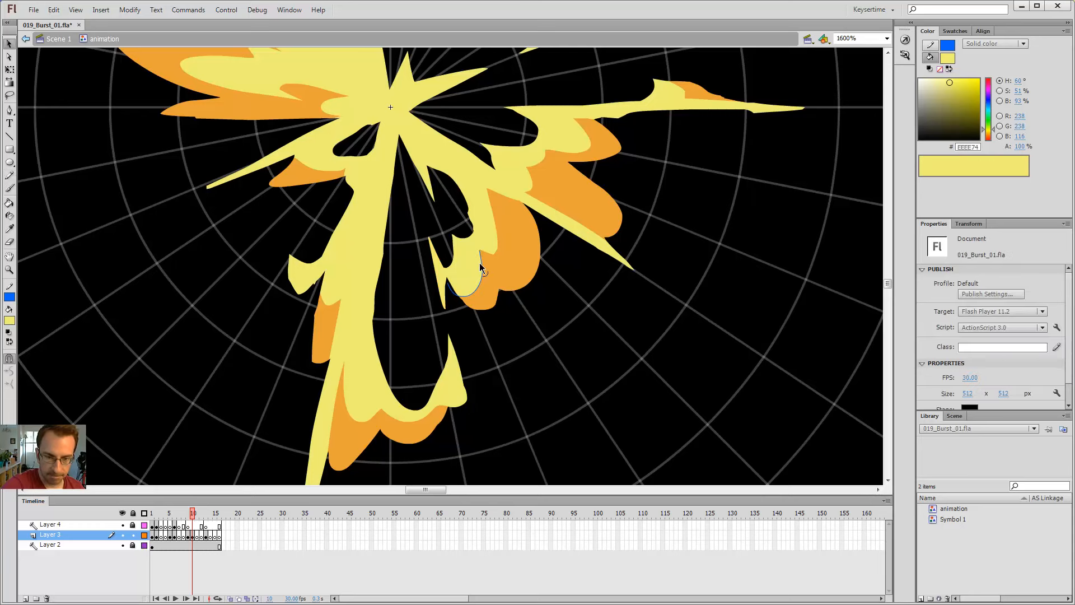
pyautogui.click(482, 267)
pyautogui.press('Delete')
# Extend the orange area of the lower-right lobe as a narrow wedge along the diagonal spike towards the burst's centre.
pyautogui.hotkey('ctrl', '-')
pyautogui.press('z')
pyautogui.click(459, 196)
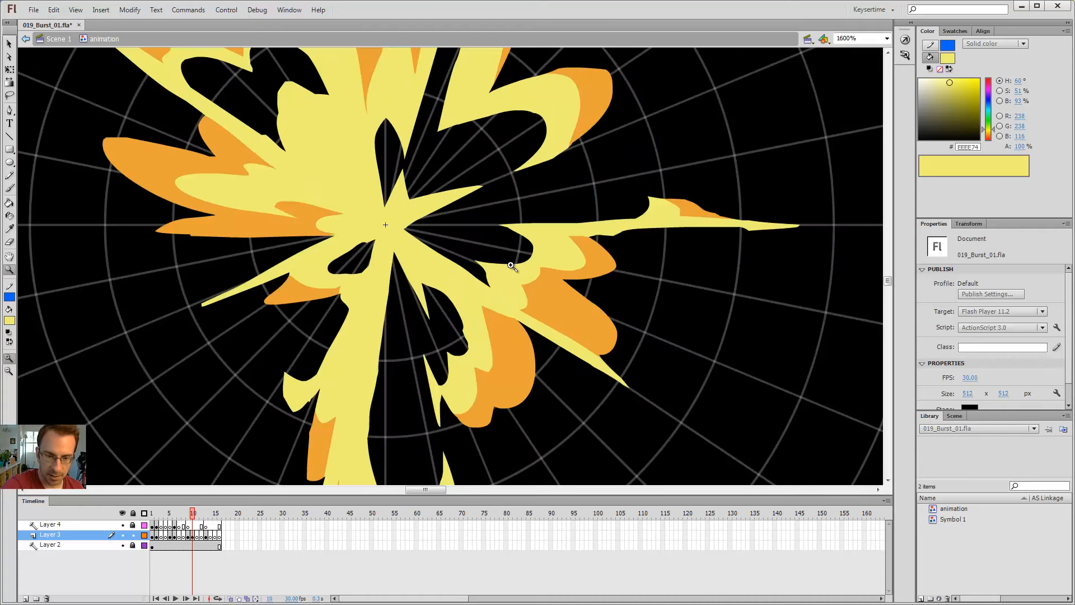
pyautogui.press('v')
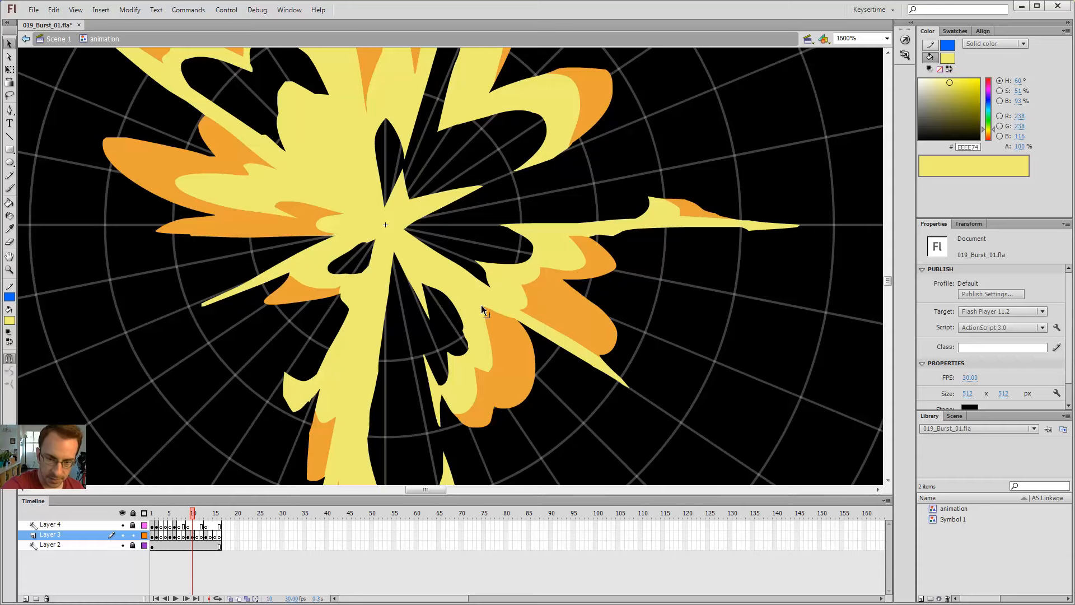
pyautogui.moveTo(482, 305); pyautogui.dragTo(518, 318)
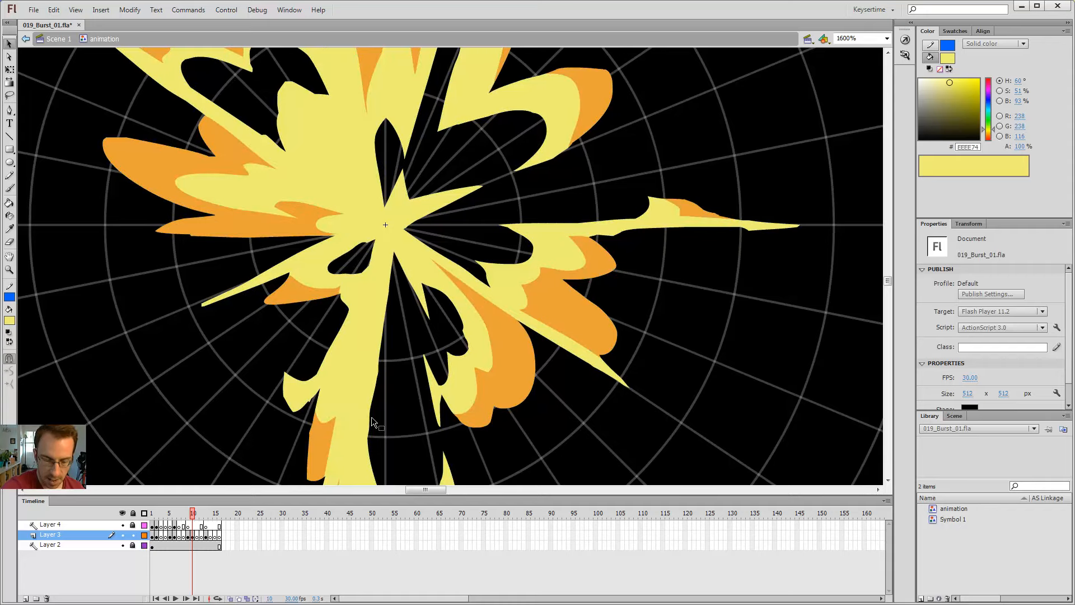
# With Layer 3 temporarily displayed as outlines, reshape the outer edge of the orange lobe beside the lower-right diagonal spike.
pyautogui.click(145, 536)
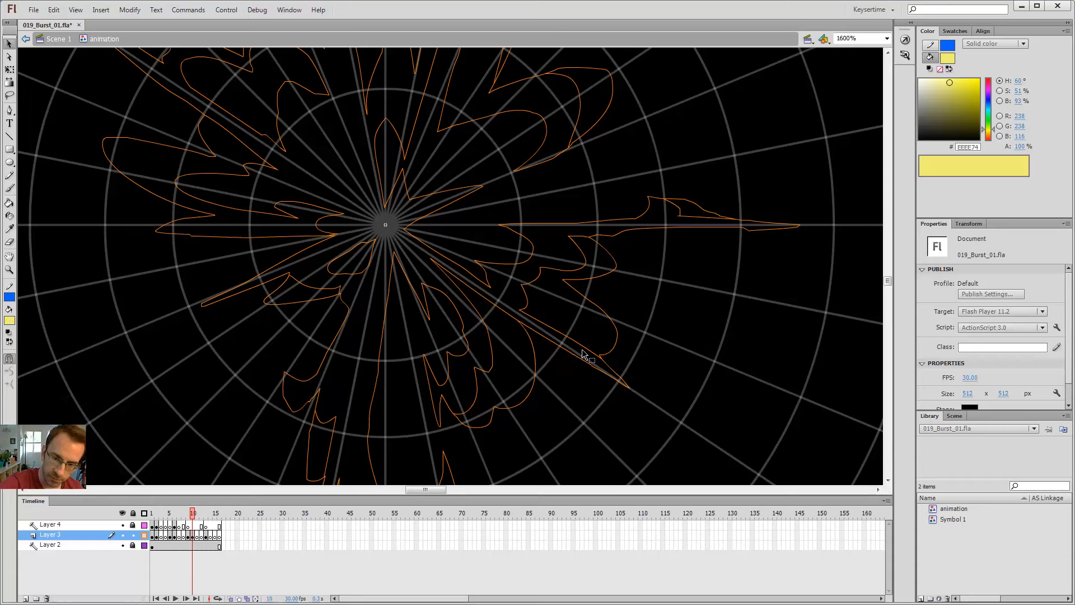
pyautogui.doubleClick(601, 361)
pyautogui.moveTo(601, 358); pyautogui.dragTo(620, 358)
pyautogui.press('y')
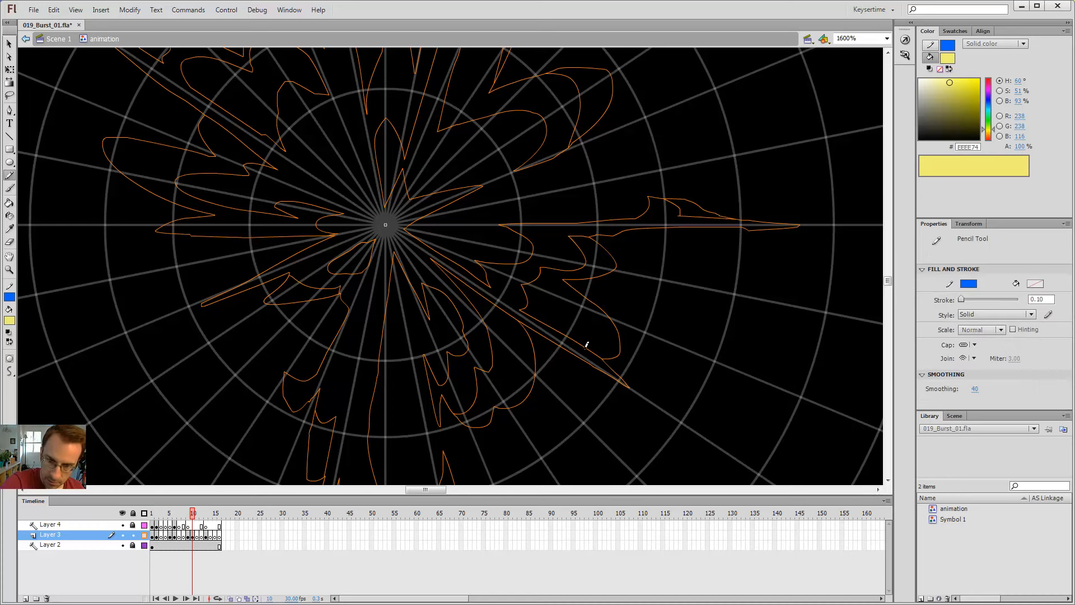
pyautogui.moveTo(595, 297); pyautogui.dragTo(580, 288)
pyautogui.press('v')
pyautogui.click(594, 303)
pyautogui.click(594, 306)
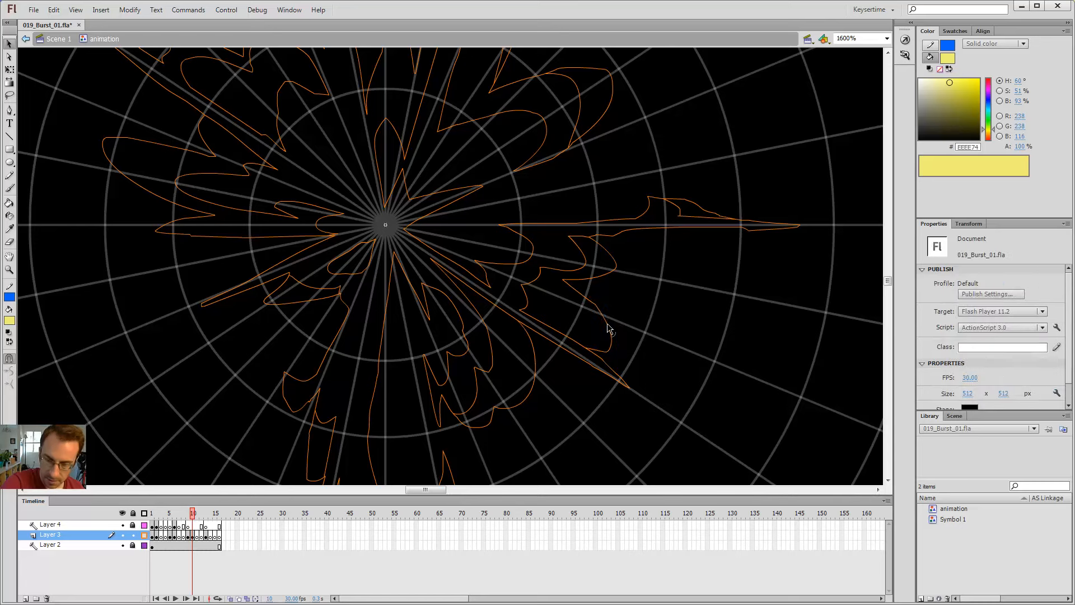
pyautogui.moveTo(595, 307)
pyautogui.mouseDown()
pyautogui.moveTo(583, 301)
pyautogui.moveTo(598, 303)
pyautogui.mouseUp()
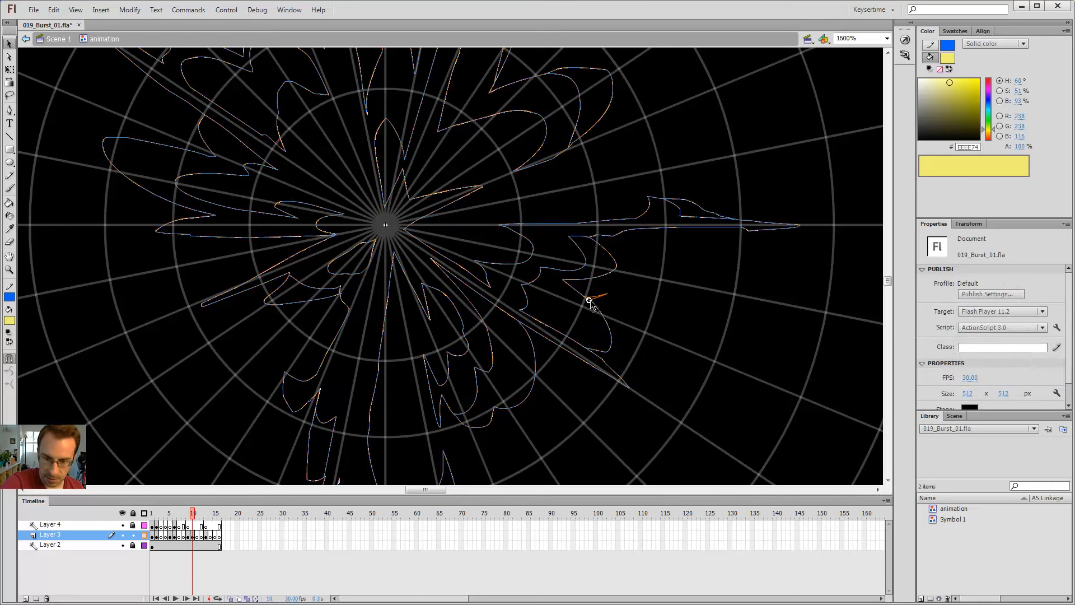
pyautogui.click(145, 536)
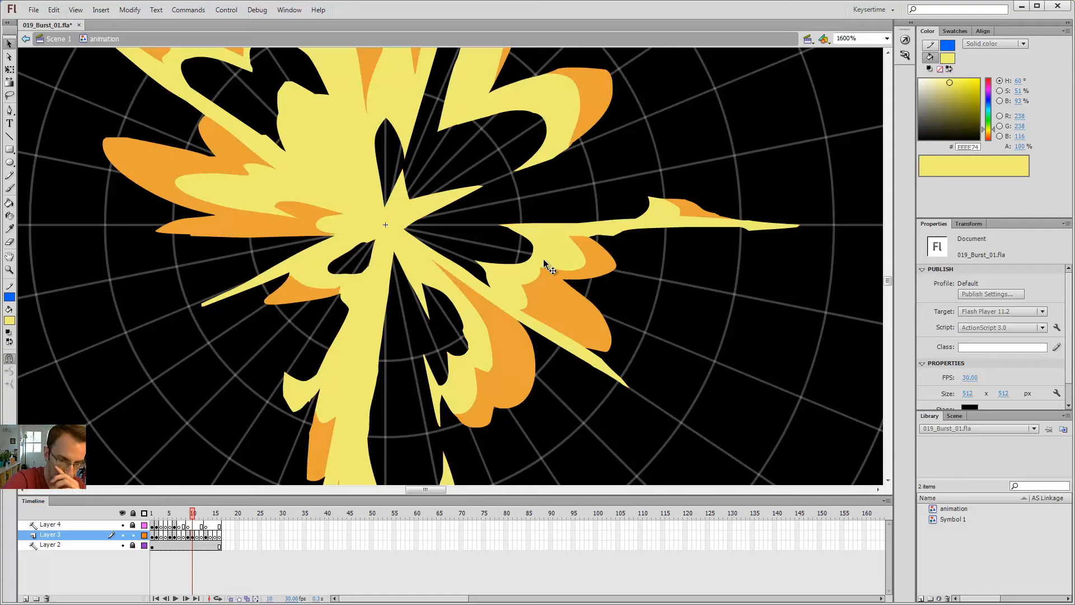
pyautogui.doubleClick(600, 351)
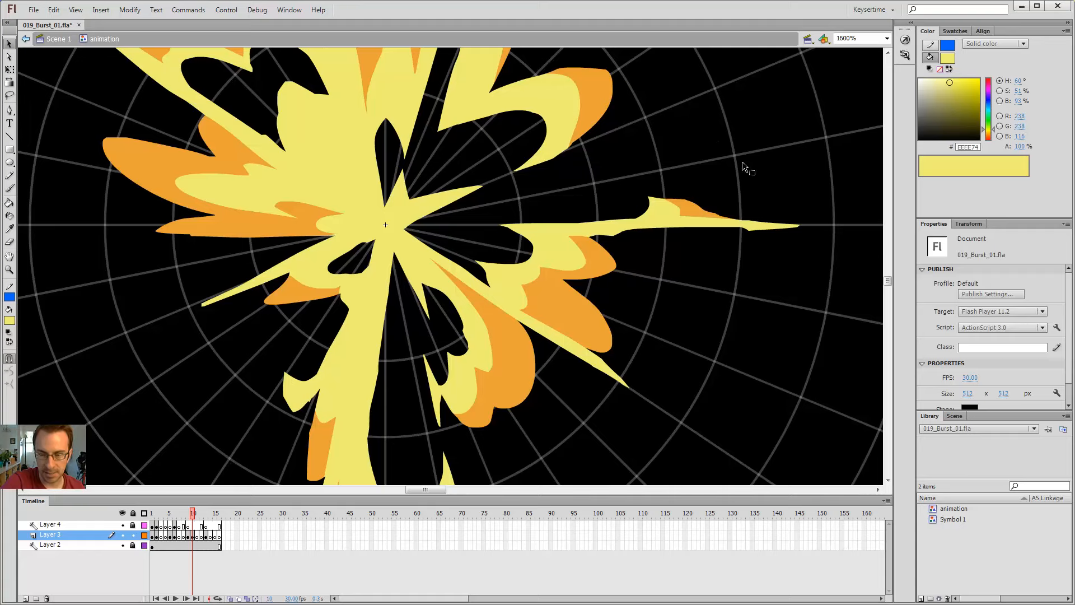
# Pull the blunt tip of the long bottom spike into a sharp point.
pyautogui.moveTo(519, 388); pyautogui.dragTo(630, 255)
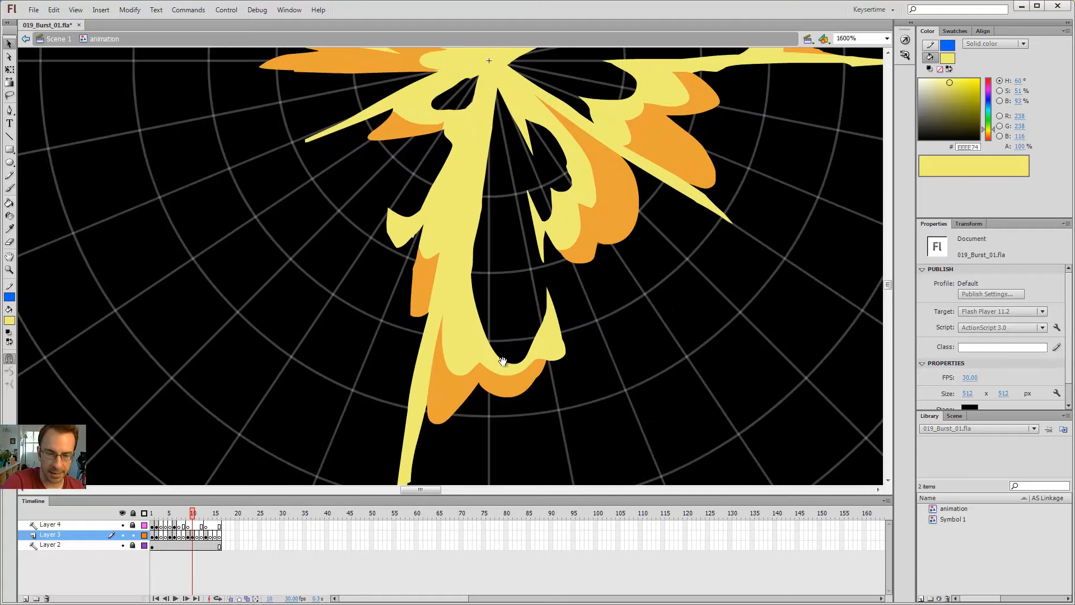
pyautogui.moveTo(503, 361); pyautogui.dragTo(543, 296)
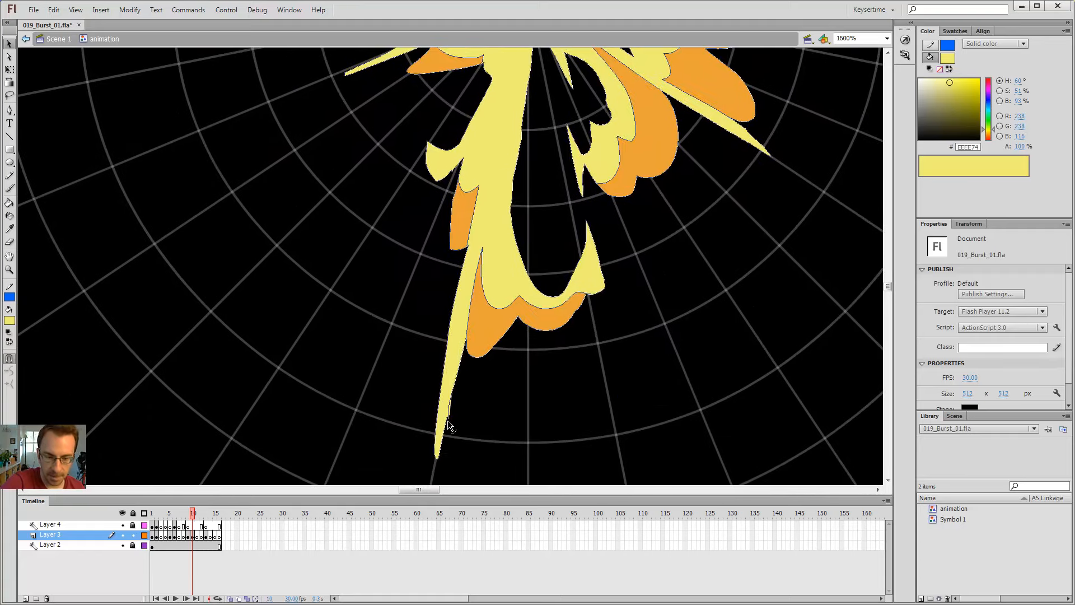
pyautogui.moveTo(448, 421); pyautogui.dragTo(437, 464)
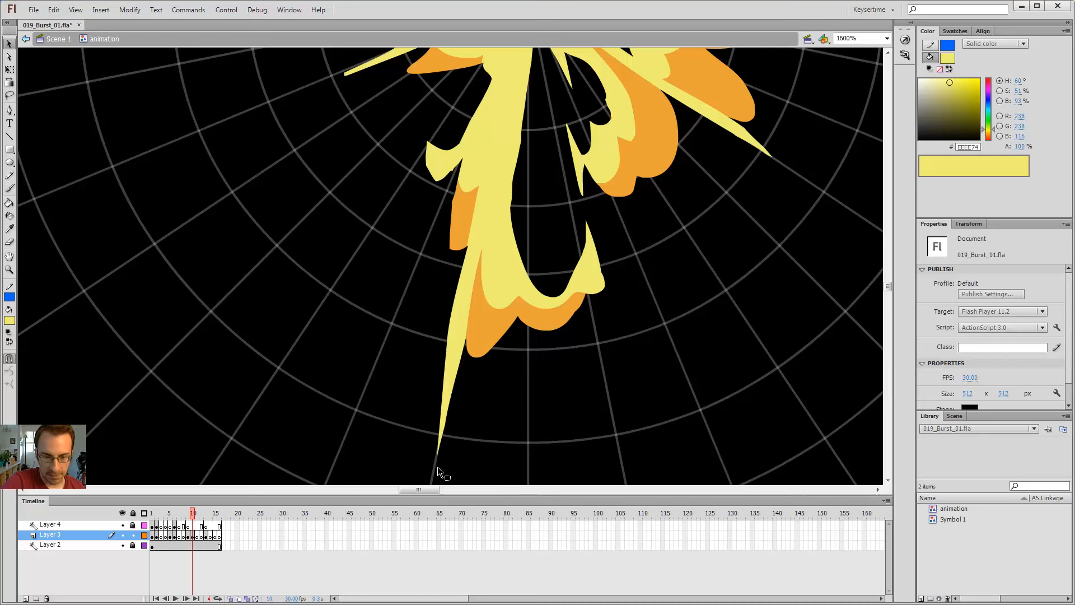
# Display Layer 3 as outlines and adjust the corners where the bottom spike meets the neighbouring orange areas.
pyautogui.click(144, 536)
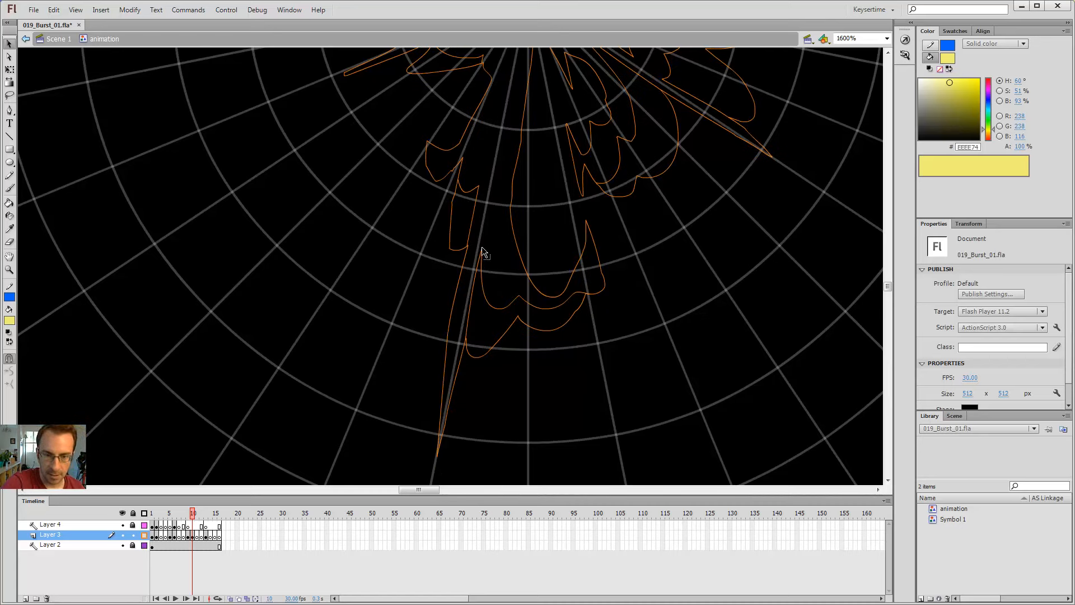
pyautogui.moveTo(482, 248); pyautogui.dragTo(480, 241)
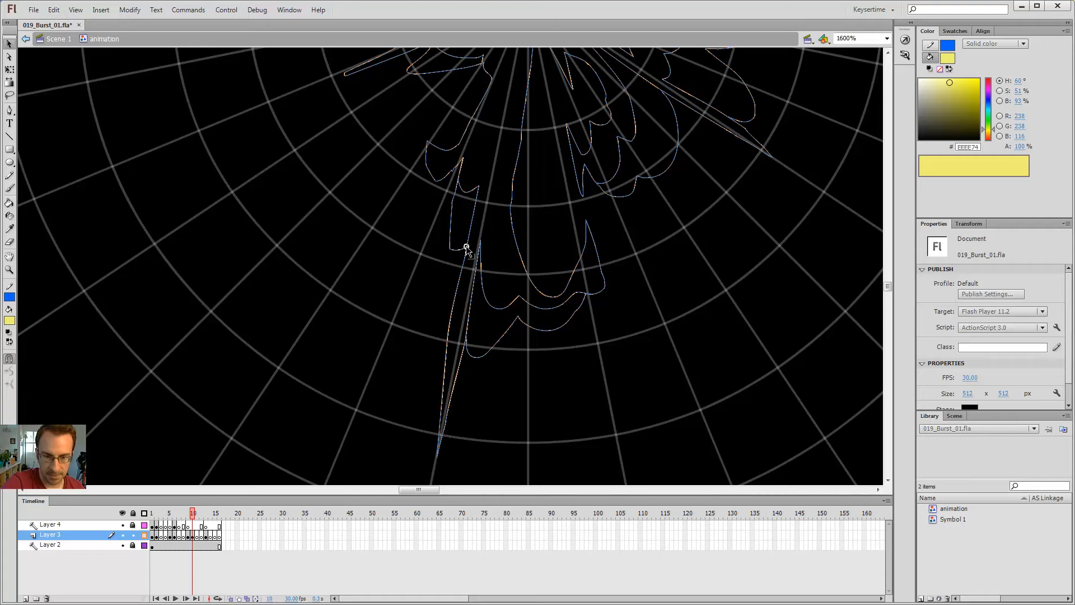
pyautogui.scroll(3, 473, 243)
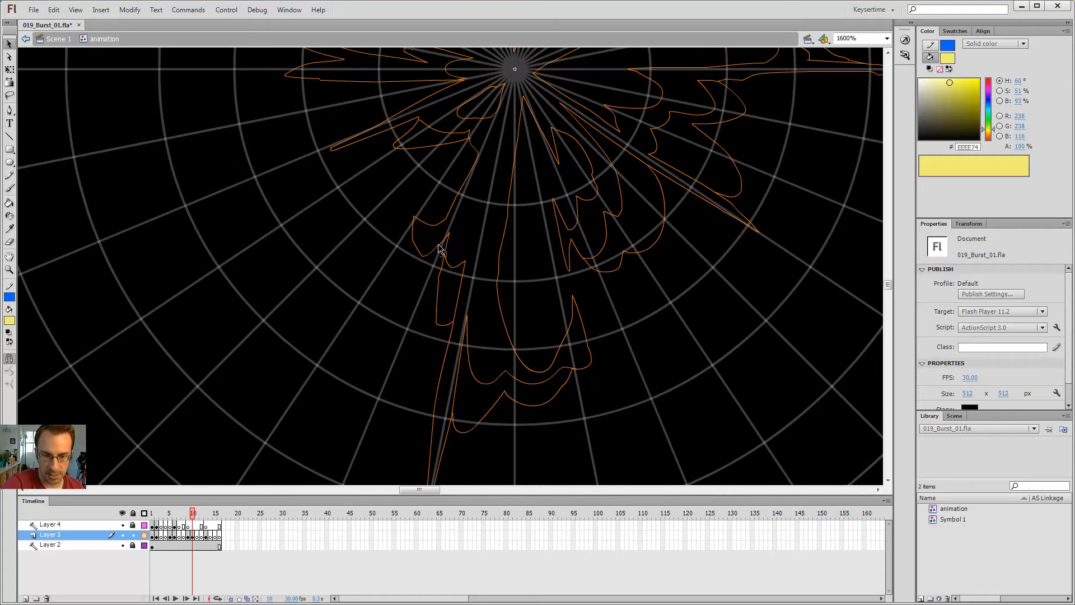
pyautogui.scroll(3, 523, 271)
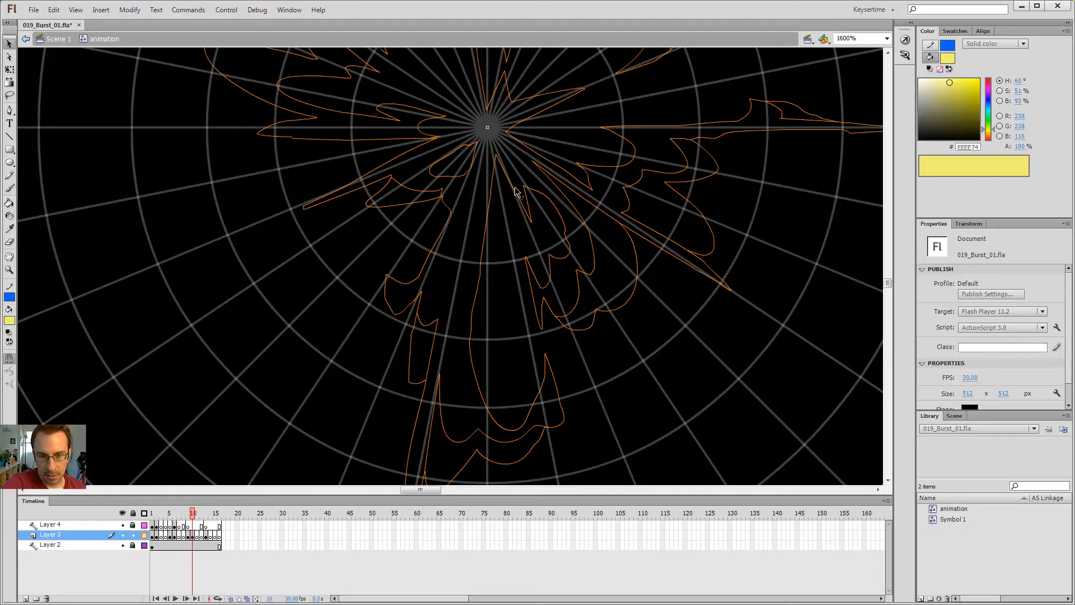
# Pull the small lower-left lobe's corner inward along its spike, then sharpen the spike's tip and smooth its edge.
pyautogui.moveTo(501, 250); pyautogui.dragTo(629, 323)
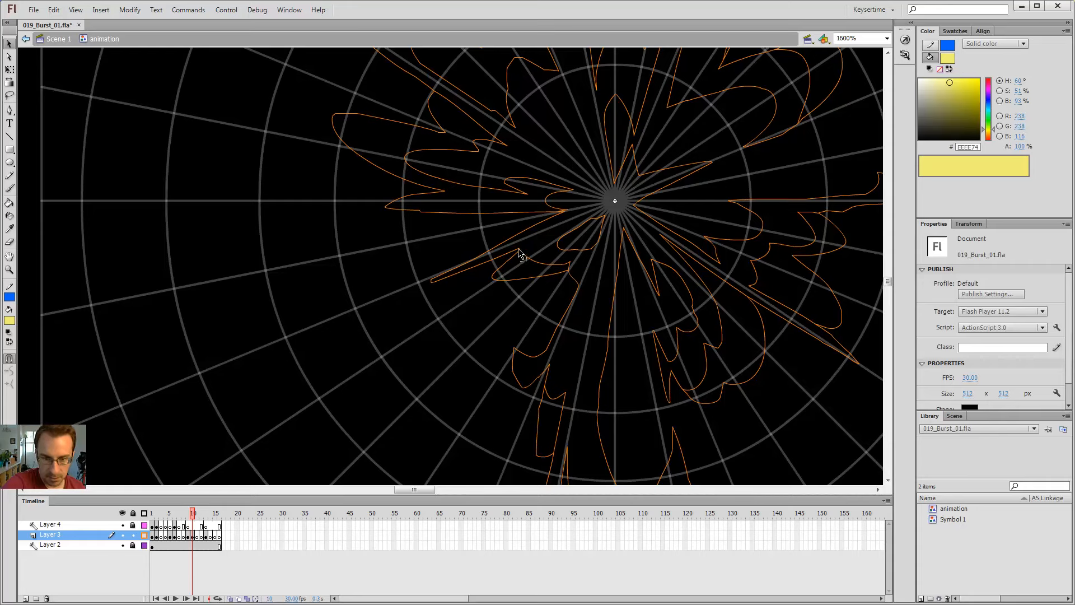
pyautogui.moveTo(519, 250); pyautogui.dragTo(541, 235)
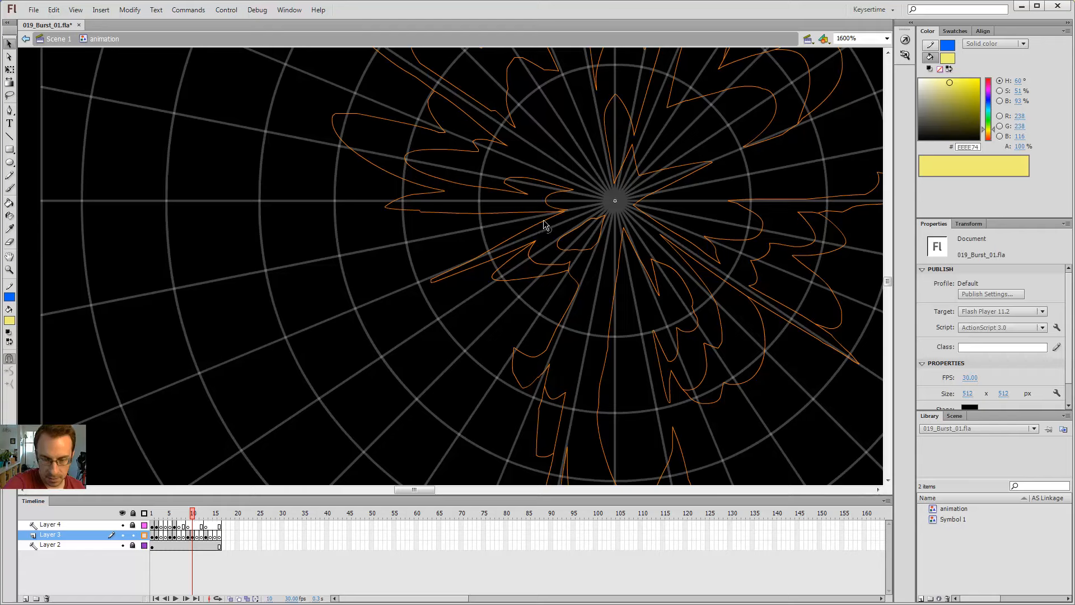
pyautogui.moveTo(434, 284); pyautogui.dragTo(429, 282)
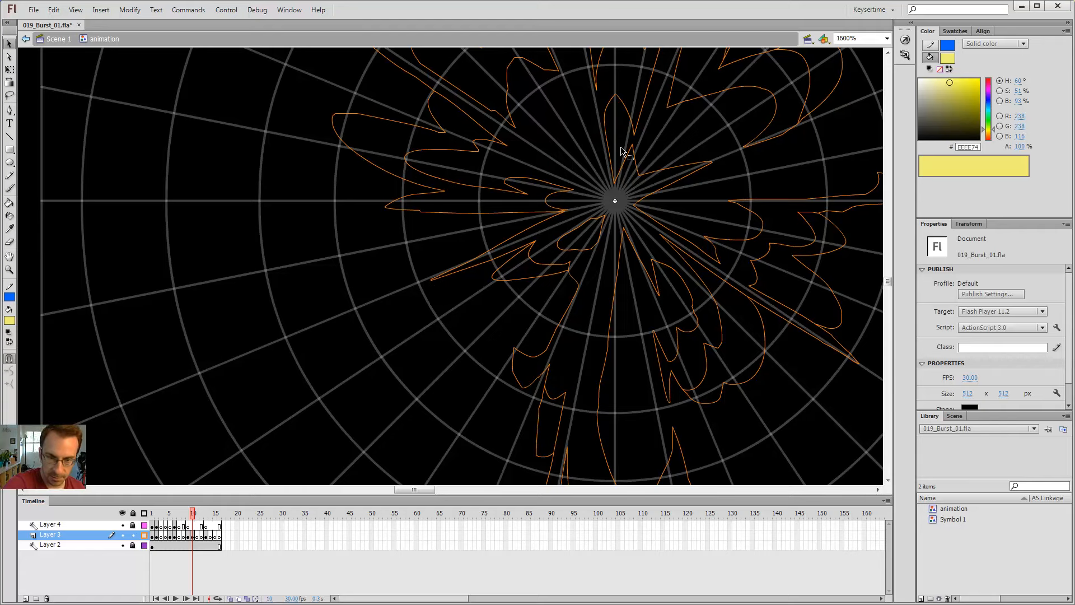
pyautogui.moveTo(464, 268); pyautogui.dragTo(466, 265)
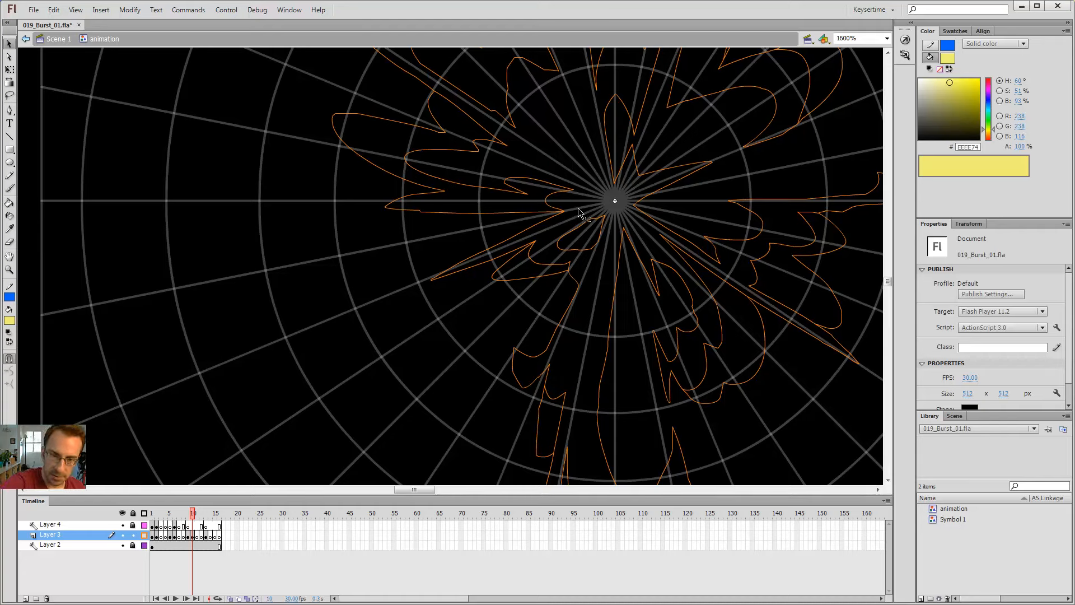
# Extend the tip of the orange left spike outward along the horizontal grid line.
pyautogui.doubleClick(373, 203)
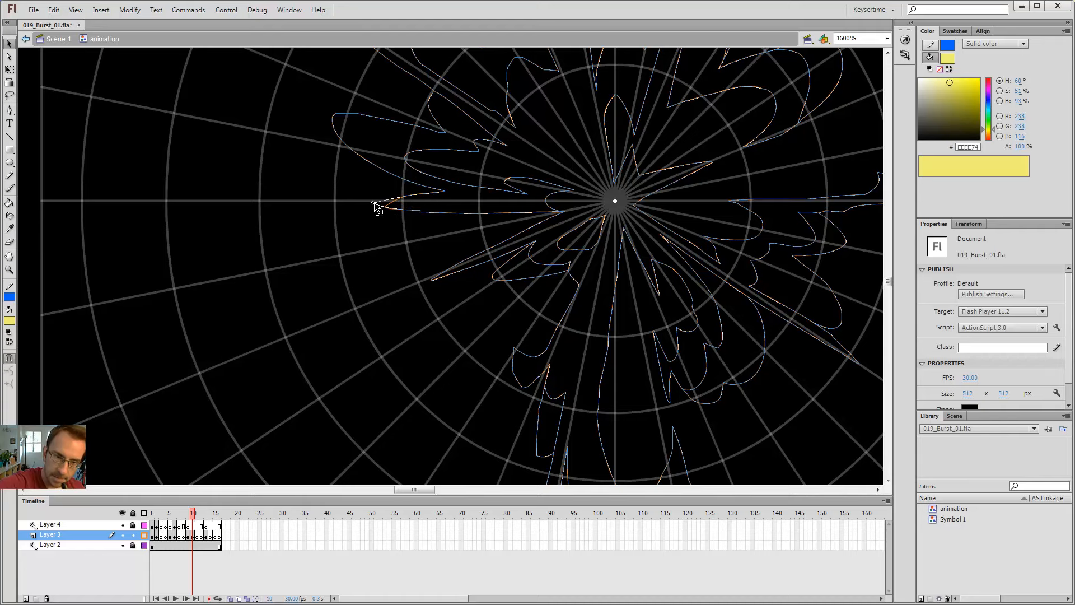
pyautogui.moveTo(374, 204); pyautogui.dragTo(445, 290)
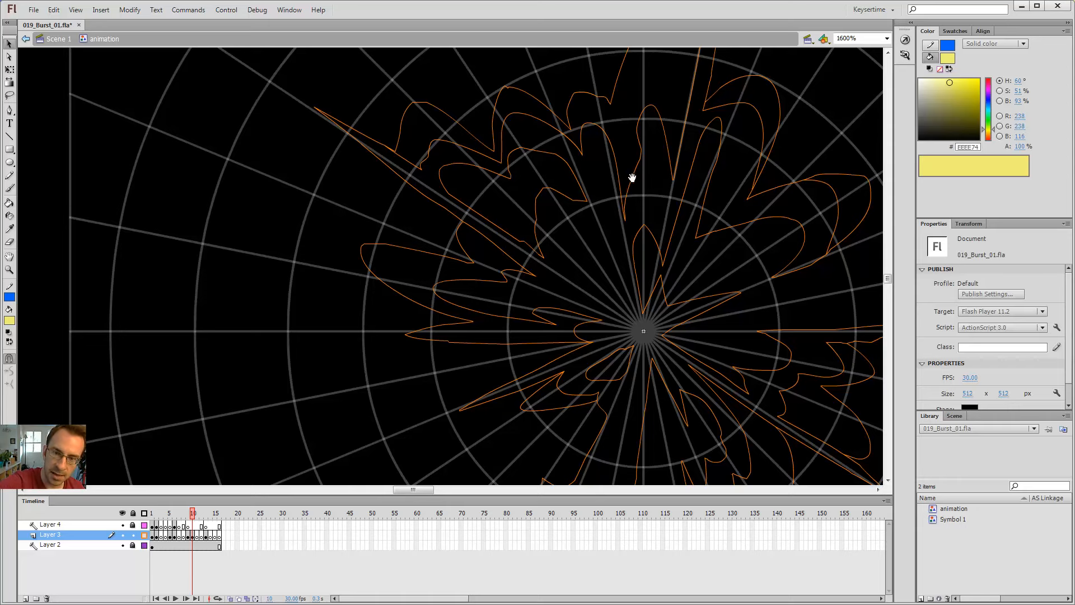
pyautogui.moveTo(679, 82); pyautogui.dragTo(634, 171)
pyautogui.moveTo(690, 107); pyautogui.dragTo(632, 167)
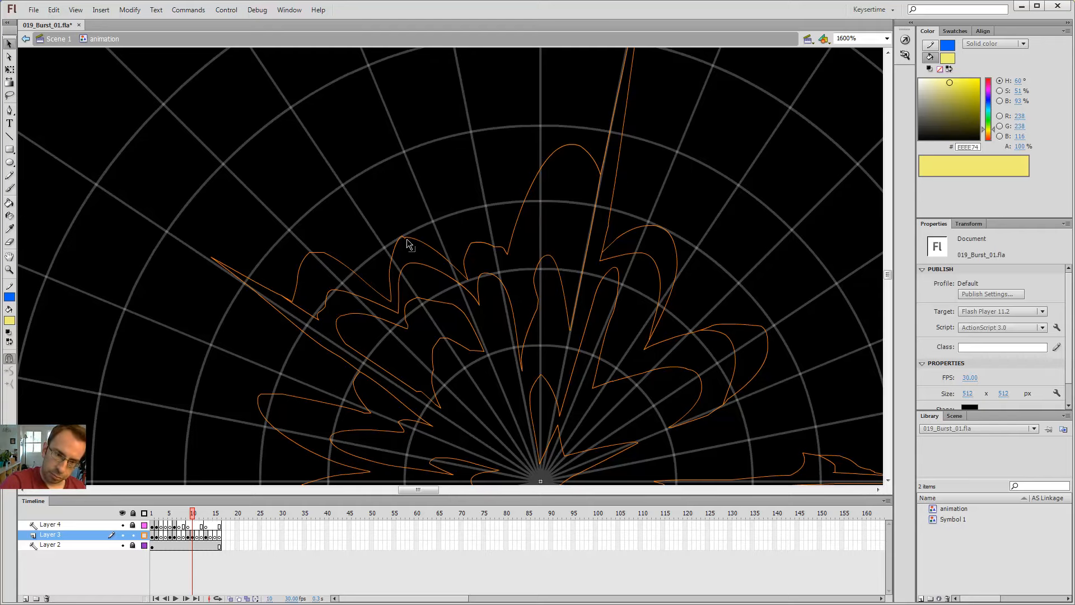
# Adjust the crest of the middle upper-left lobe and sharpen the tip of the tall upper spike to a point.
pyautogui.moveTo(407, 239); pyautogui.dragTo(408, 230)
pyautogui.moveTo(699, 129); pyautogui.dragTo(622, 250)
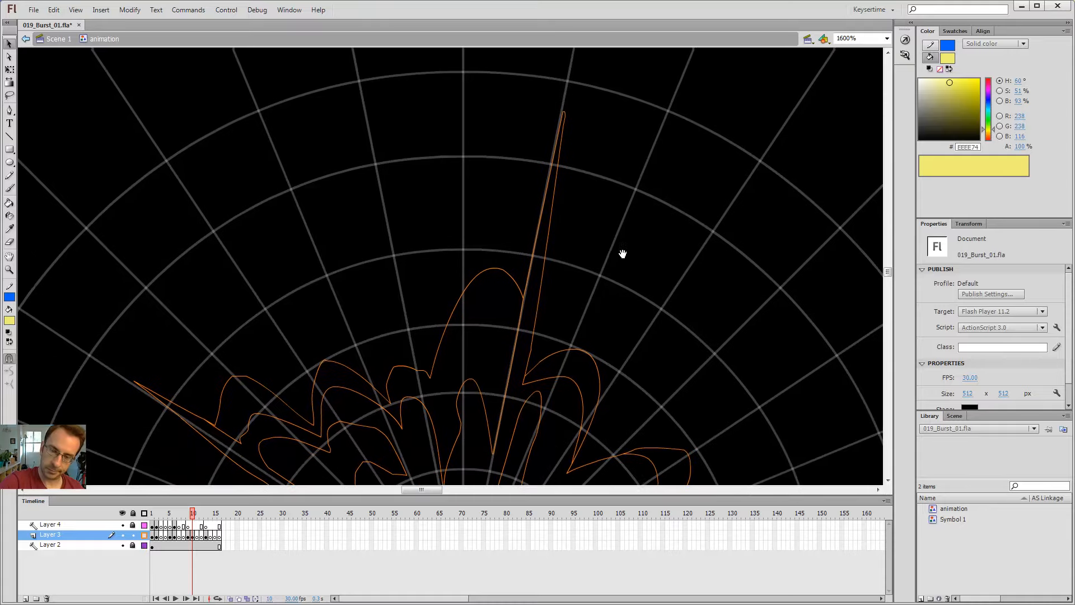
pyautogui.moveTo(566, 97); pyautogui.dragTo(566, 115)
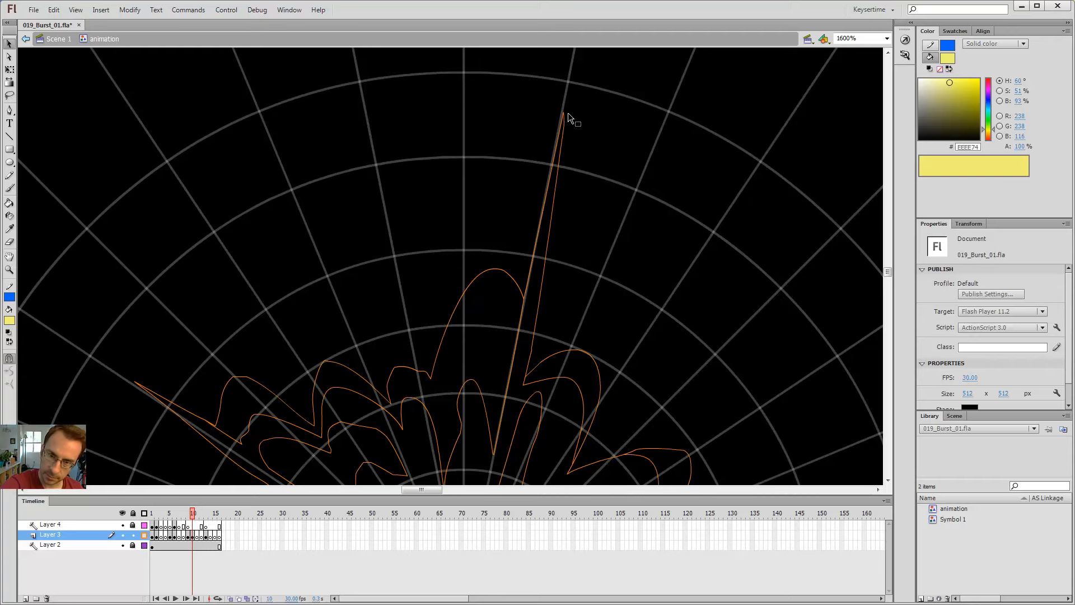
# Display Layer 3 with its fills again and compare the whole burst with the other explosions on the sheet.
pyautogui.hotkey('ctrl', '-')
pyautogui.moveTo(613, 232); pyautogui.dragTo(614, 174)
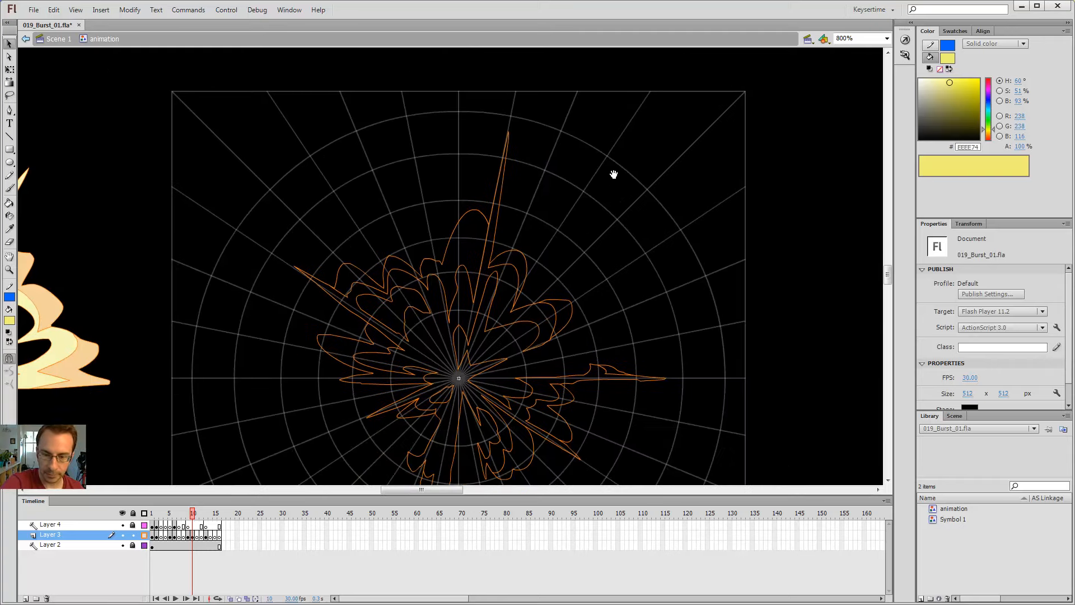
pyautogui.click(144, 536)
pyautogui.hotkey('ctrl', '-')
pyautogui.moveTo(552, 253); pyautogui.dragTo(701, 212)
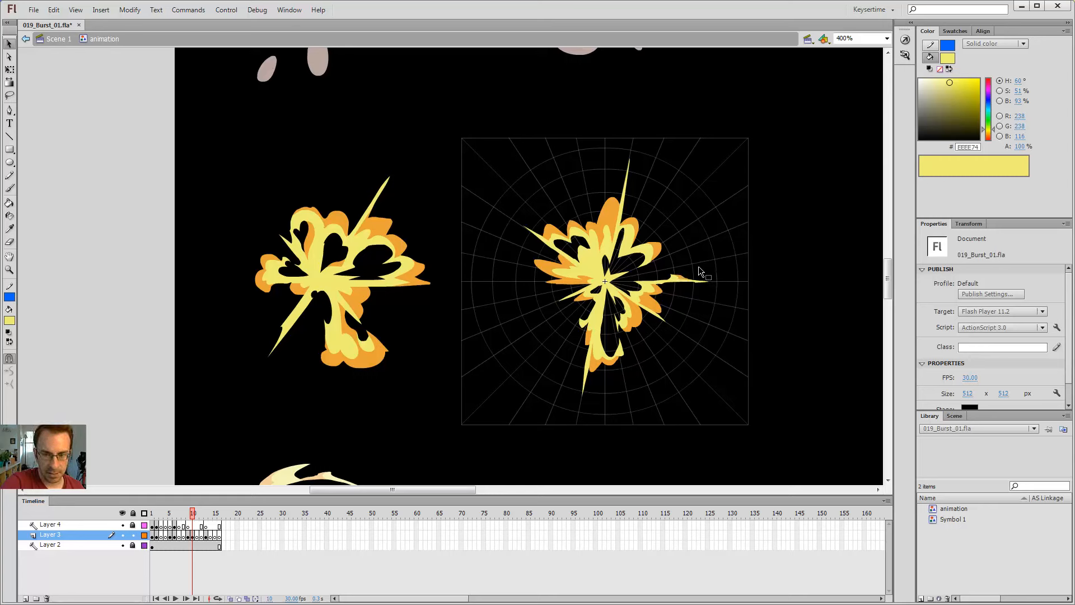
pyautogui.doubleClick(704, 179)
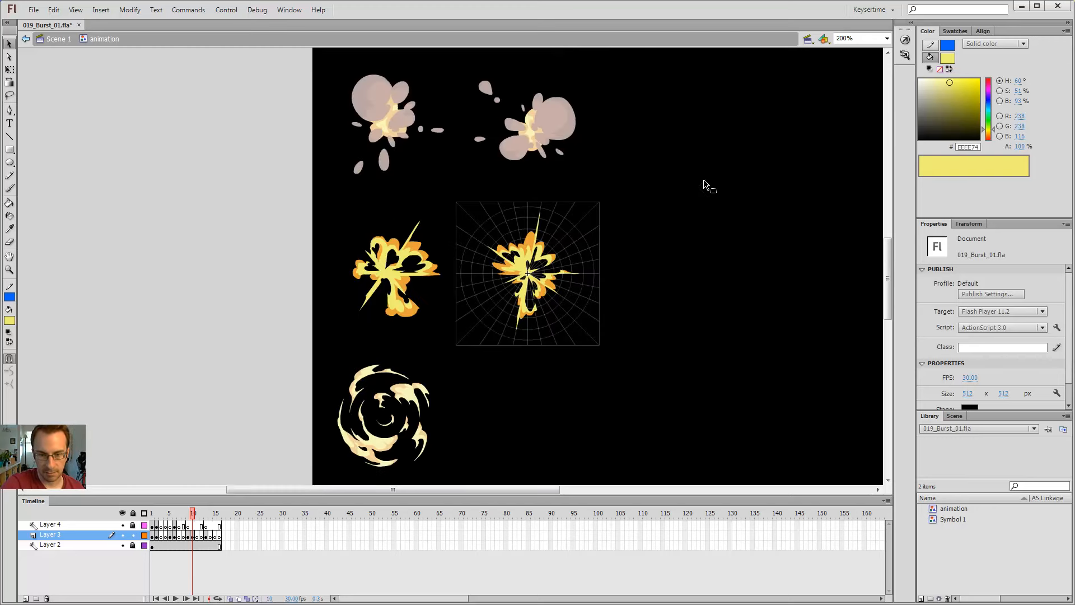
# Leave the animation symbol and examine the burst beside the finished explosion in Scene 1.
pyautogui.doubleClick(630, 220)
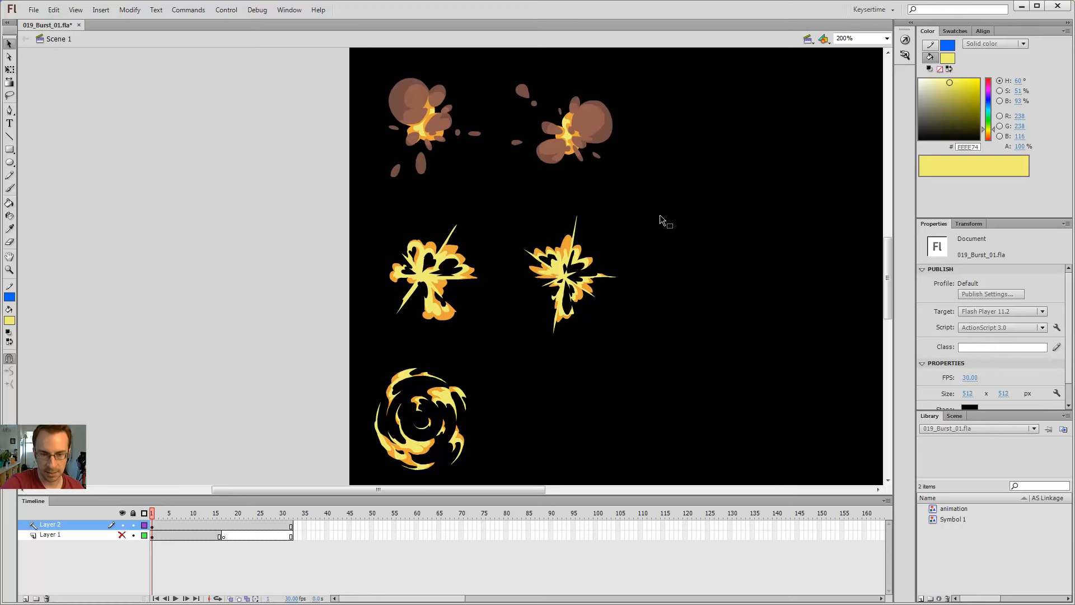
pyautogui.press('z')
pyautogui.click(566, 246)
pyautogui.moveTo(567, 247); pyautogui.dragTo(724, 185)
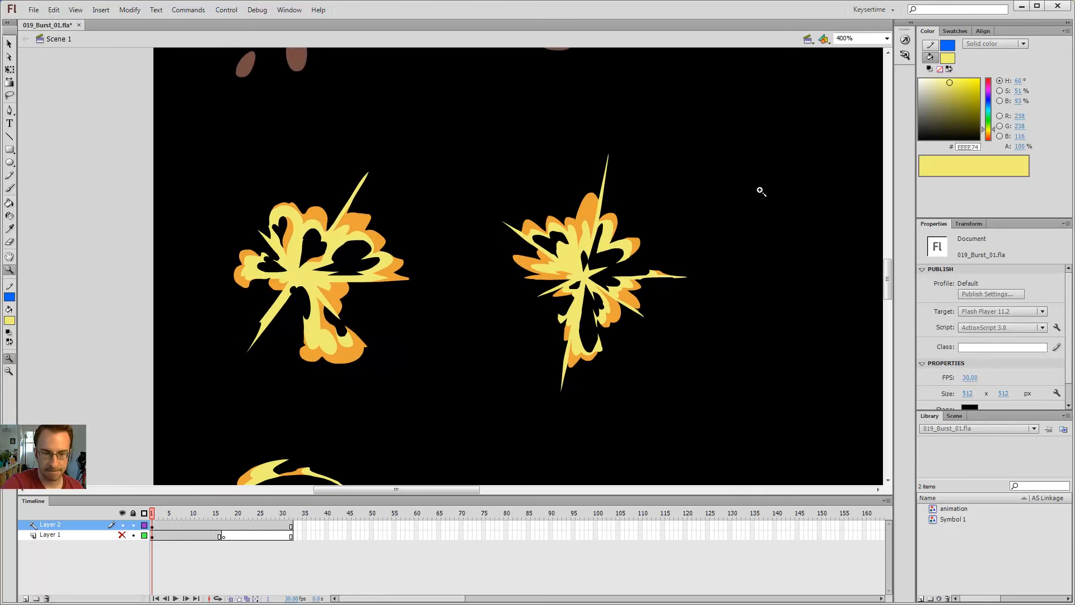
pyautogui.press('v')
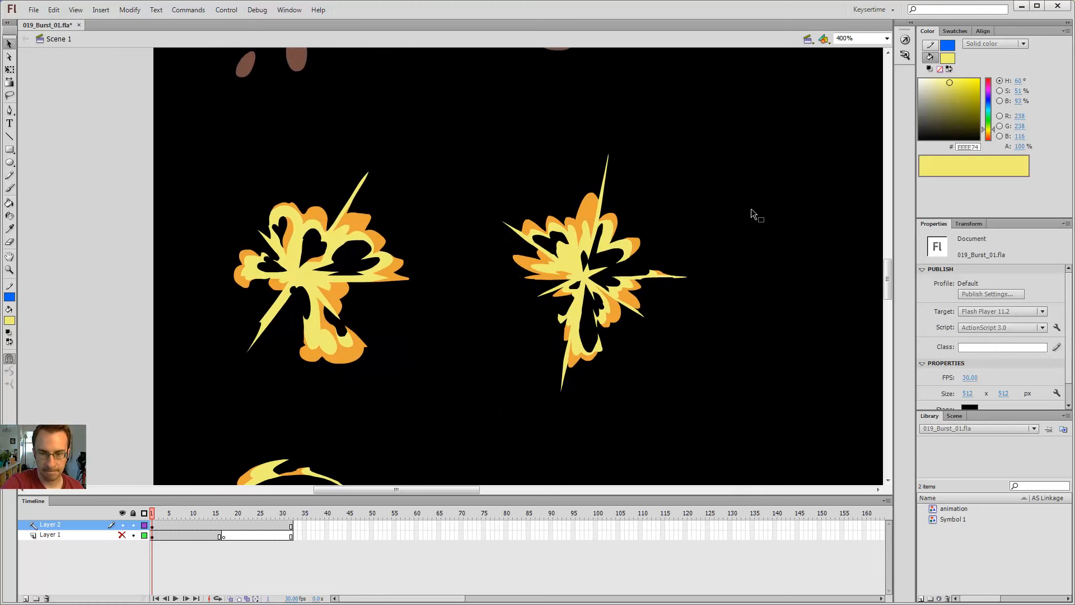
# Reopen the animation symbol and cut the separate burst drawing beside the grid from Layer 3's frame 10.
pyautogui.doubleClick(653, 282)
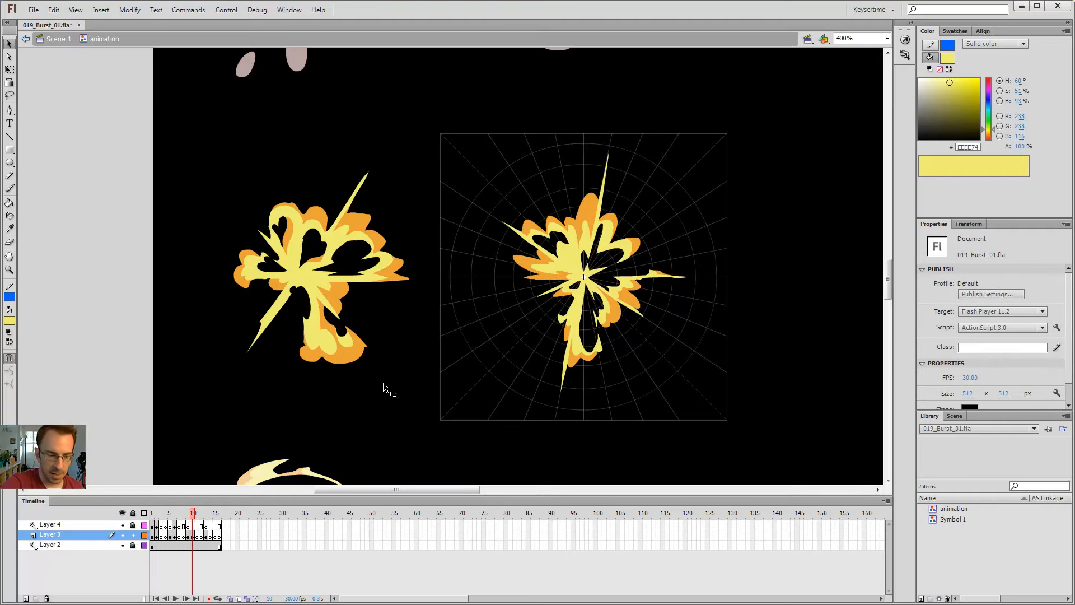
pyautogui.moveTo(424, 116); pyautogui.dragTo(179, 443)
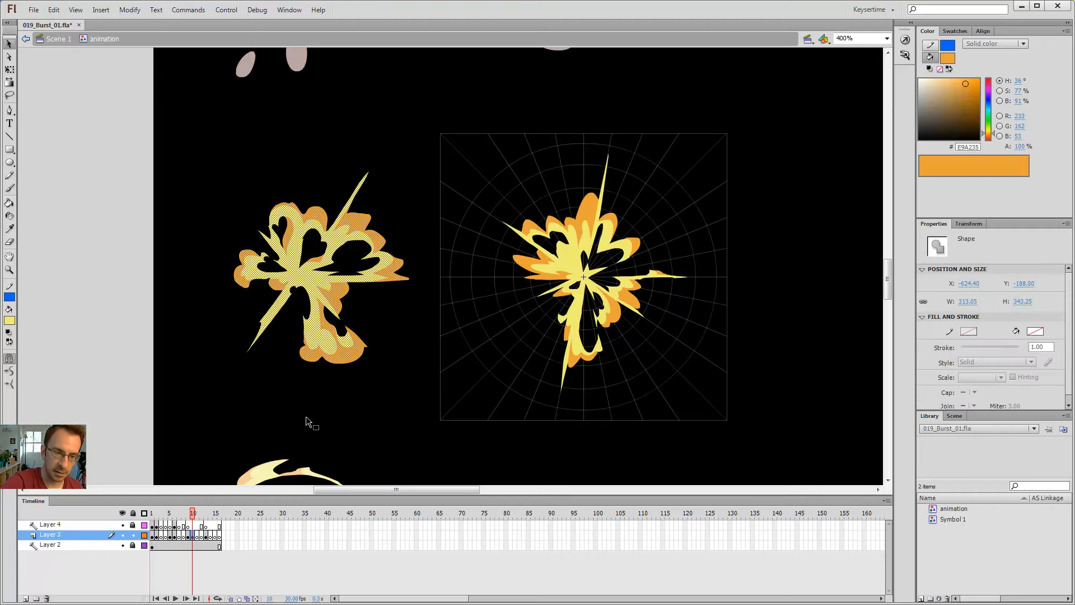
pyautogui.click(307, 421)
pyautogui.click(540, 210)
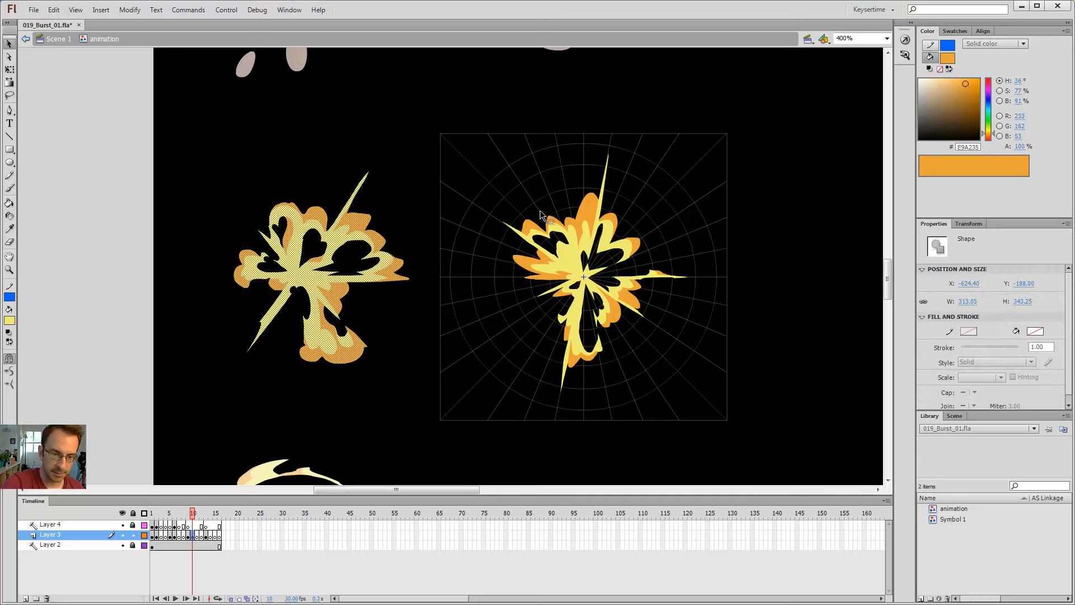
pyautogui.click(389, 379)
# Unlock Layer 4, insert a blank keyframe at frame 11, and paste the cut burst in place on Layer 4's frame 10.
pyautogui.click(193, 527)
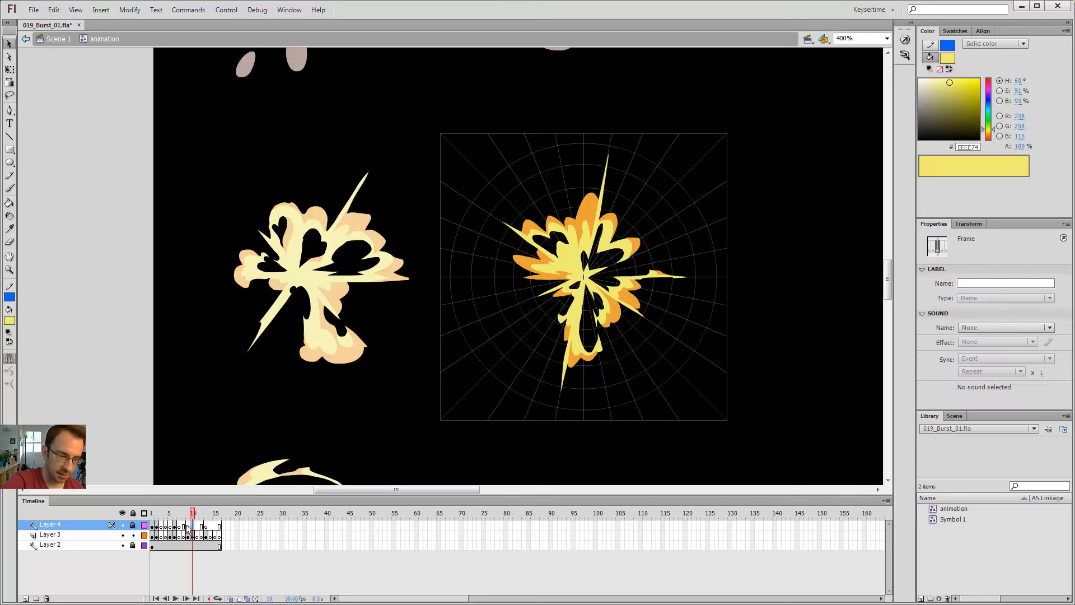
pyautogui.click(133, 525)
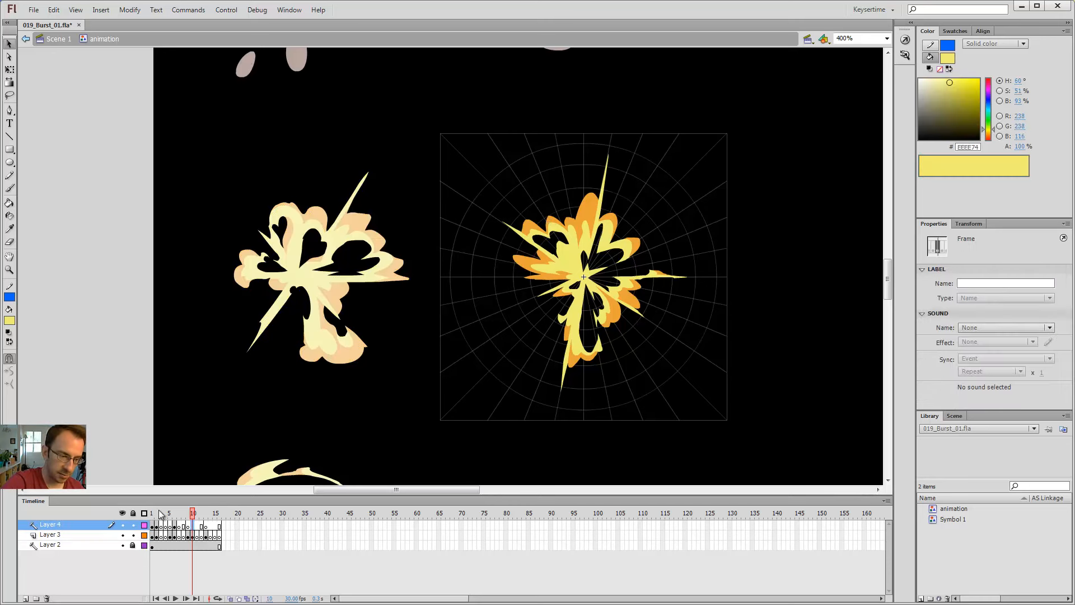
pyautogui.click(198, 527)
pyautogui.press('F7')
pyautogui.click(193, 528)
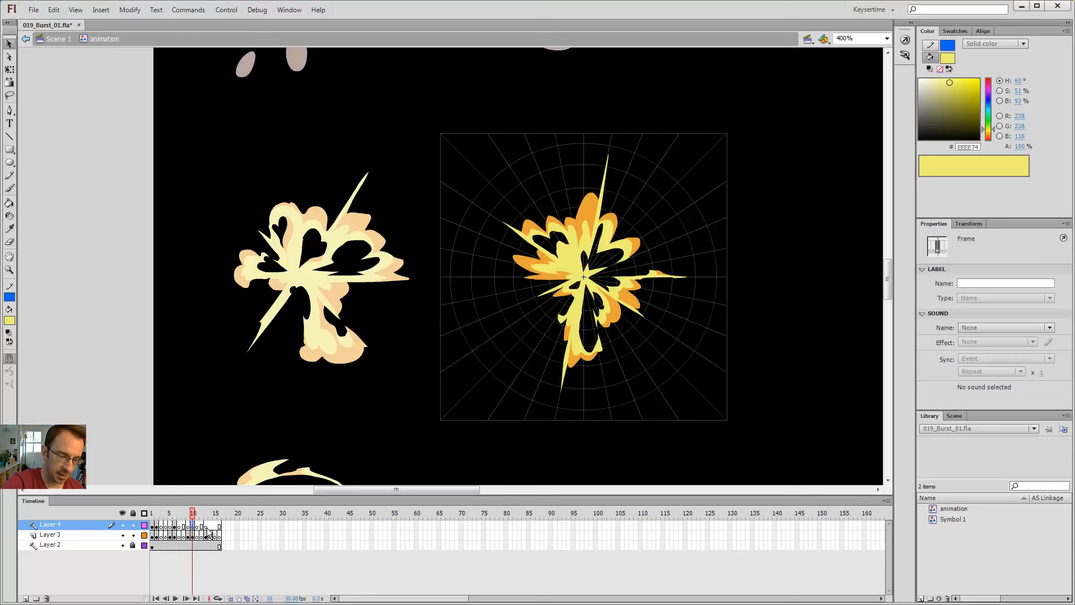
pyautogui.hotkey('ctrl', 'shift', 'v')
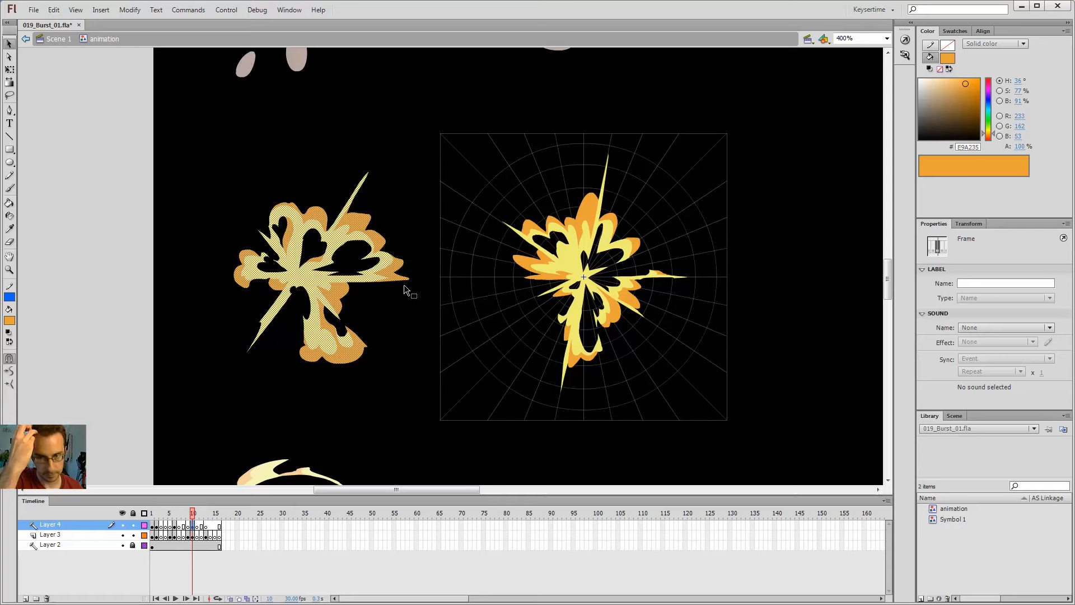
# Leave the animation symbol for Scene 1, try moving the burst instance aside, and undo the move.
pyautogui.click(649, 179)
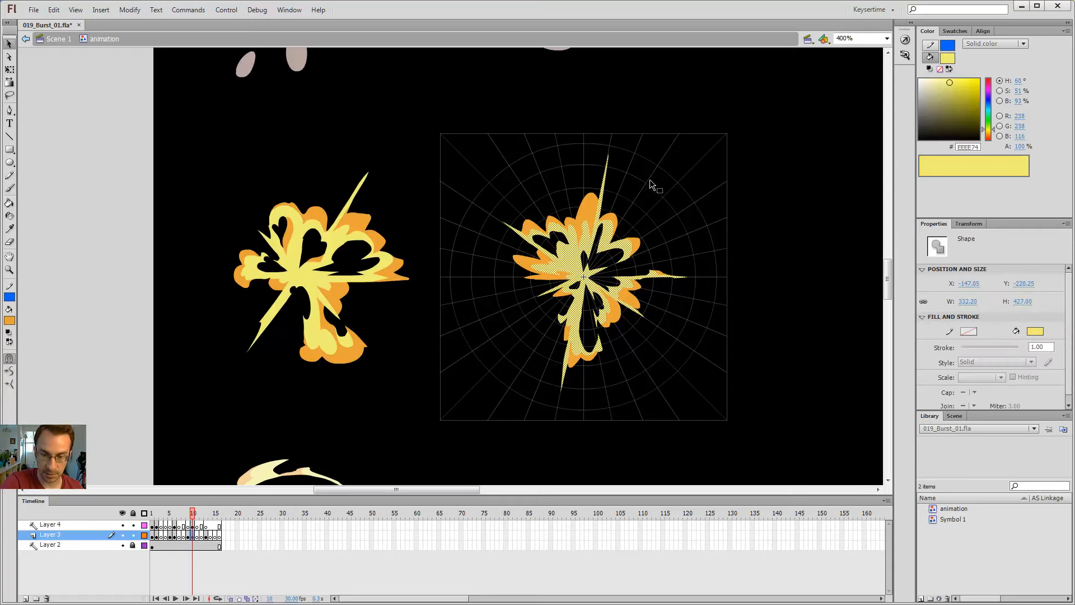
pyautogui.doubleClick(650, 180)
pyautogui.click(706, 131)
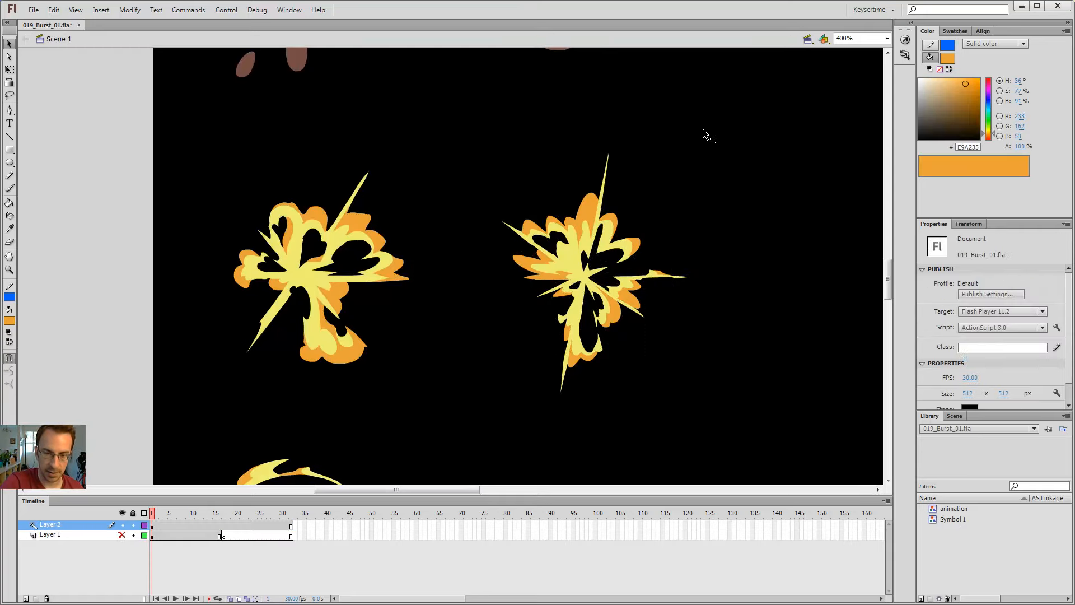
pyautogui.moveTo(586, 239); pyautogui.dragTo(700, 233)
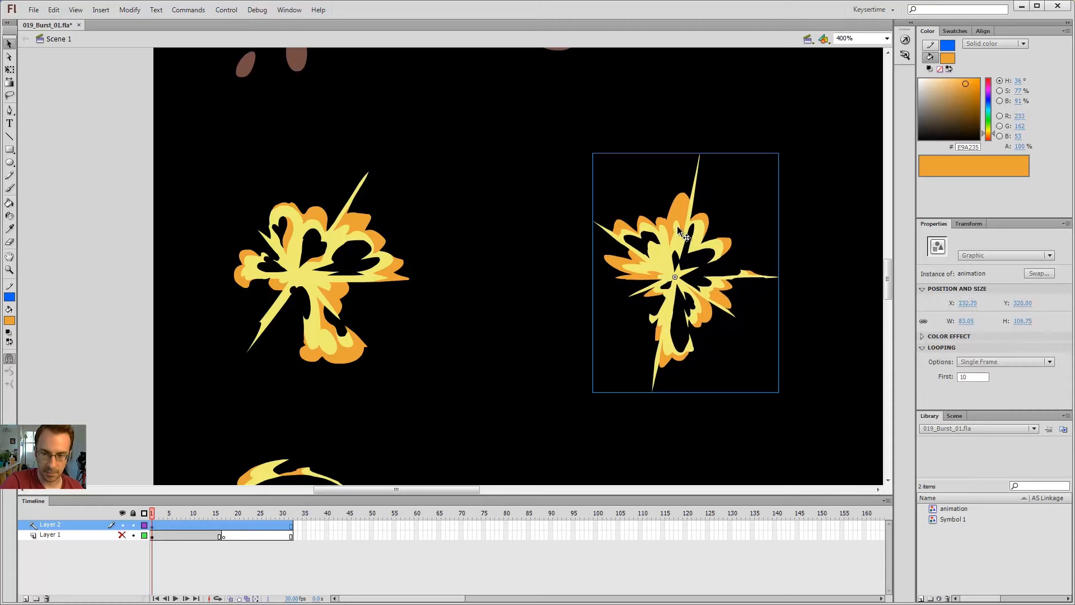
pyautogui.hotkey('ctrl', 'z')
# Compare the new burst with the other explosions on the Scene 1 sheet, as a group and close up.
pyautogui.hotkey('ctrl', '-')
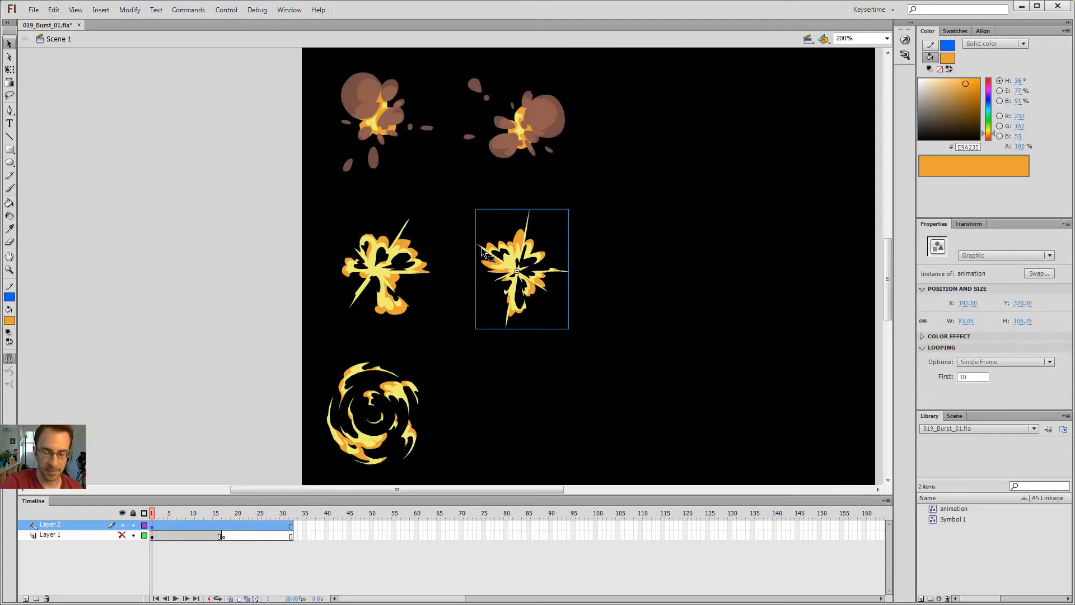
pyautogui.click(584, 216)
pyautogui.hotkey('ctrl', '-')
pyautogui.press('z')
pyautogui.click(457, 218)
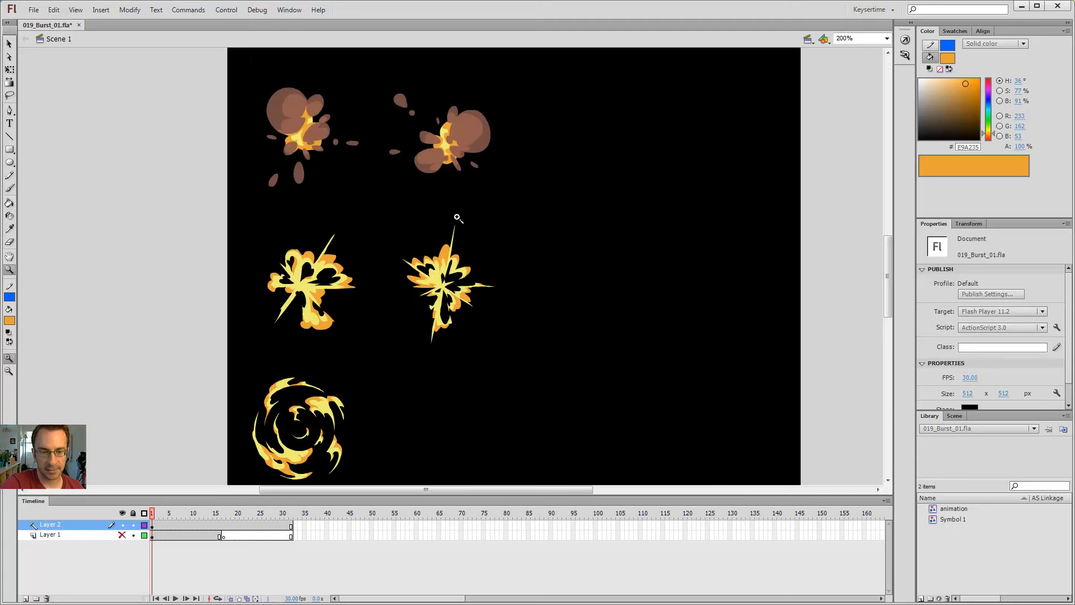
pyautogui.moveTo(465, 239); pyautogui.dragTo(618, 215)
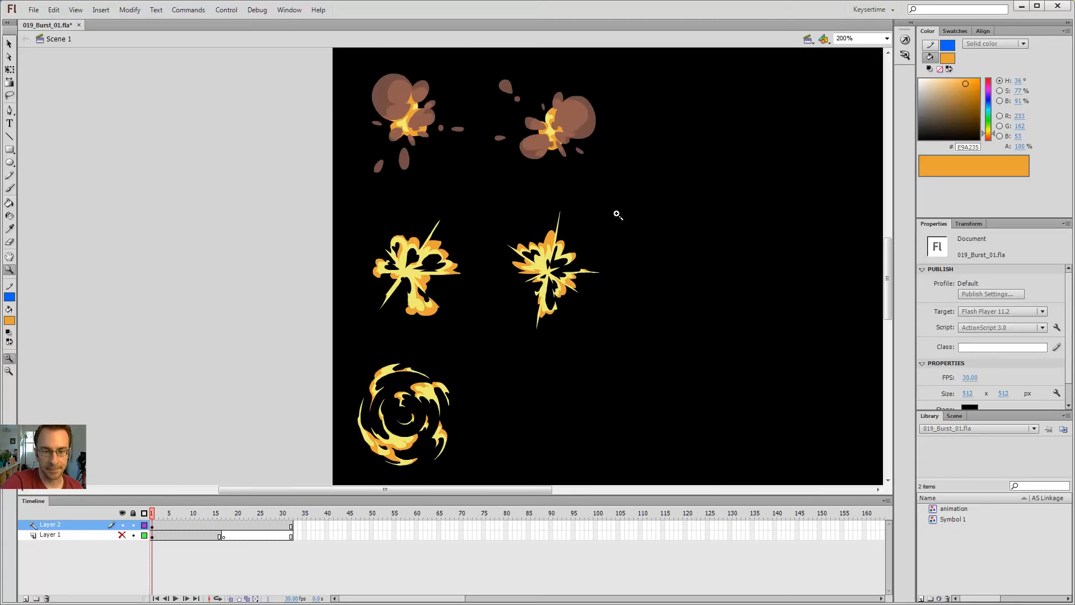
pyautogui.click(562, 233)
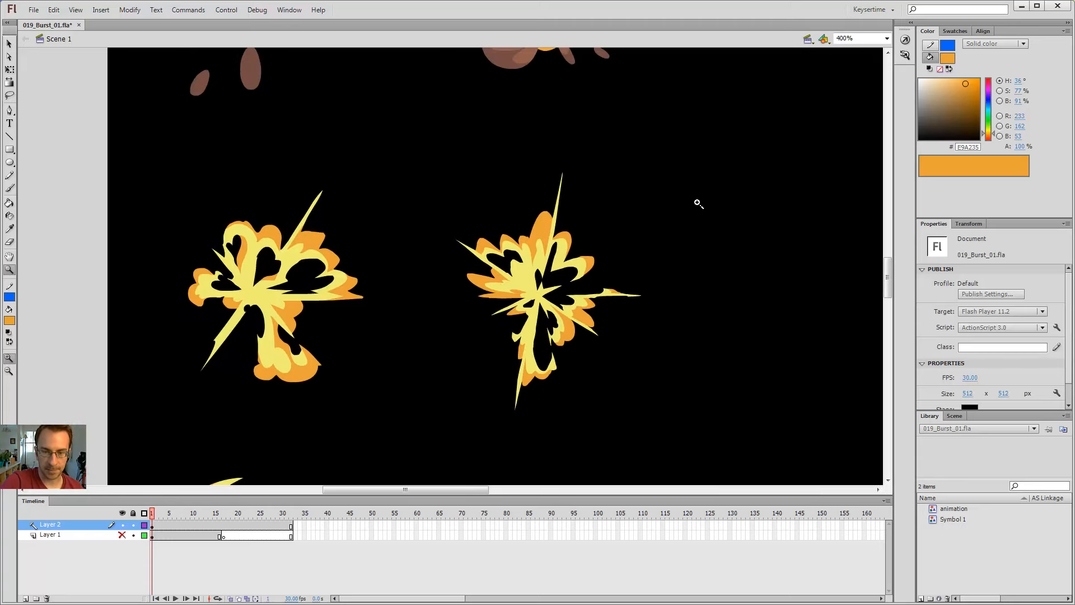
pyautogui.press('v')
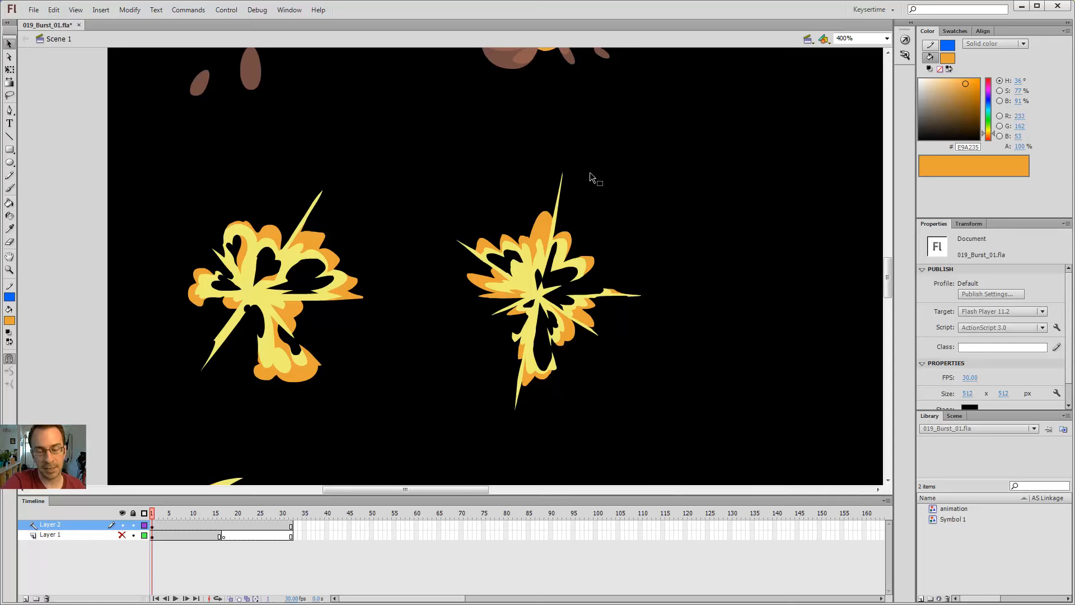
# Brush a small wavy orange flame outline beside the burst's upper spike, fill it, shape its edge, and erase it.
pyautogui.press('b')
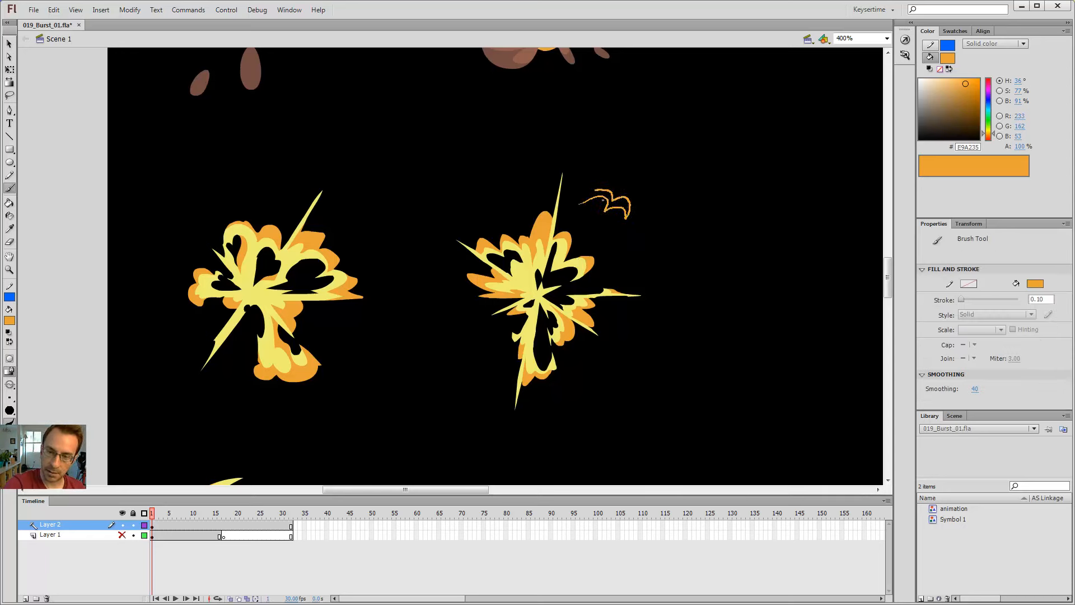
pyautogui.moveTo(595, 191)
pyautogui.mouseDown()
pyautogui.moveTo(577, 210)
pyautogui.moveTo(624, 219)
pyautogui.mouseUp()
pyautogui.press('k')
pyautogui.click(597, 195)
pyautogui.press('e')
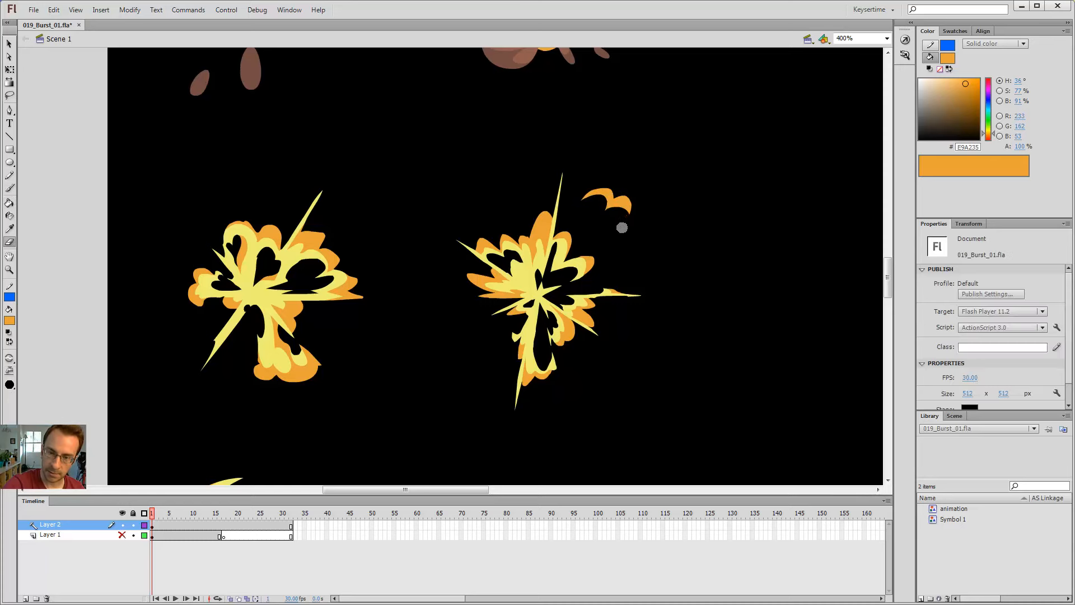
pyautogui.press('b')
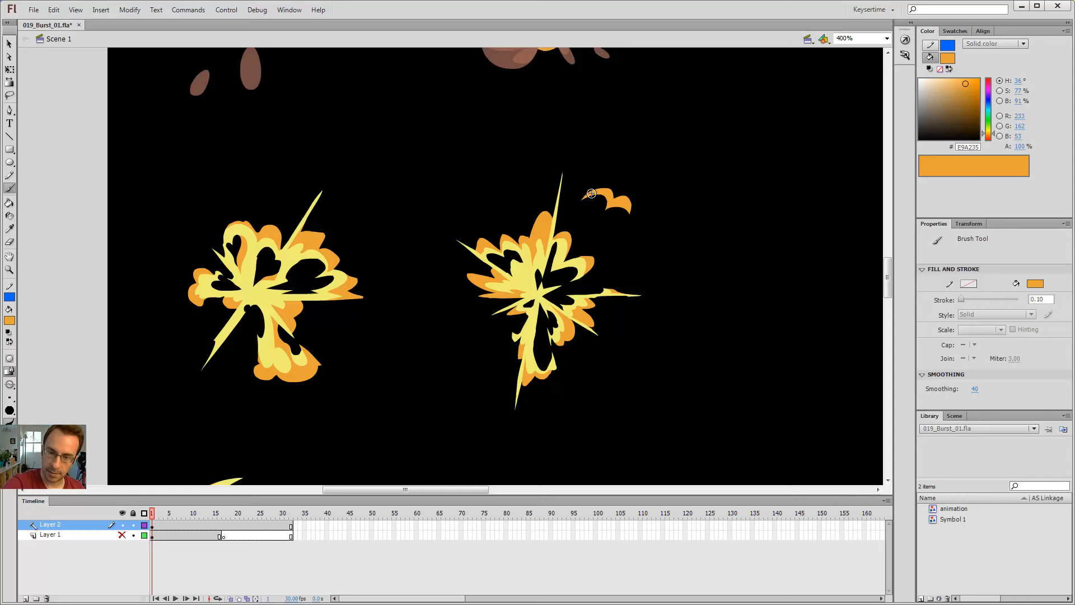
pyautogui.press('e')
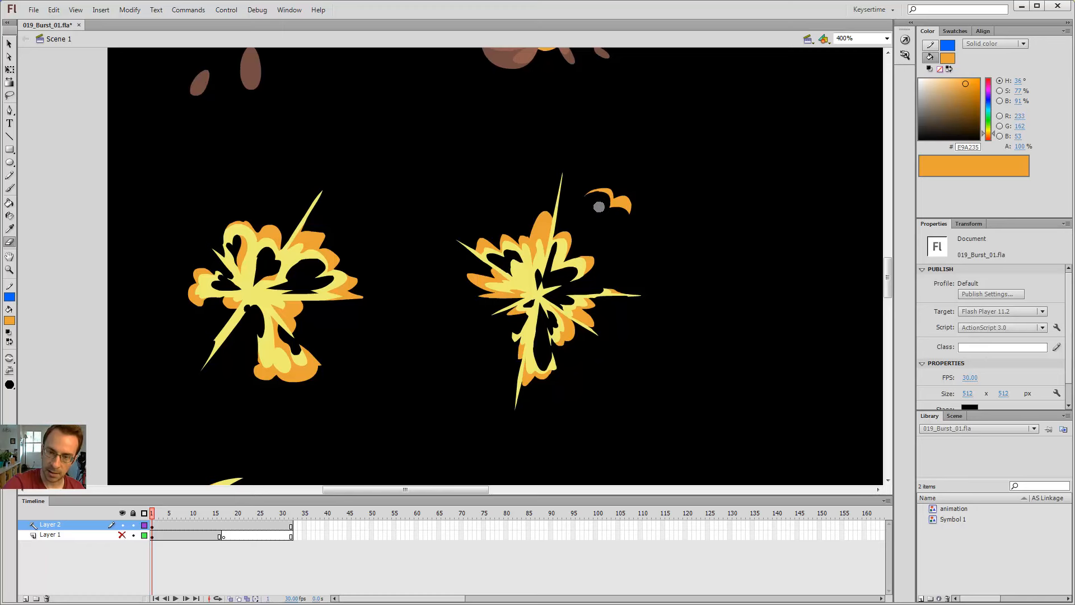
pyautogui.moveTo(597, 204)
pyautogui.mouseDown()
pyautogui.moveTo(619, 196)
pyautogui.moveTo(613, 213)
pyautogui.moveTo(629, 225)
pyautogui.moveTo(618, 208)
pyautogui.moveTo(640, 212)
pyautogui.moveTo(612, 204)
pyautogui.mouseUp()
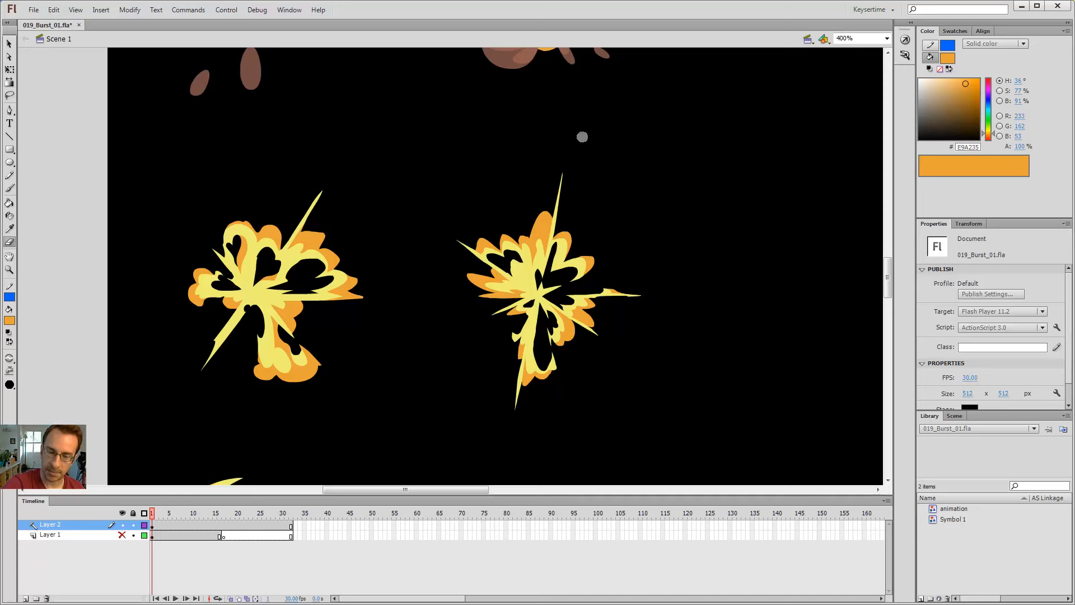
# Sample the burst's yellow, try brushing long thin spikes on the empty area beside the burst, and undo the strokes.
pyautogui.press('i')
pyautogui.click(562, 202)
pyautogui.press('b')
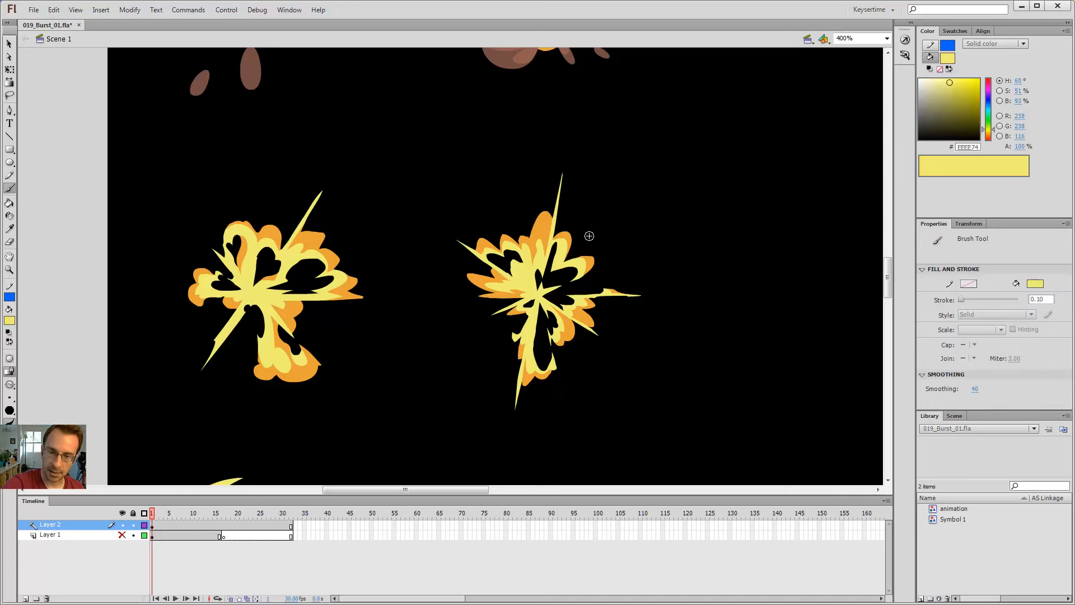
pyautogui.moveTo(616, 238); pyautogui.dragTo(634, 144)
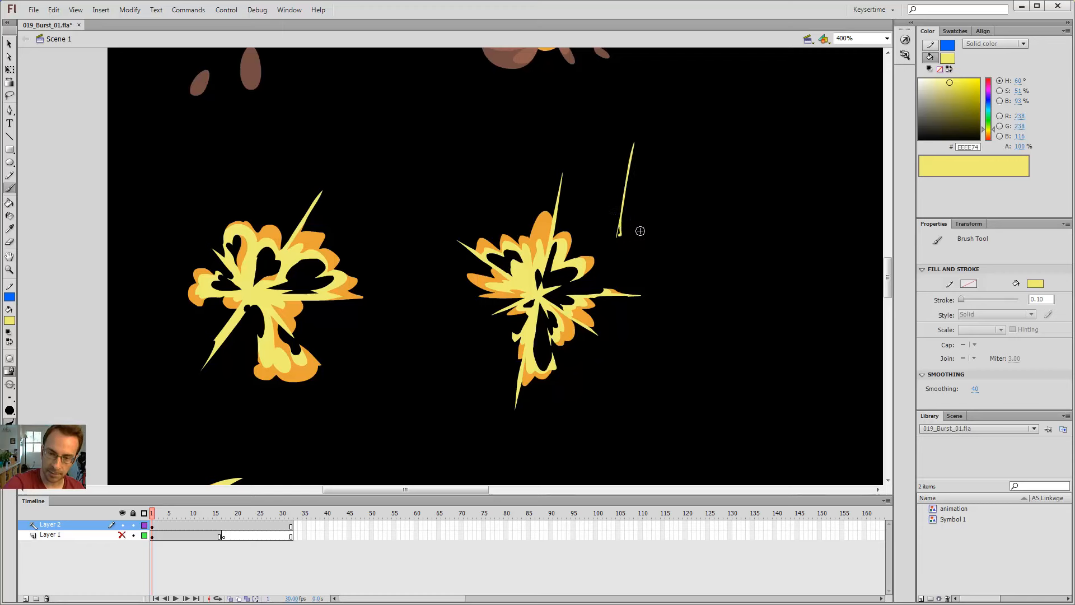
pyautogui.moveTo(620, 235); pyautogui.dragTo(703, 221)
pyautogui.hotkey('ctrl', 'z')
pyautogui.hotkey('ctrl', 'z')
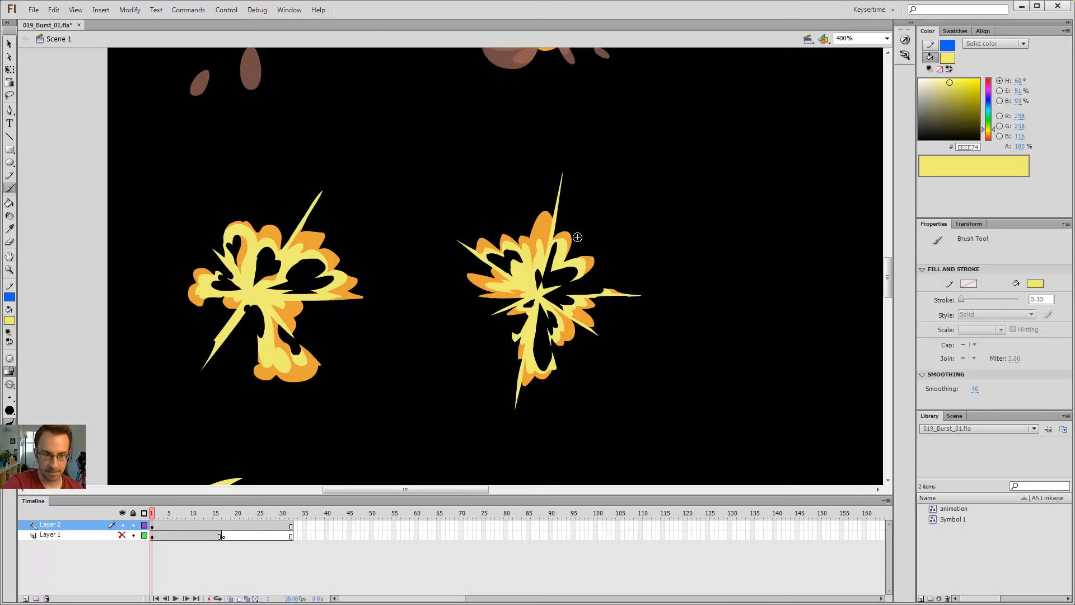
# Review every row of explosions on the sheet and examine the two yellow and orange bursts side by side.
pyautogui.hotkey('ctrl', '-')
pyautogui.moveTo(533, 135); pyautogui.dragTo(573, 325)
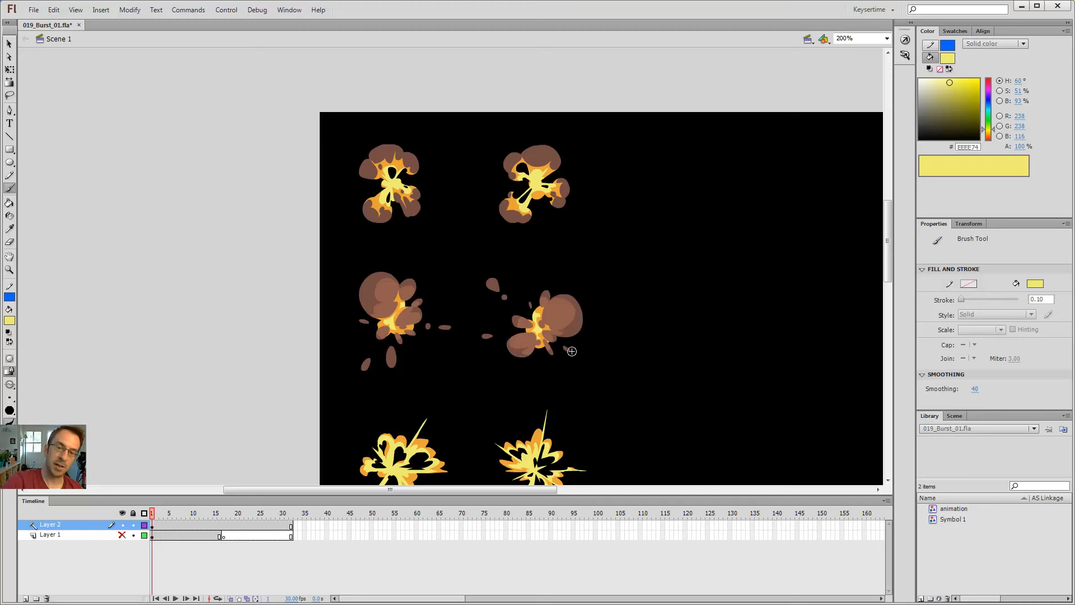
pyautogui.scroll(-5, 617, 240)
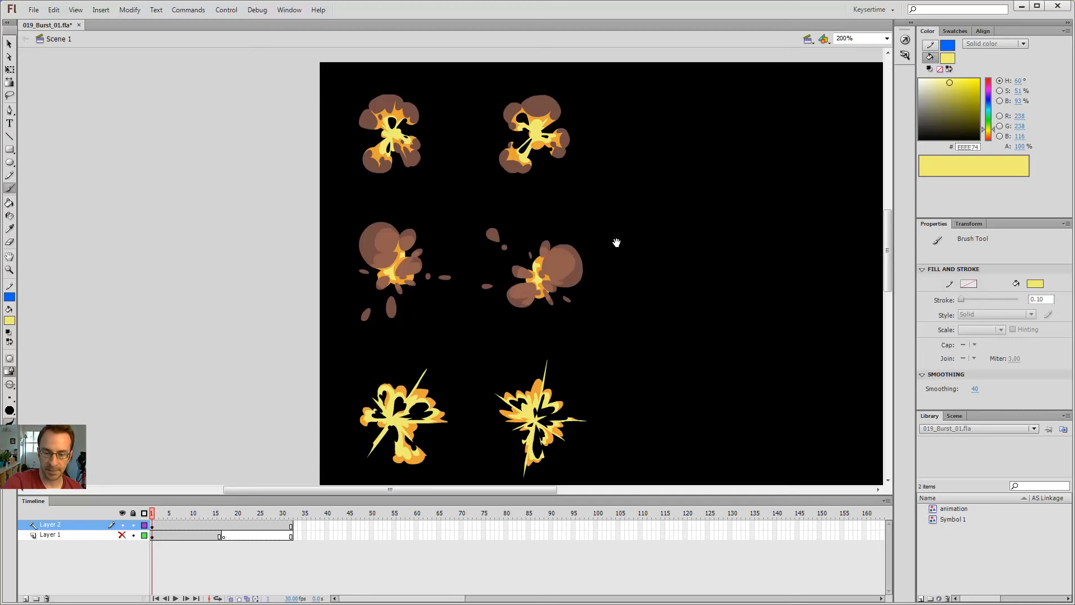
pyautogui.hscroll(-2, 607, 280)
pyautogui.press('z')
pyautogui.click(562, 292)
pyautogui.moveTo(577, 329)
pyautogui.mouseDown()
pyautogui.moveTo(687, 237)
pyautogui.moveTo(685, 271)
pyautogui.mouseUp()
pyautogui.press('v')
pyautogui.hotkey('ctrl', '-')
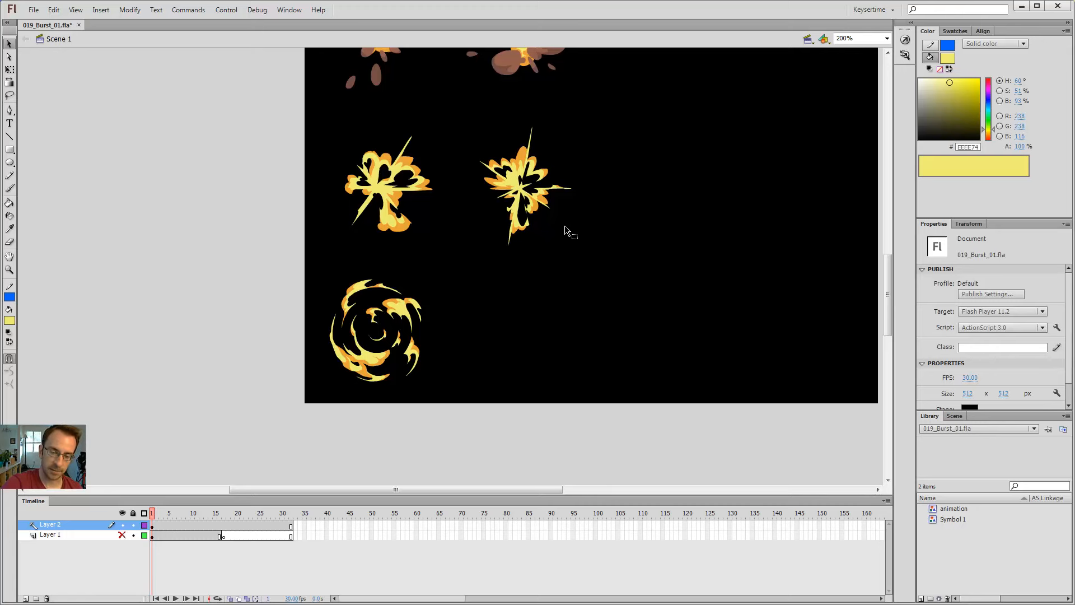
pyautogui.press('z')
pyautogui.click(539, 201)
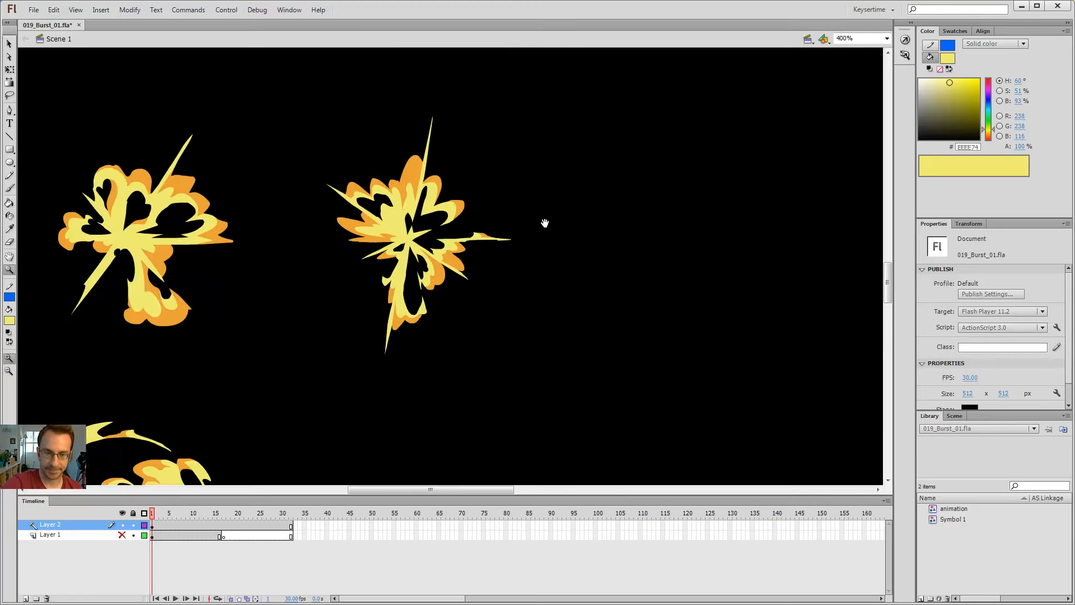
pyautogui.moveTo(545, 223); pyautogui.dragTo(697, 269)
pyautogui.press('v')
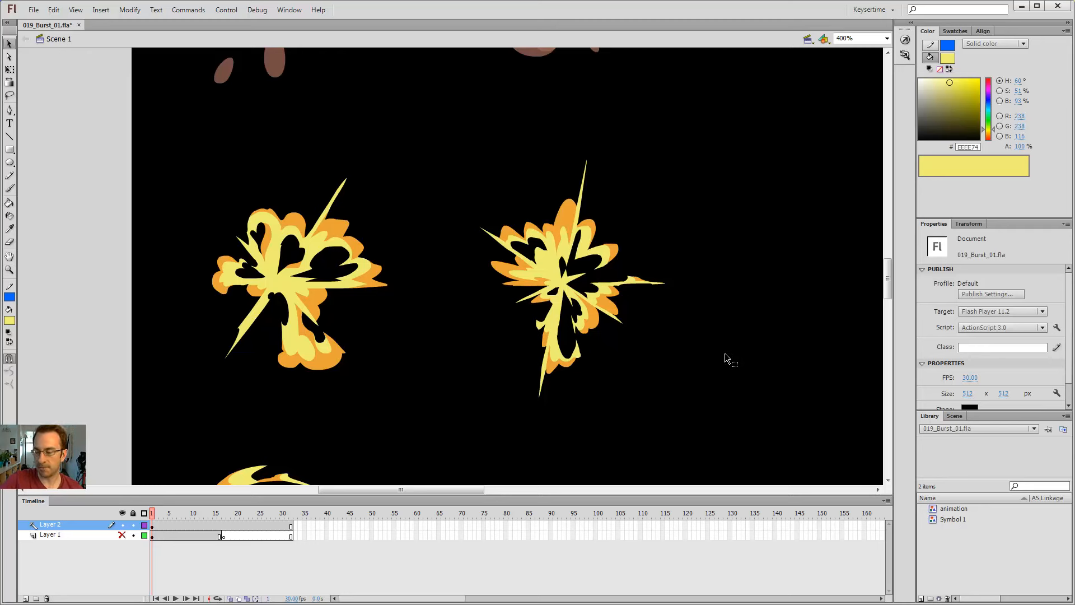